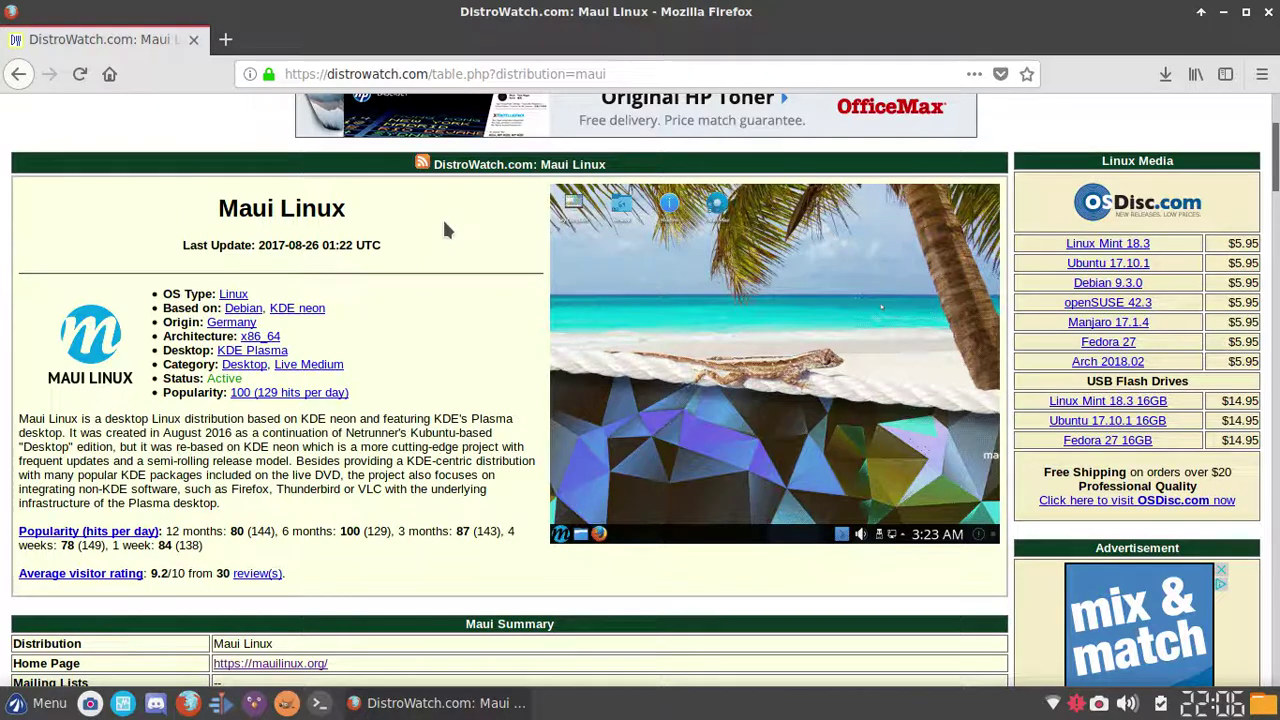
# Start the Maui Linux VM from VirtualBox Manager and accept switching to full-screen mode.
pyautogui.click(561, 224)
pyautogui.click(123, 704)
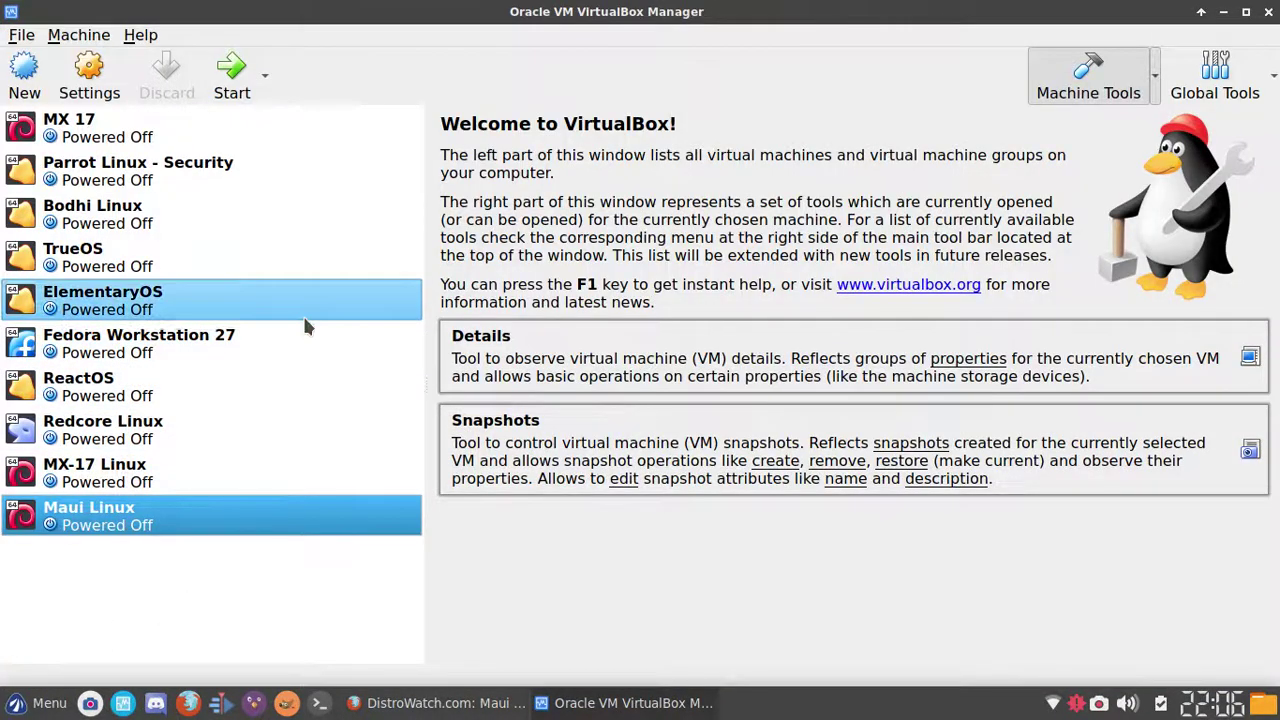
pyautogui.click(231, 97)
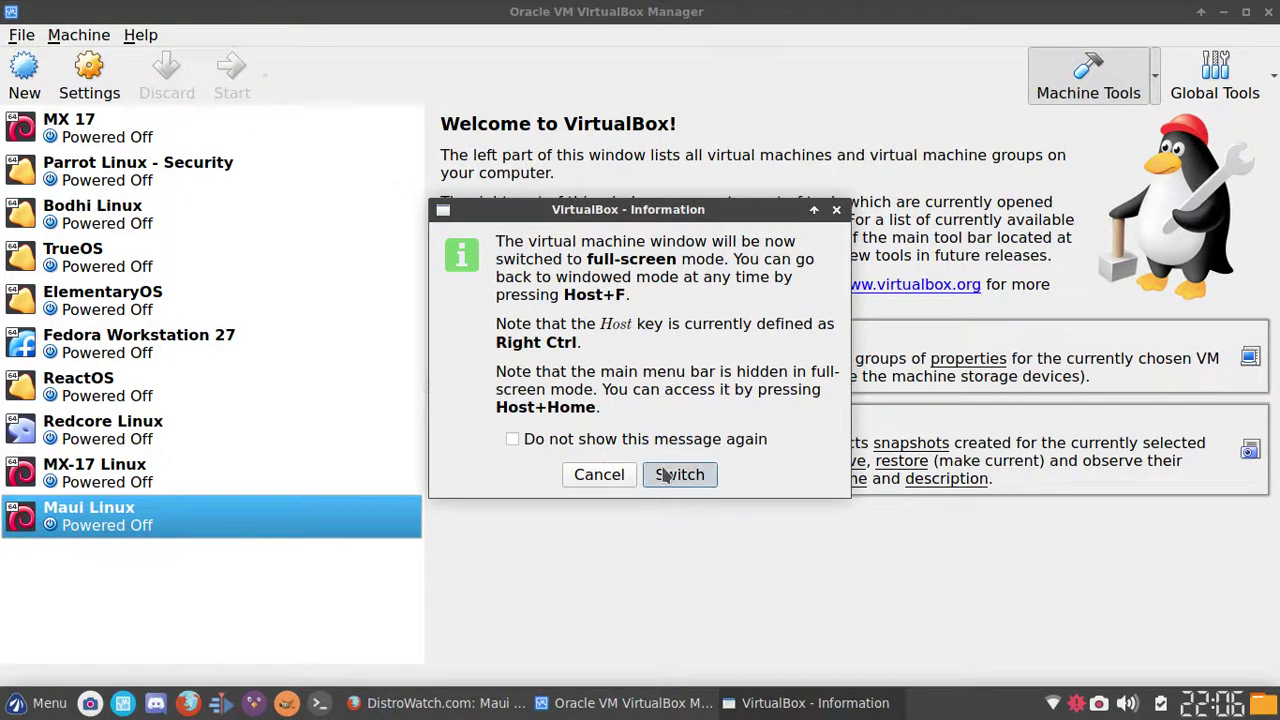
pyautogui.click(665, 476)
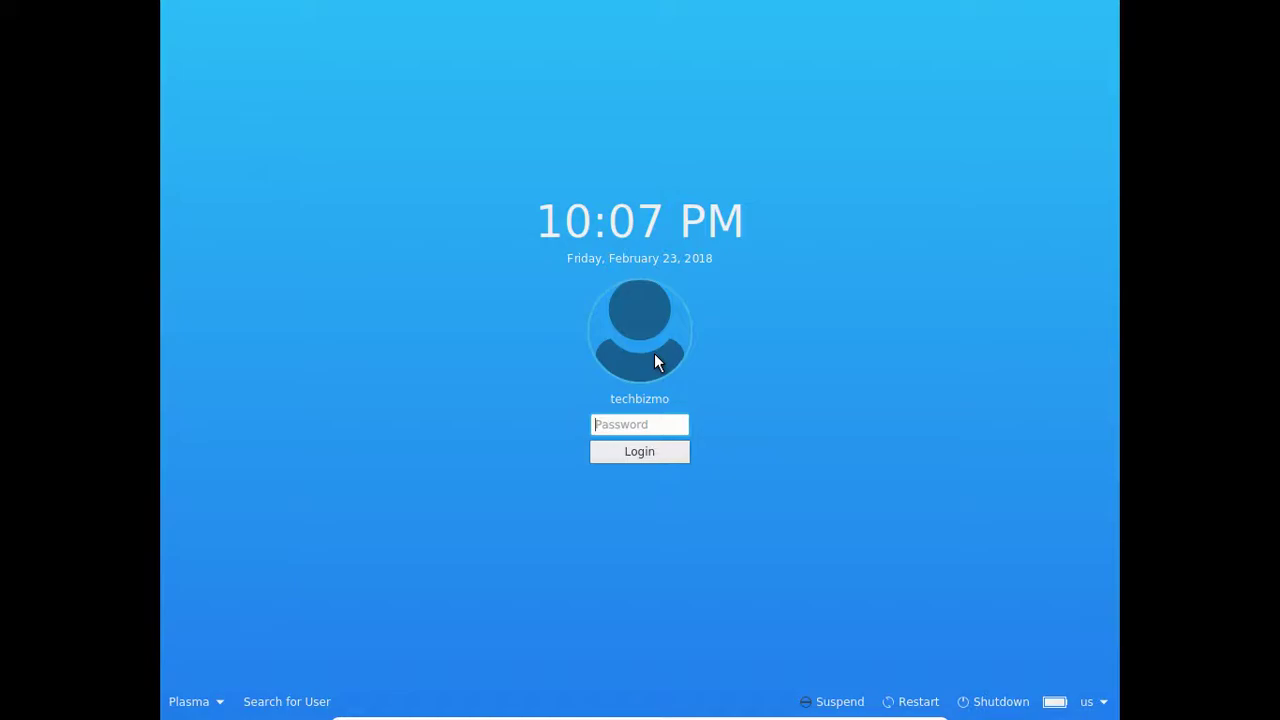
# Log in with the account password and dismiss the Wired connection 1 notification.
pyautogui.write('••••••••••')
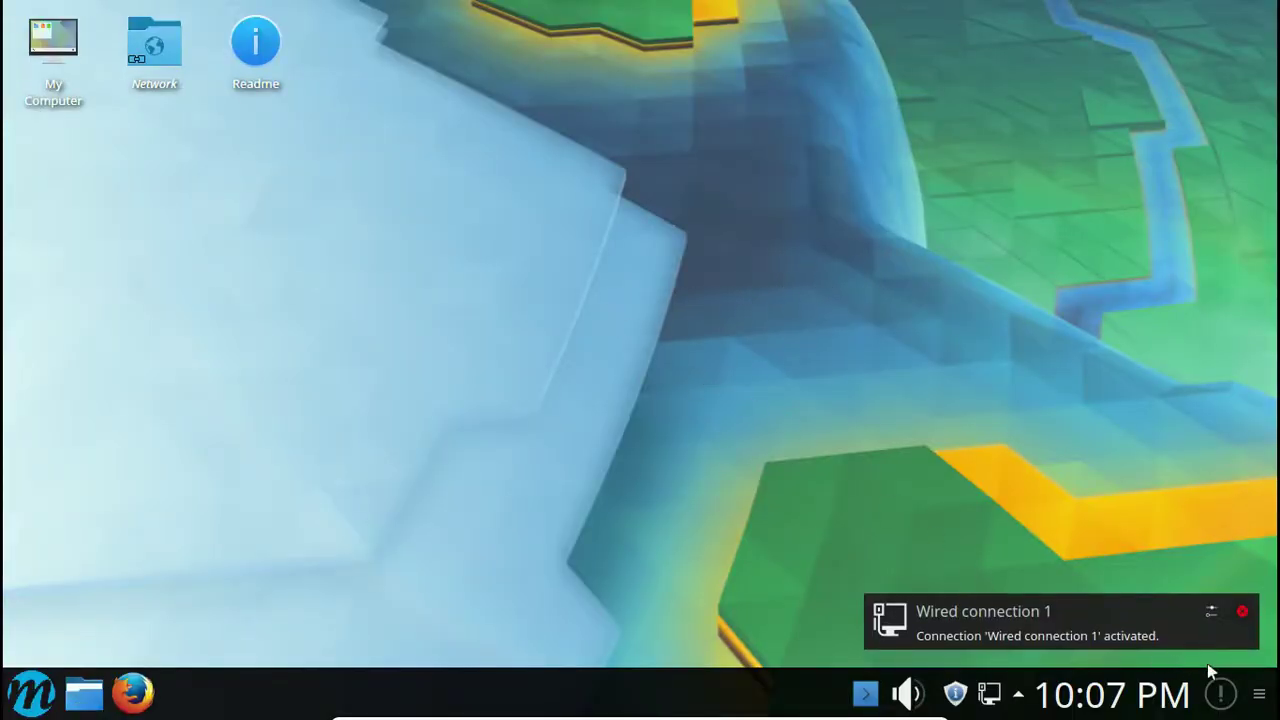
pyautogui.click(1242, 611)
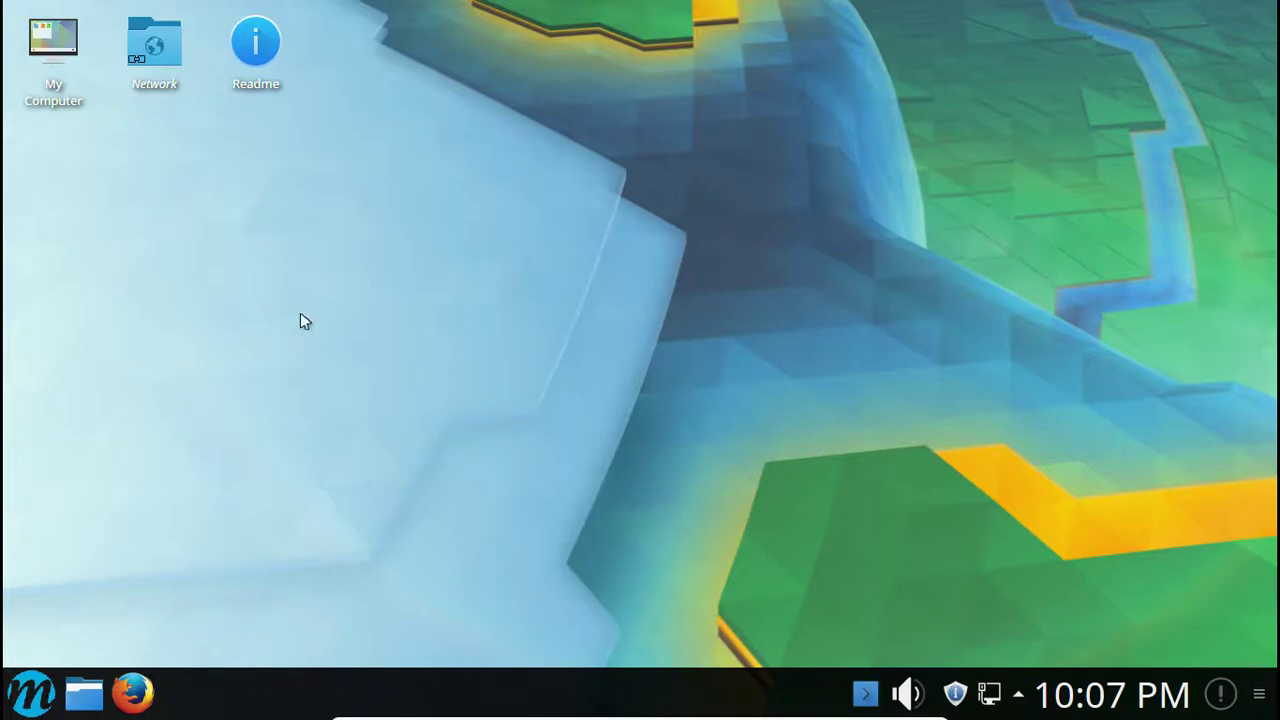
pyautogui.click(255, 40)
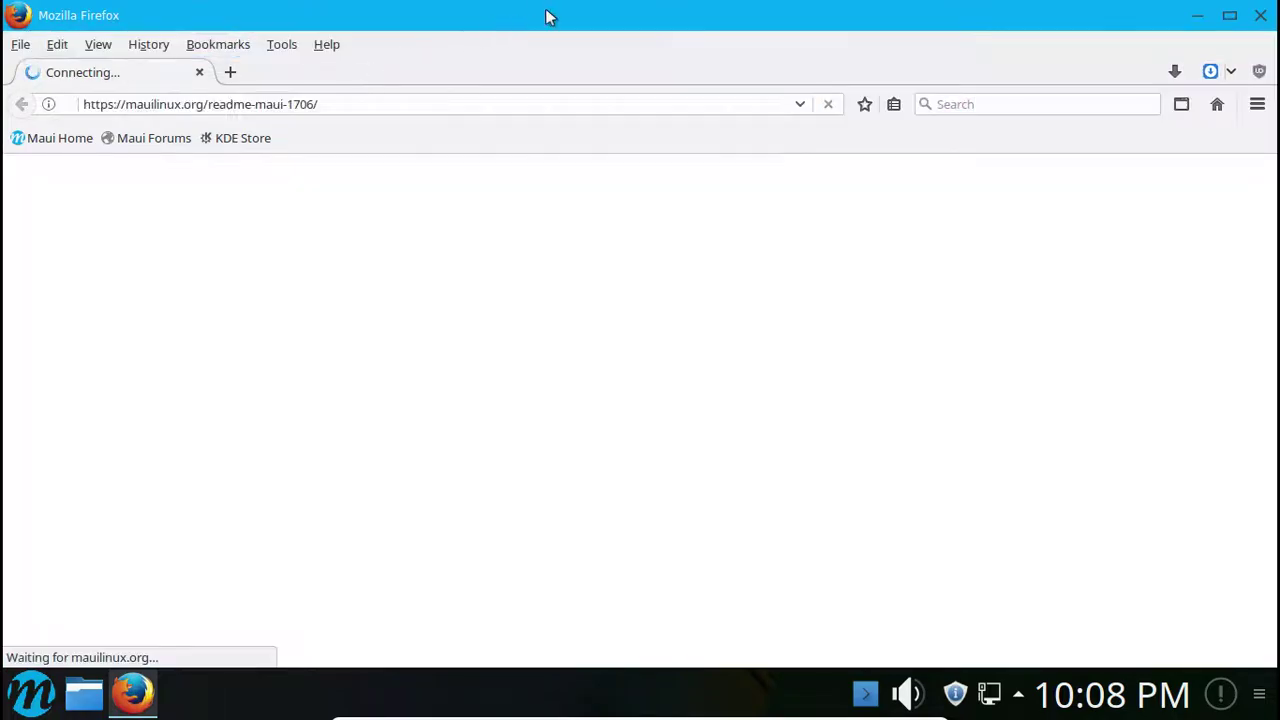
pyautogui.scroll(-6, 556, 417)
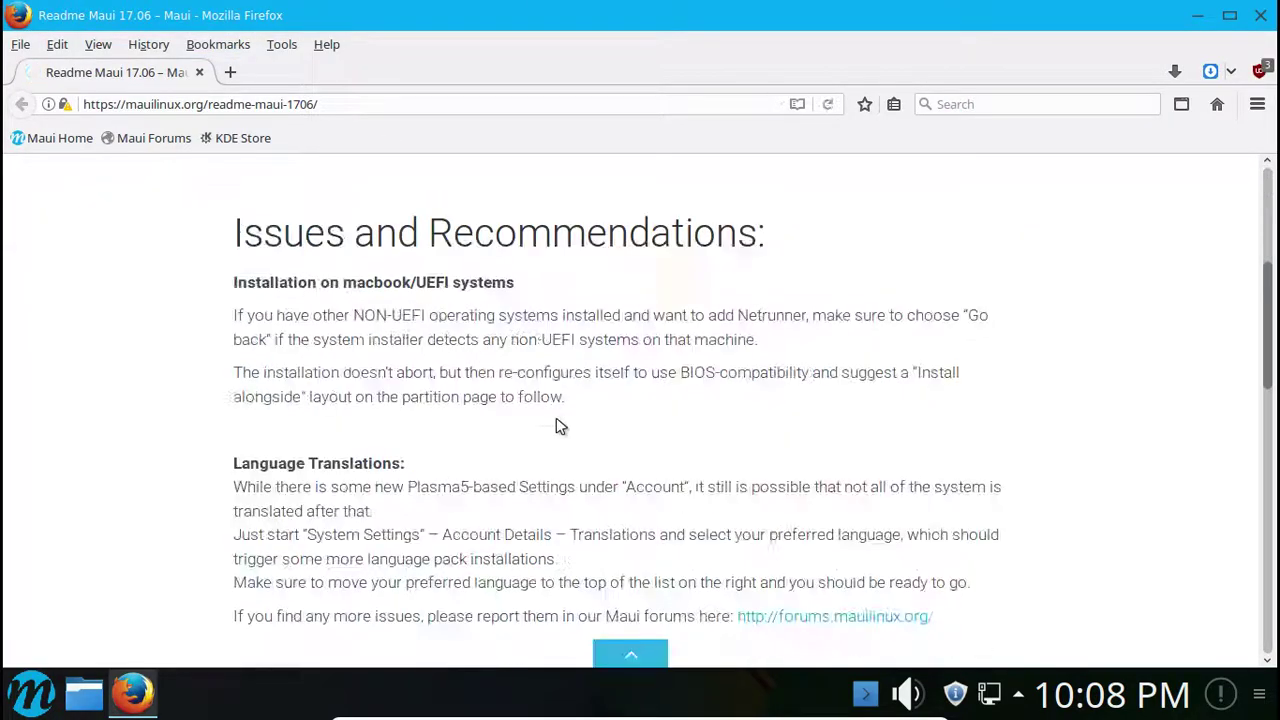
pyautogui.scroll(6, 565, 420)
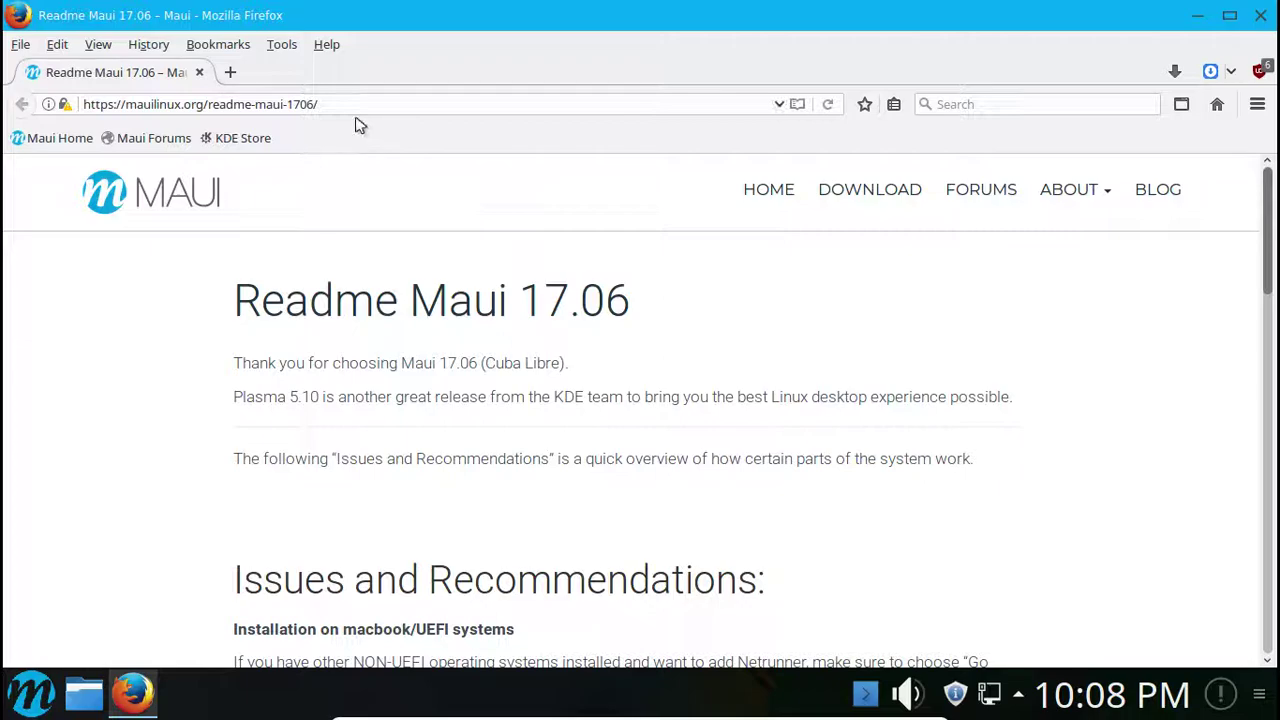
pyautogui.click(345, 104)
pyautogui.click(405, 180)
pyautogui.scroll(-5, 836, 273)
pyautogui.scroll(-10, 836, 273)
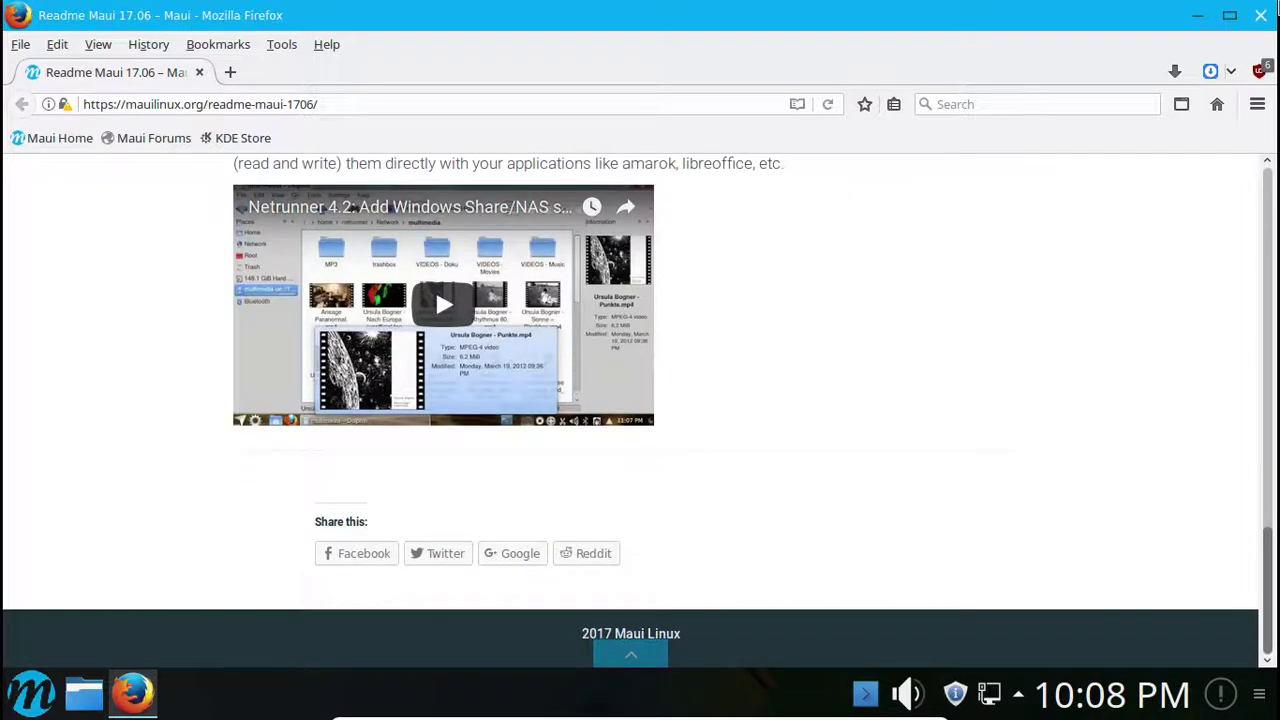
pyautogui.scroll(5, 860, 397)
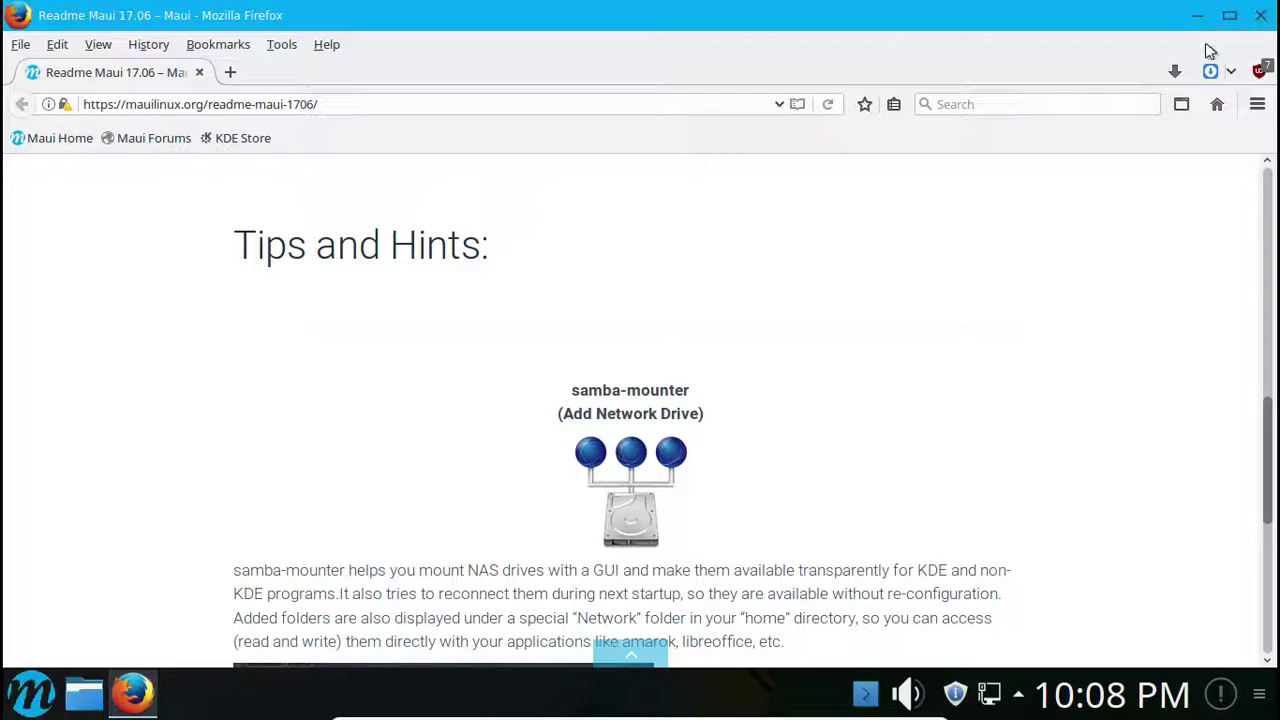
pyautogui.click(1261, 15)
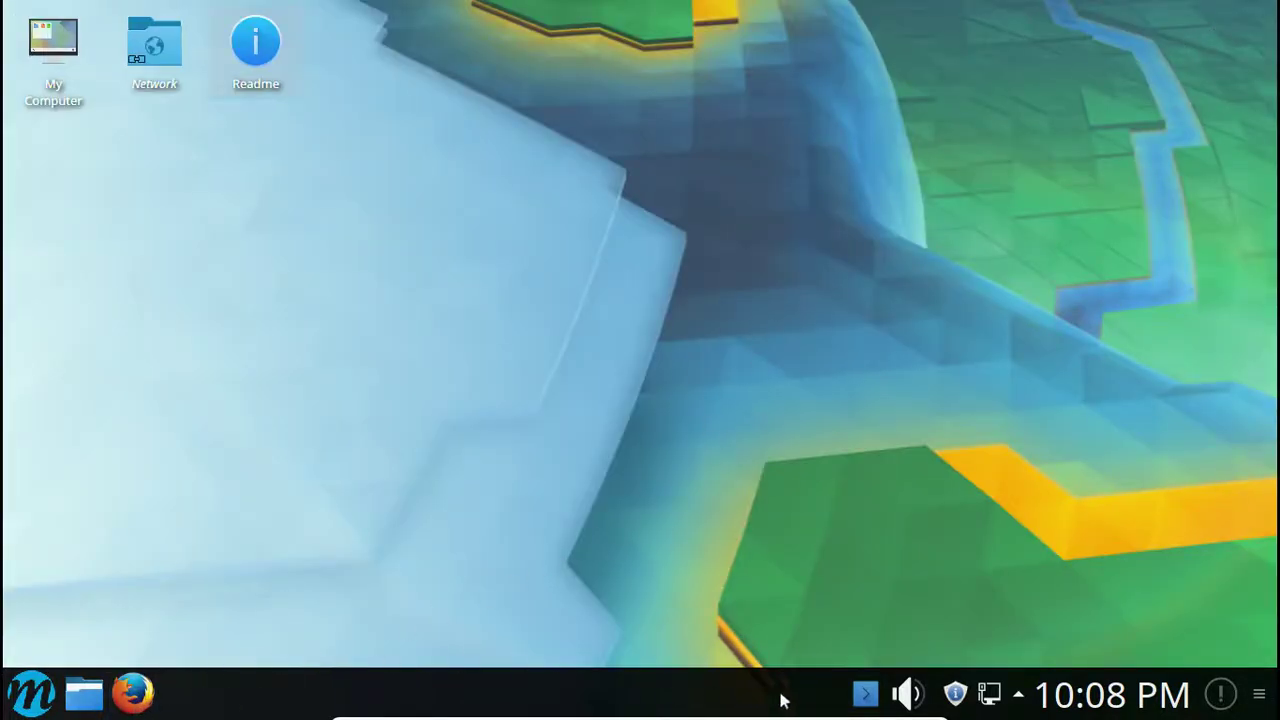
# Open the application dashboard and browse its Graphics and Internet categories.
pyautogui.click(33, 690)
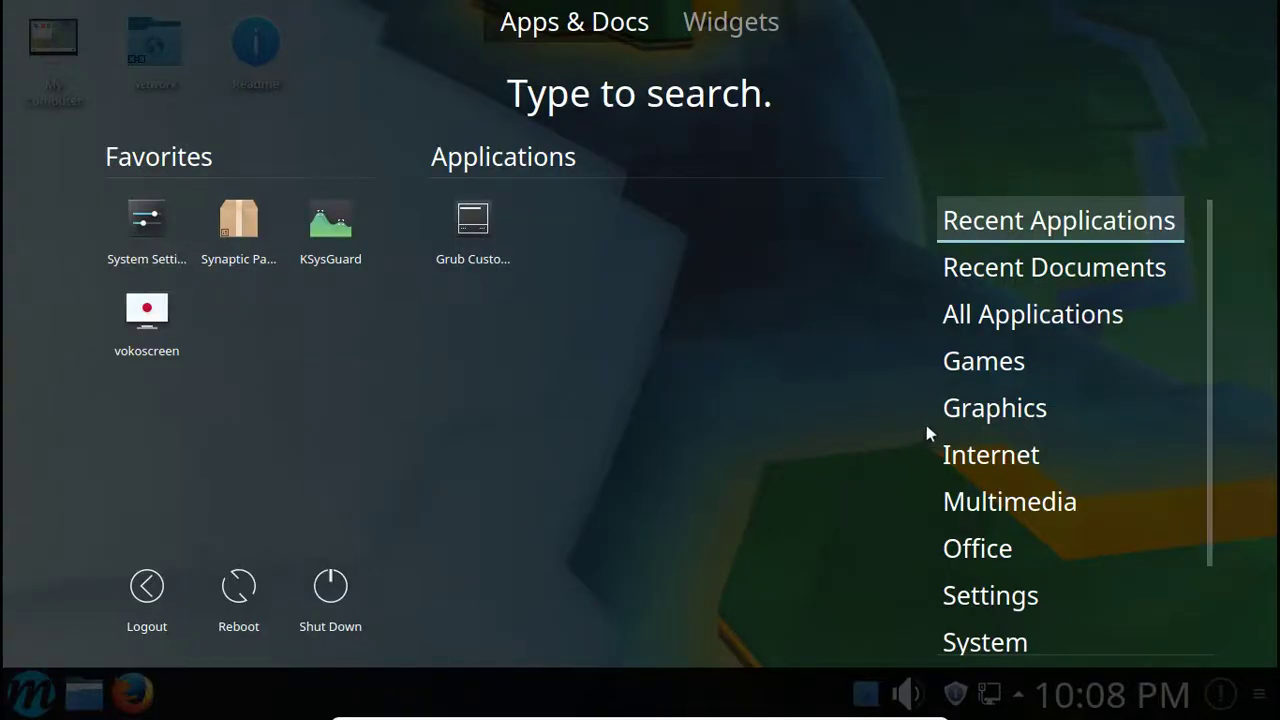
pyautogui.moveTo(943, 363)
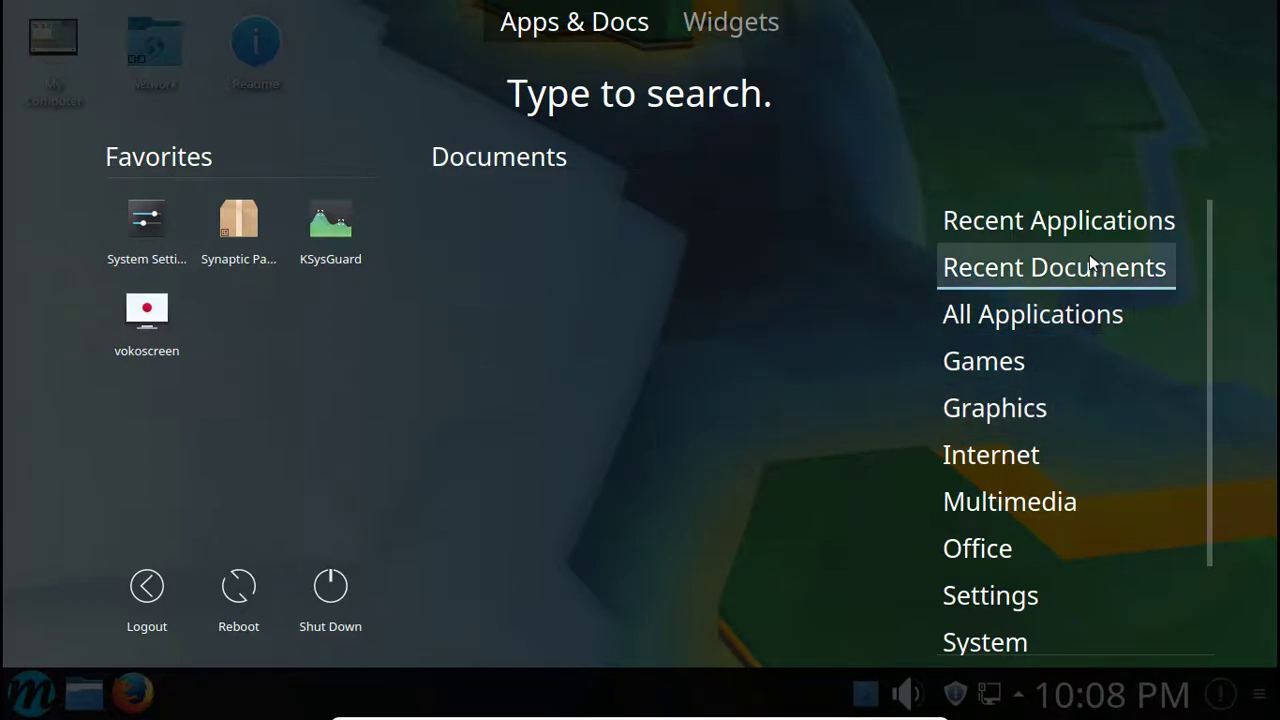
pyautogui.moveTo(1046, 196)
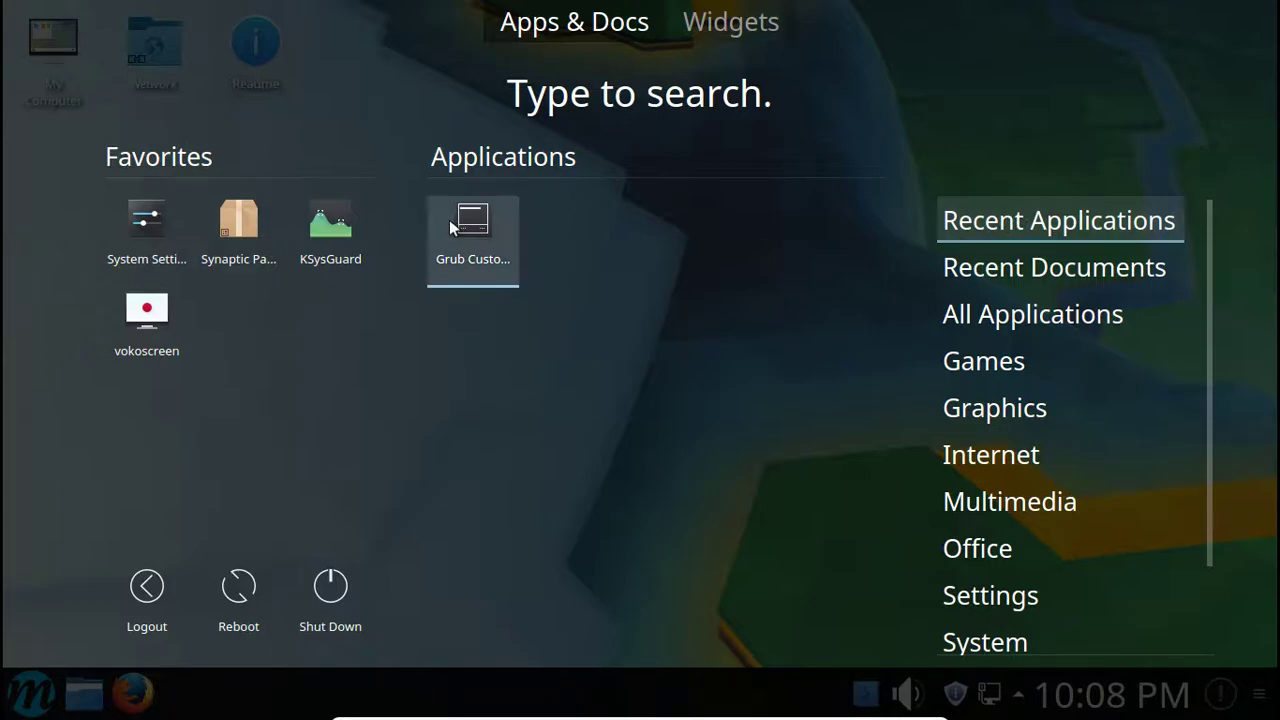
pyautogui.moveTo(1066, 264)
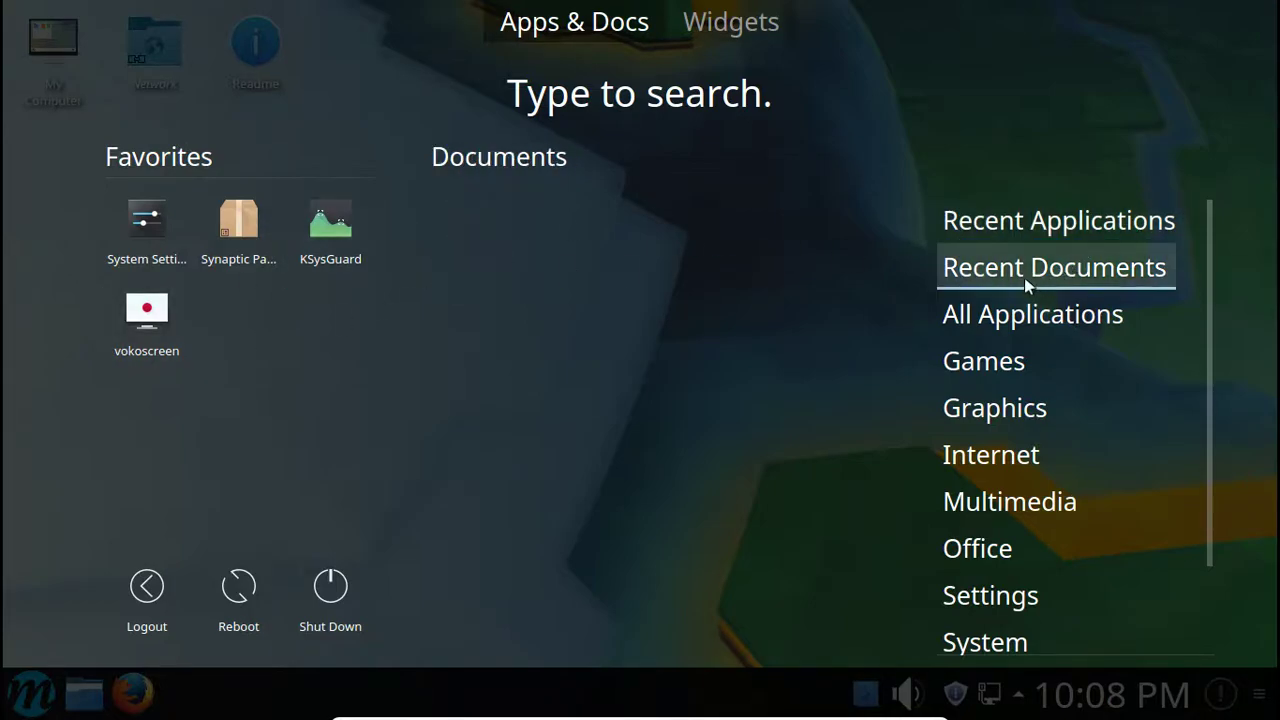
pyautogui.moveTo(999, 328)
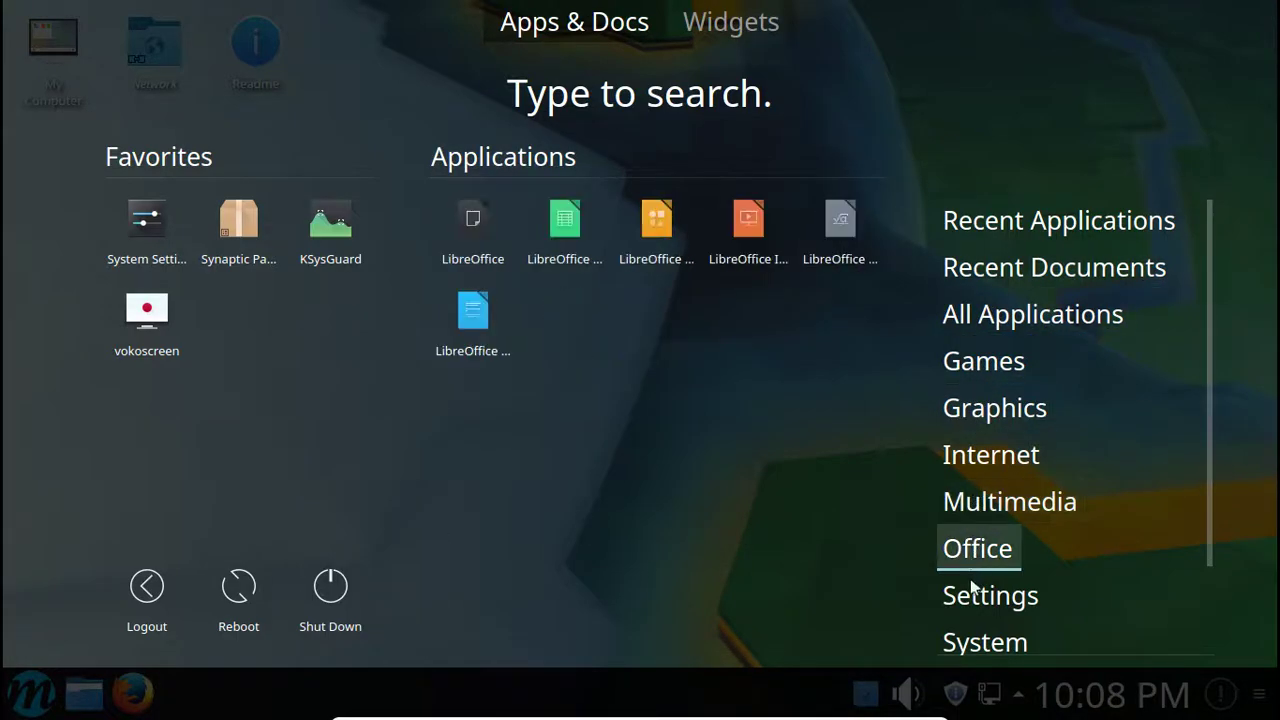
pyautogui.moveTo(972, 638)
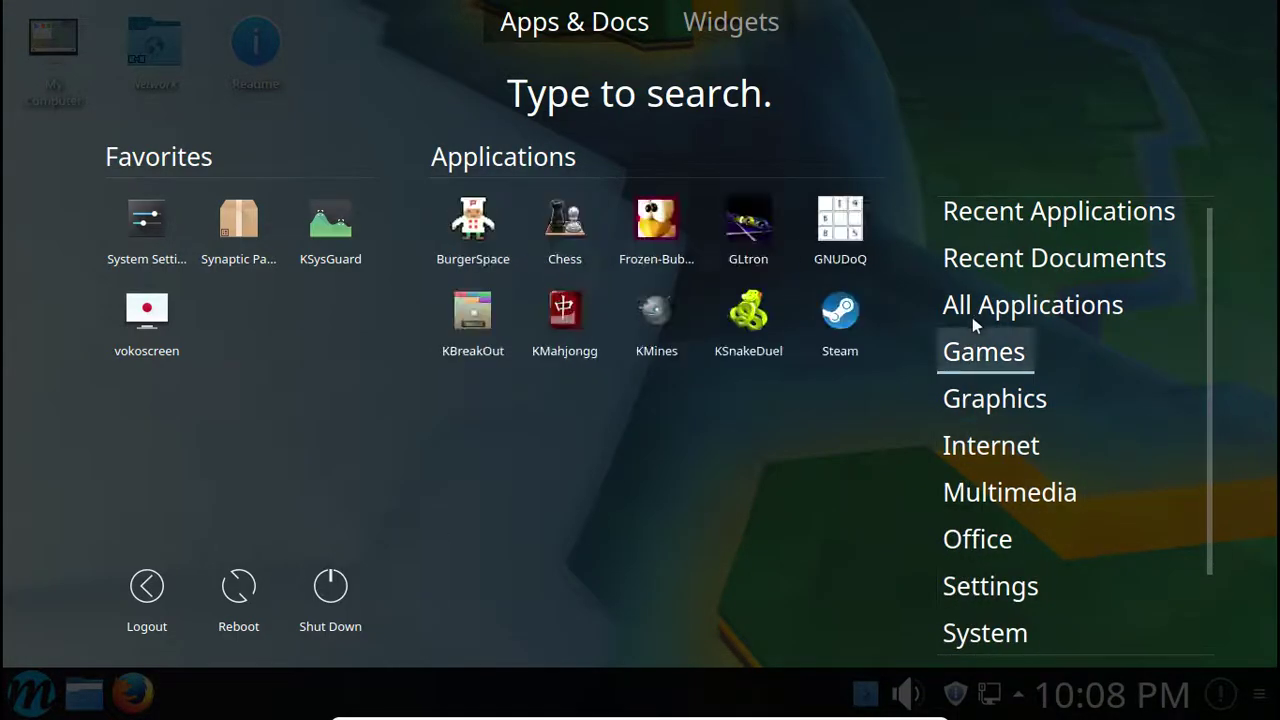
pyautogui.moveTo(983, 302)
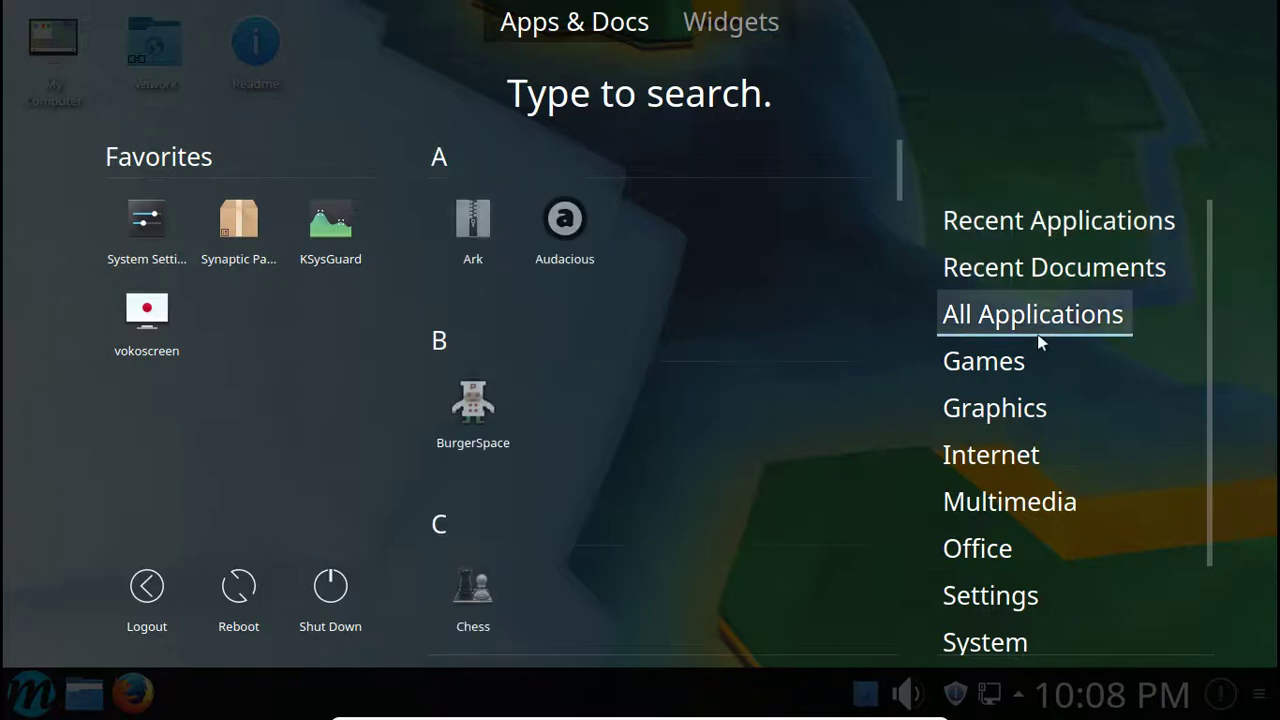
pyautogui.moveTo(1040, 352)
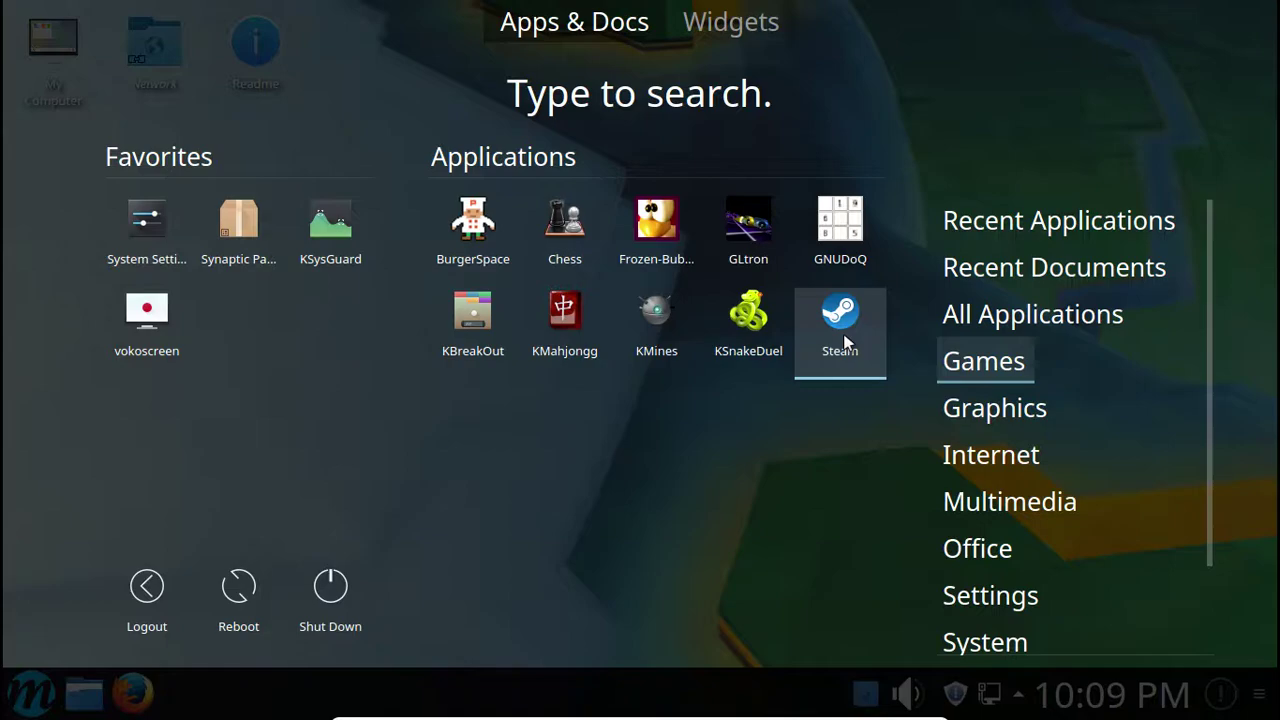
pyautogui.click(986, 408)
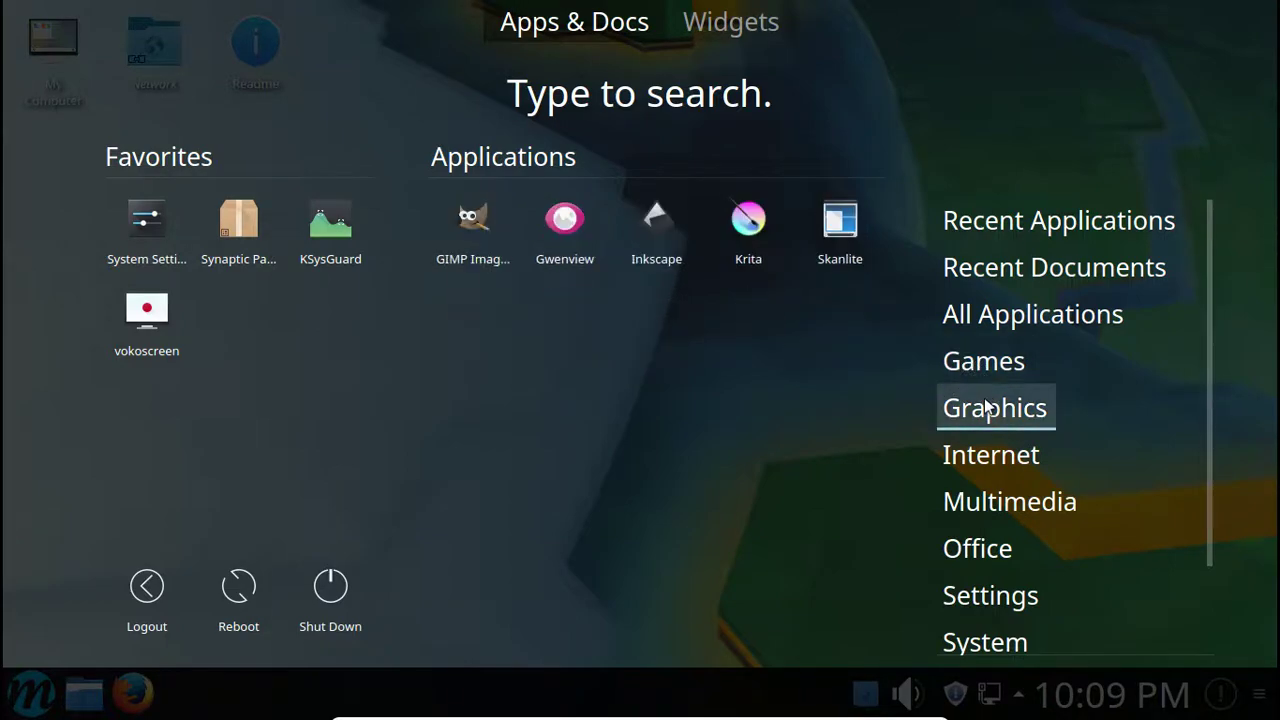
pyautogui.click(980, 454)
# Browse the Multimedia, Office, System, Settings, Utilities and power categories, then close the dashboard.
pyautogui.click(977, 505)
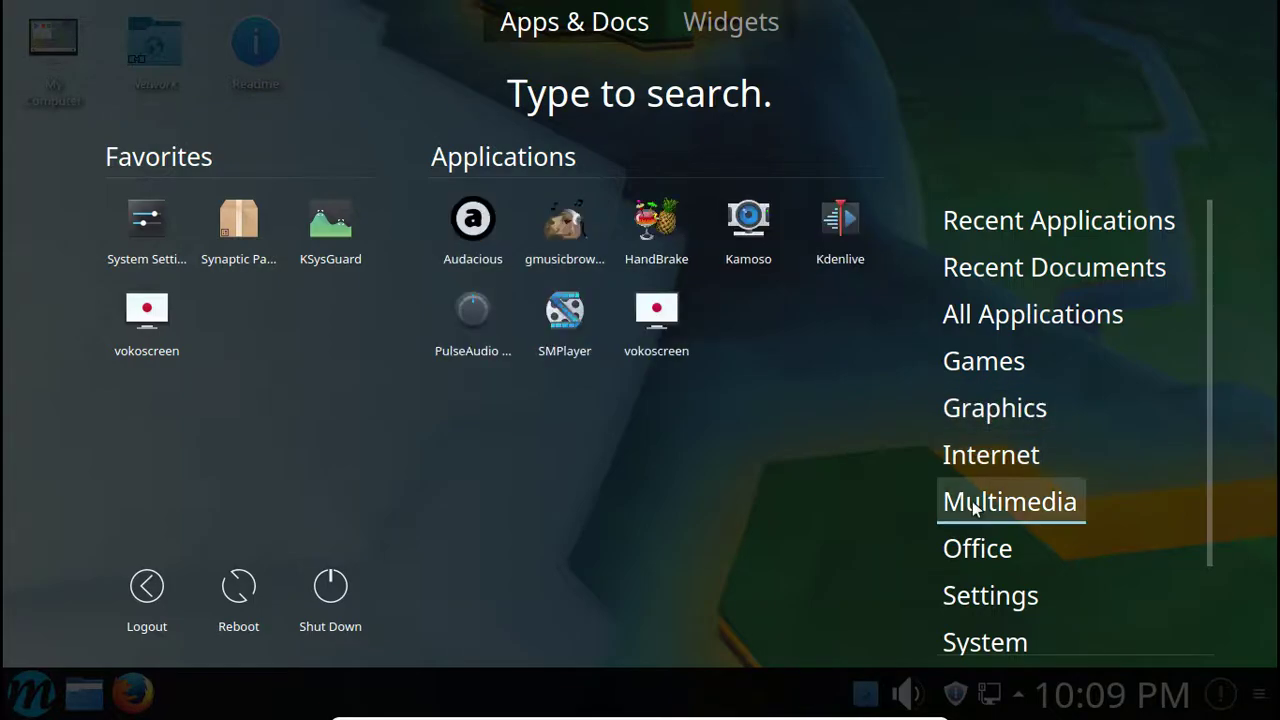
pyautogui.click(972, 547)
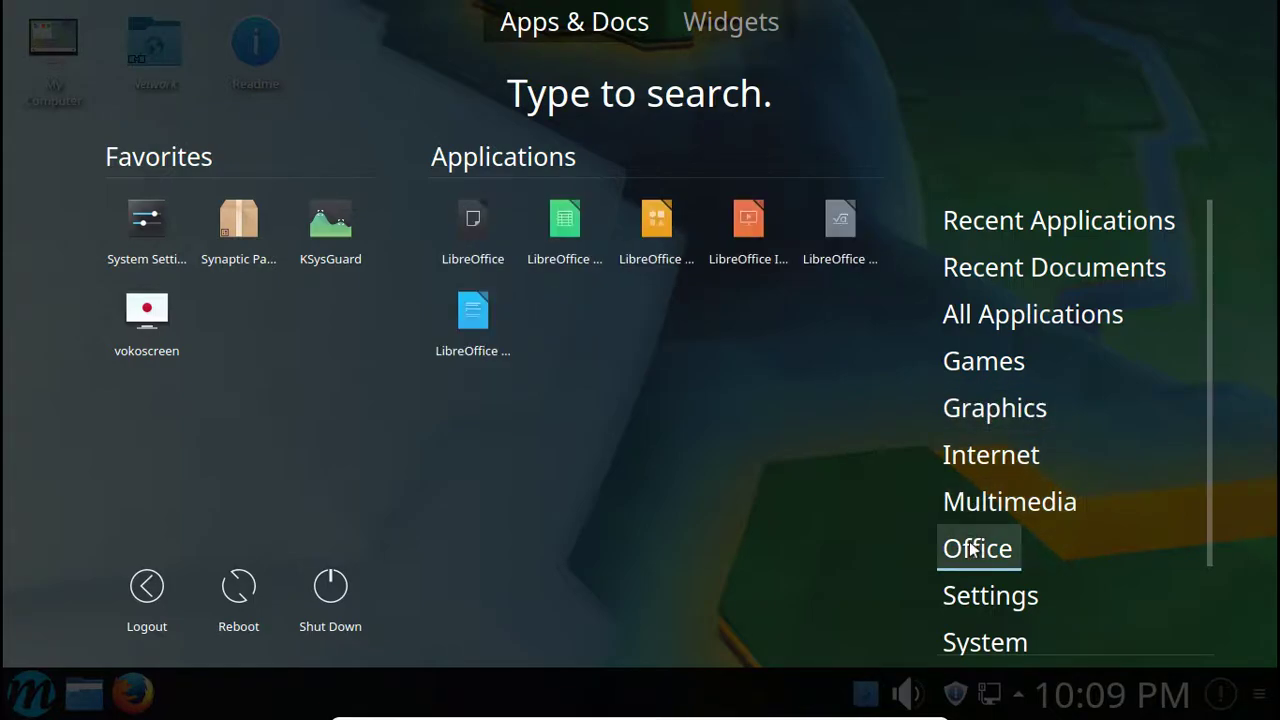
pyautogui.click(1027, 636)
pyautogui.click(1023, 583)
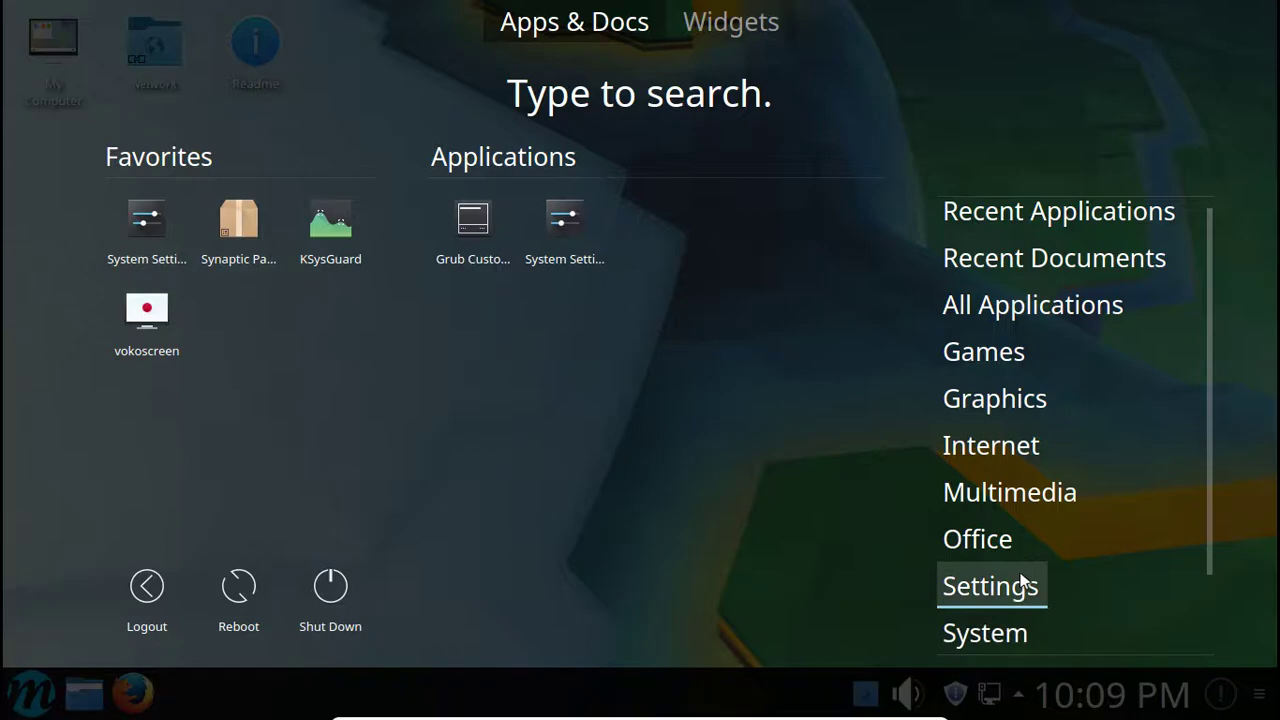
pyautogui.click(1006, 636)
pyautogui.scroll(-1, 1010, 640)
pyautogui.click(1012, 592)
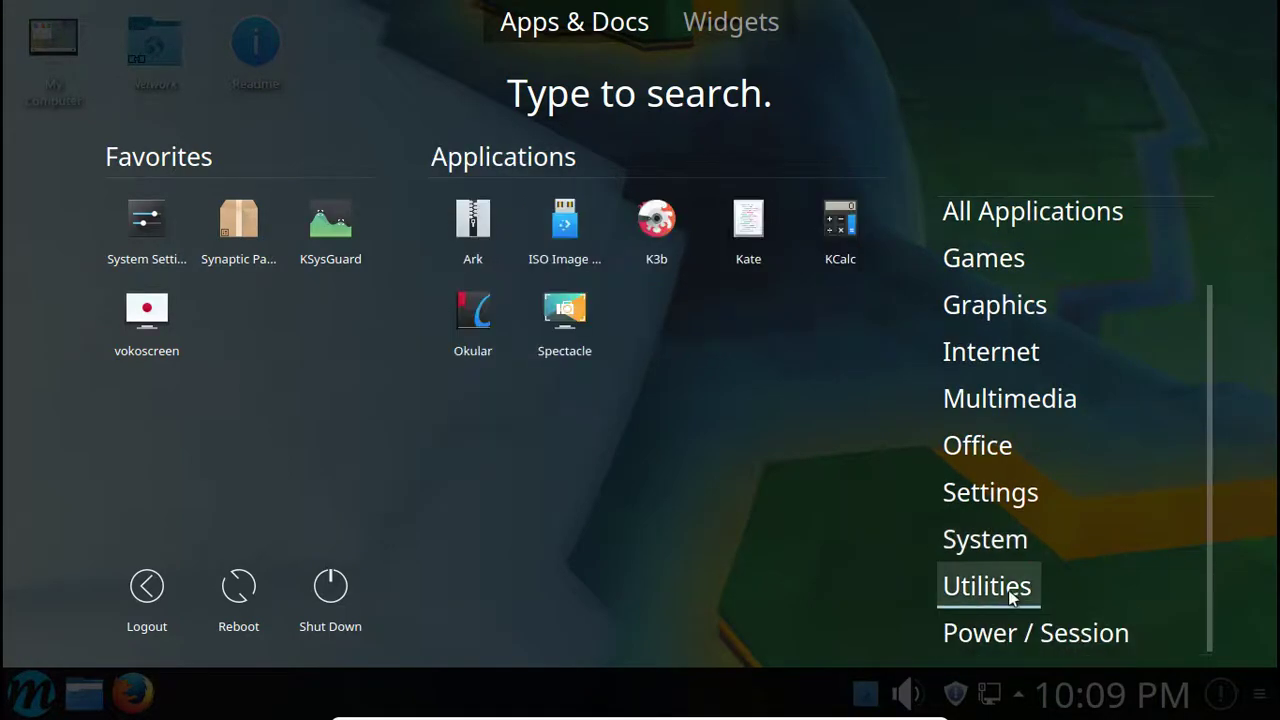
pyautogui.click(1008, 645)
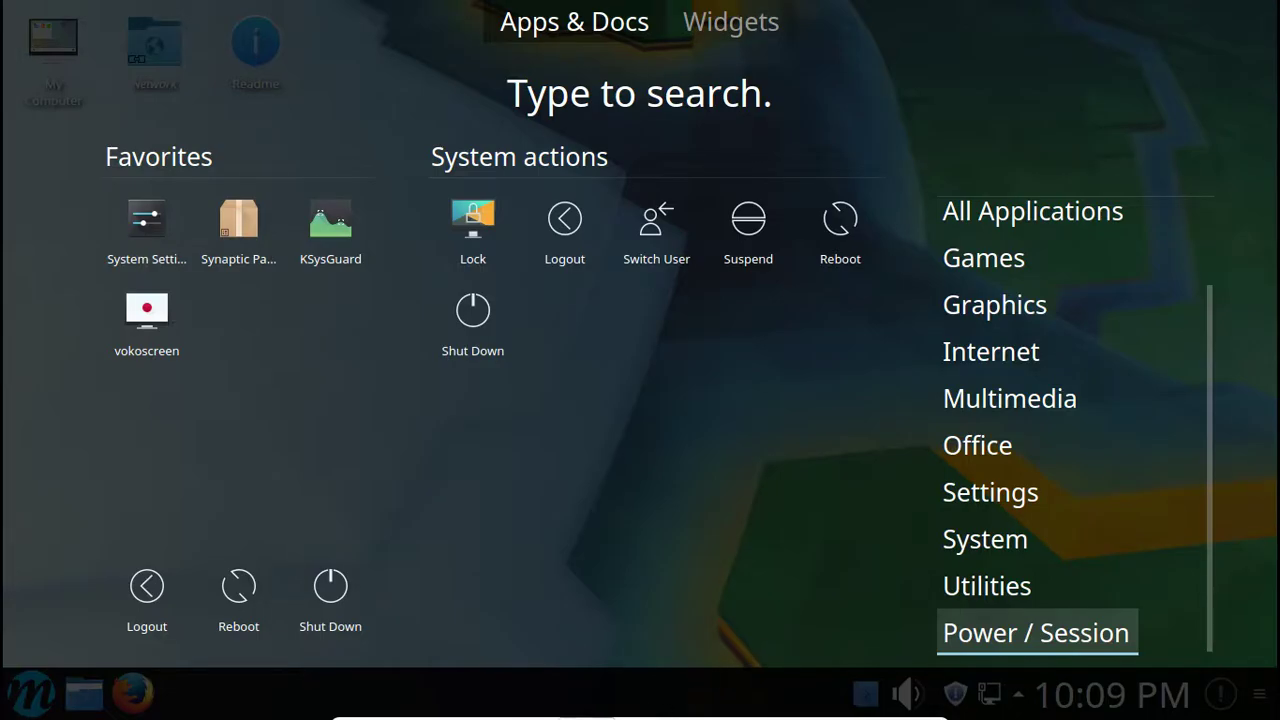
pyautogui.press('Escape')
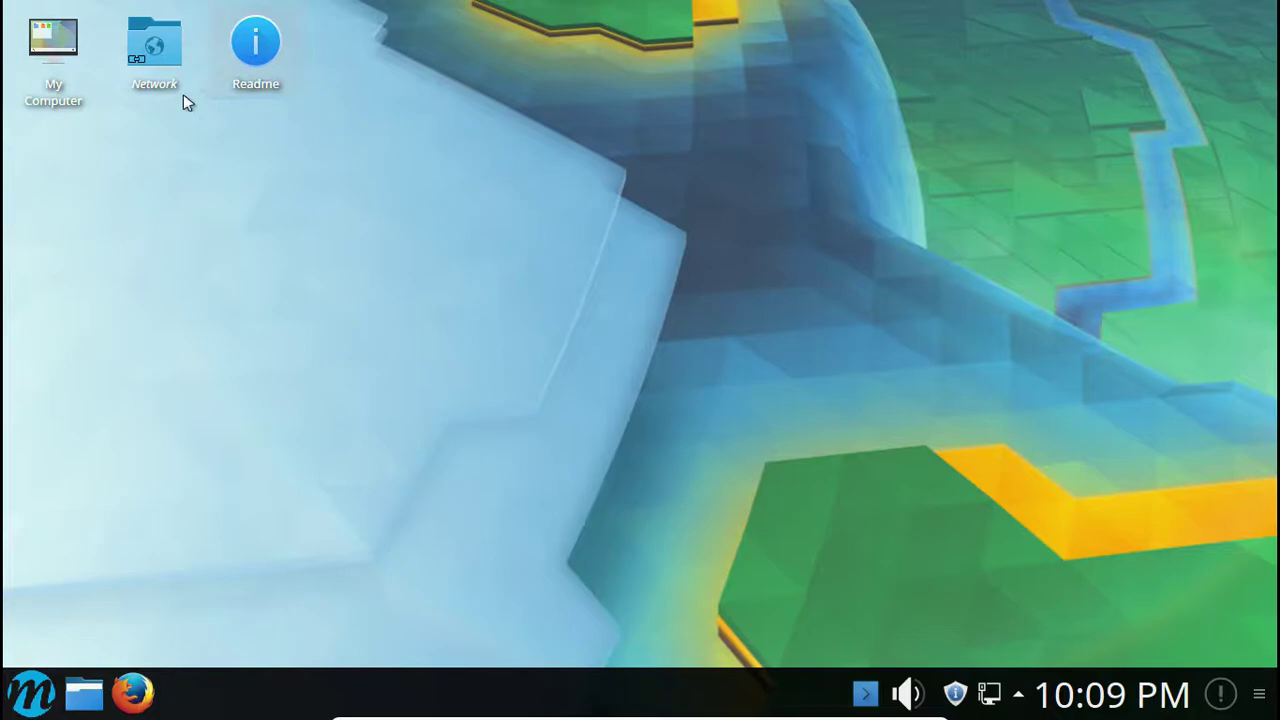
pyautogui.click(84, 700)
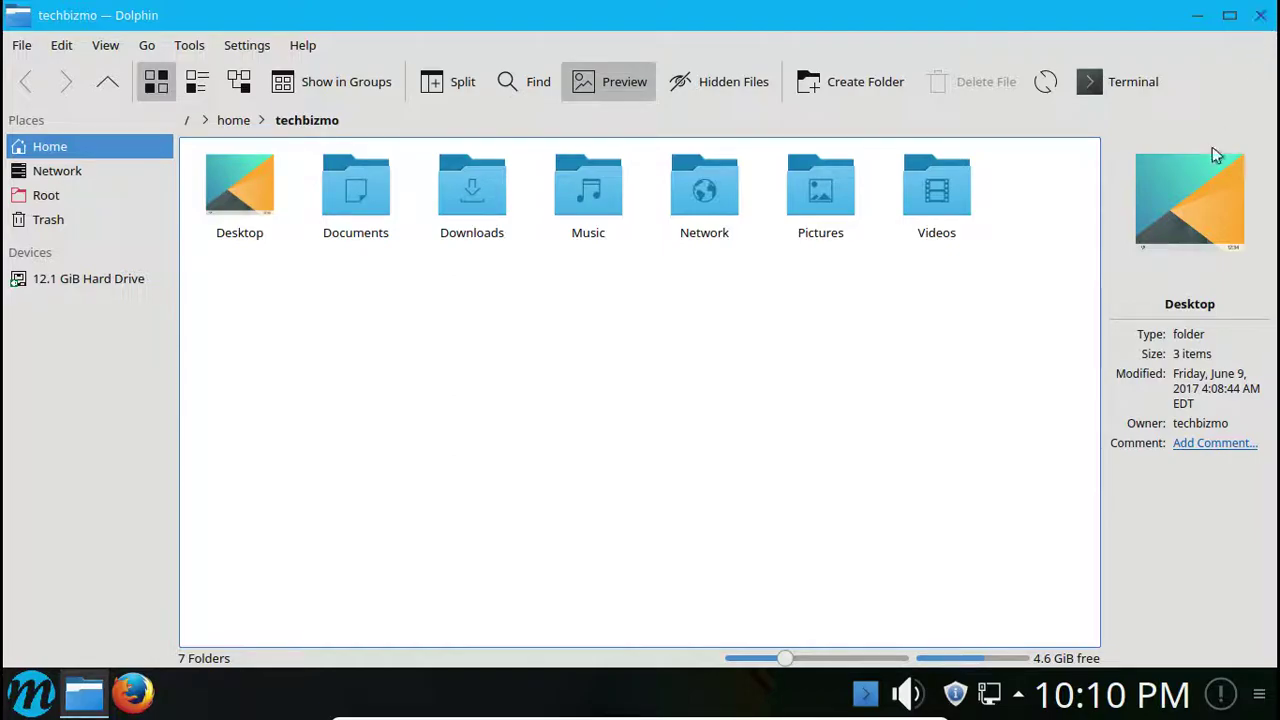
pyautogui.click(1260, 15)
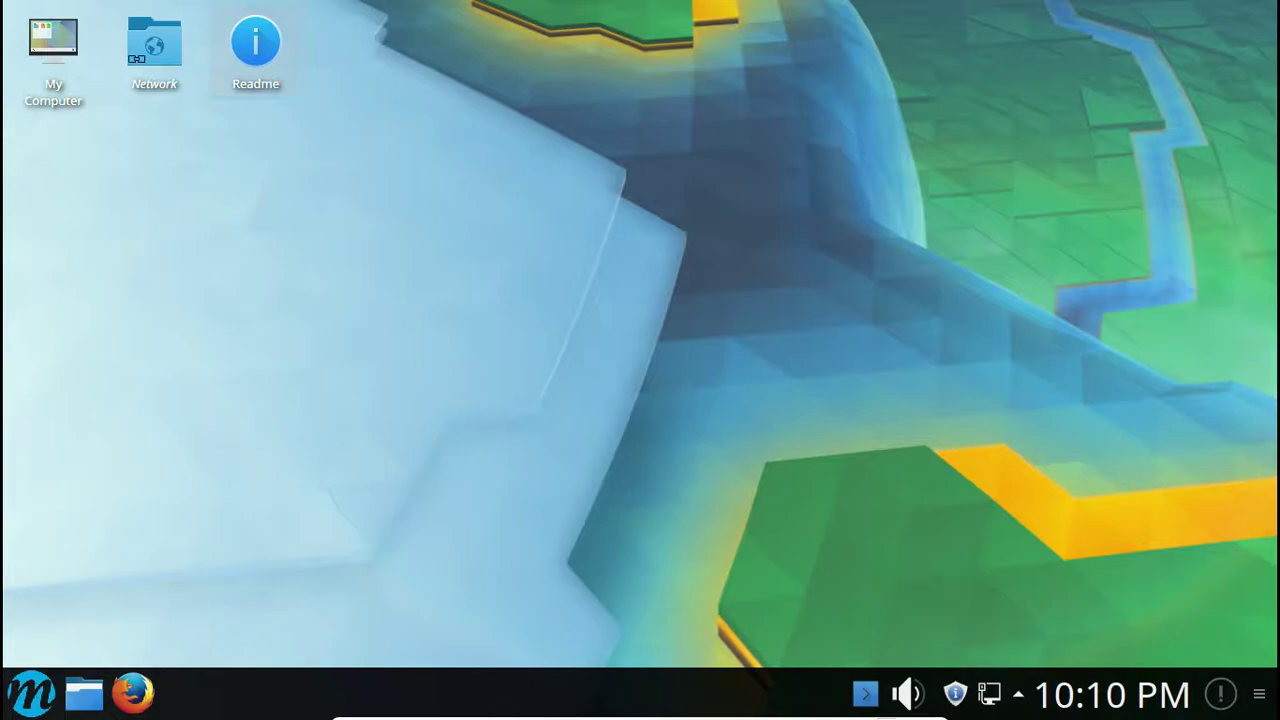
# Drop down the Yakuake terminal from the tray and hide it again.
pyautogui.moveTo(858, 675)
pyautogui.moveTo(900, 717)
pyautogui.click(865, 697)
pyautogui.click(1176, 343)
# Open and close the microphone and speaker volume popup twice.
pyautogui.click(916, 694)
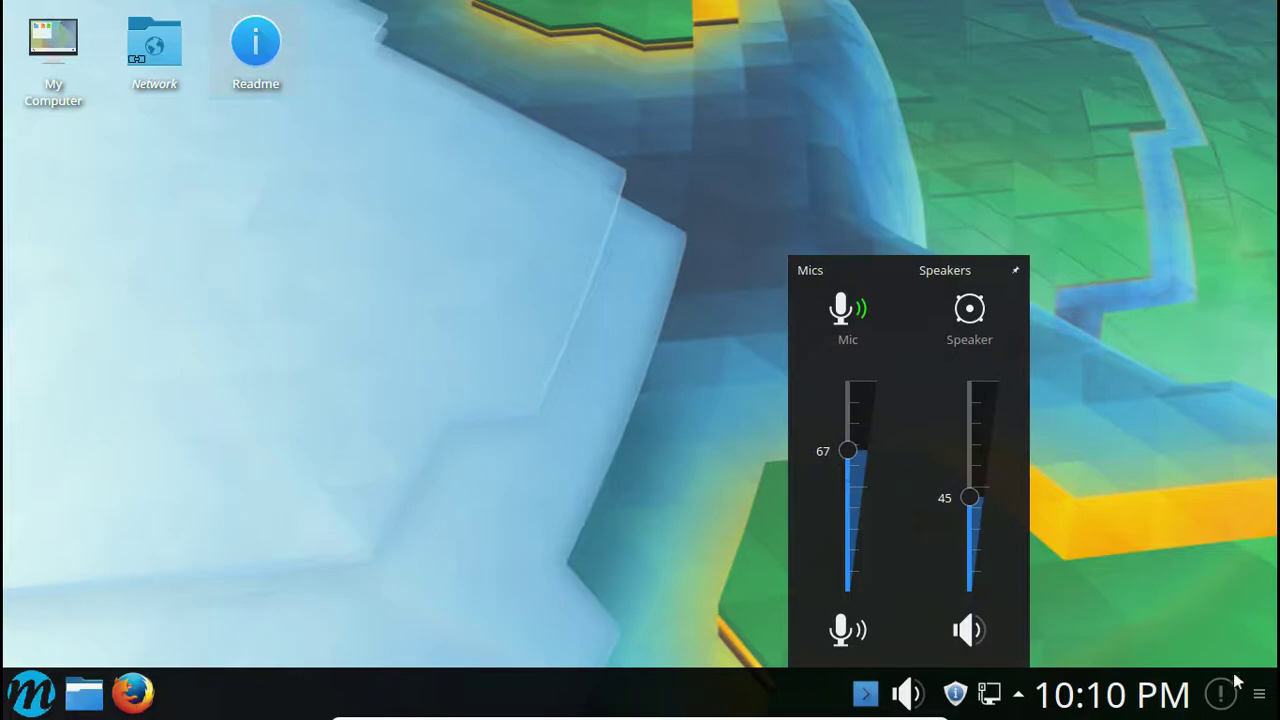
pyautogui.click(1256, 598)
pyautogui.click(897, 699)
pyautogui.click(1100, 571)
# Leave full screen to windowed mode and open and close the host audio controls.
pyautogui.moveTo(900, 716)
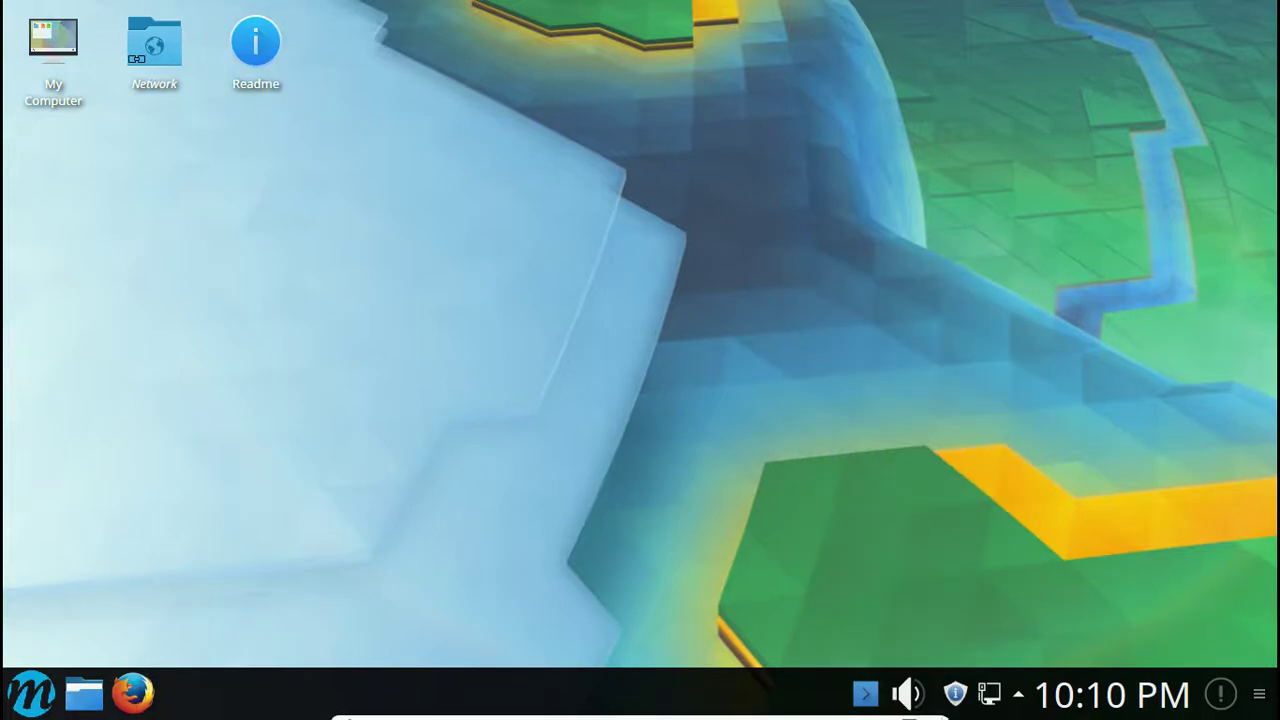
pyautogui.click(921, 694)
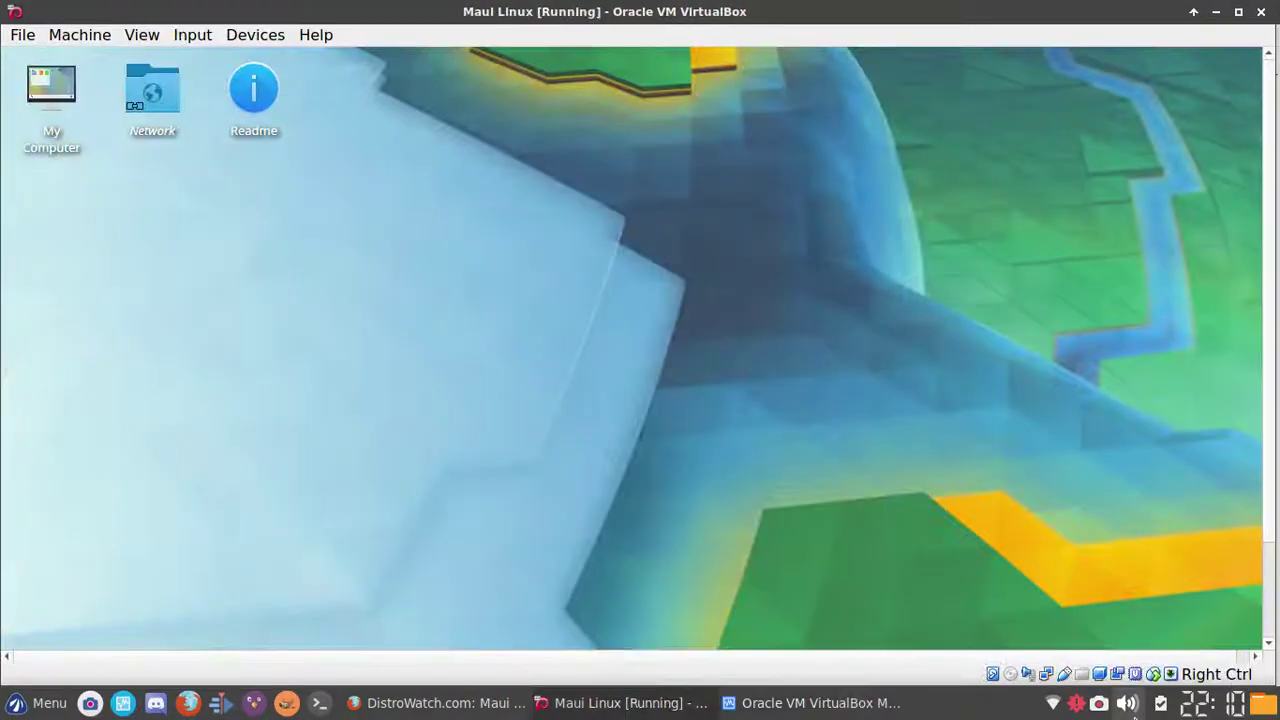
pyautogui.click(1127, 703)
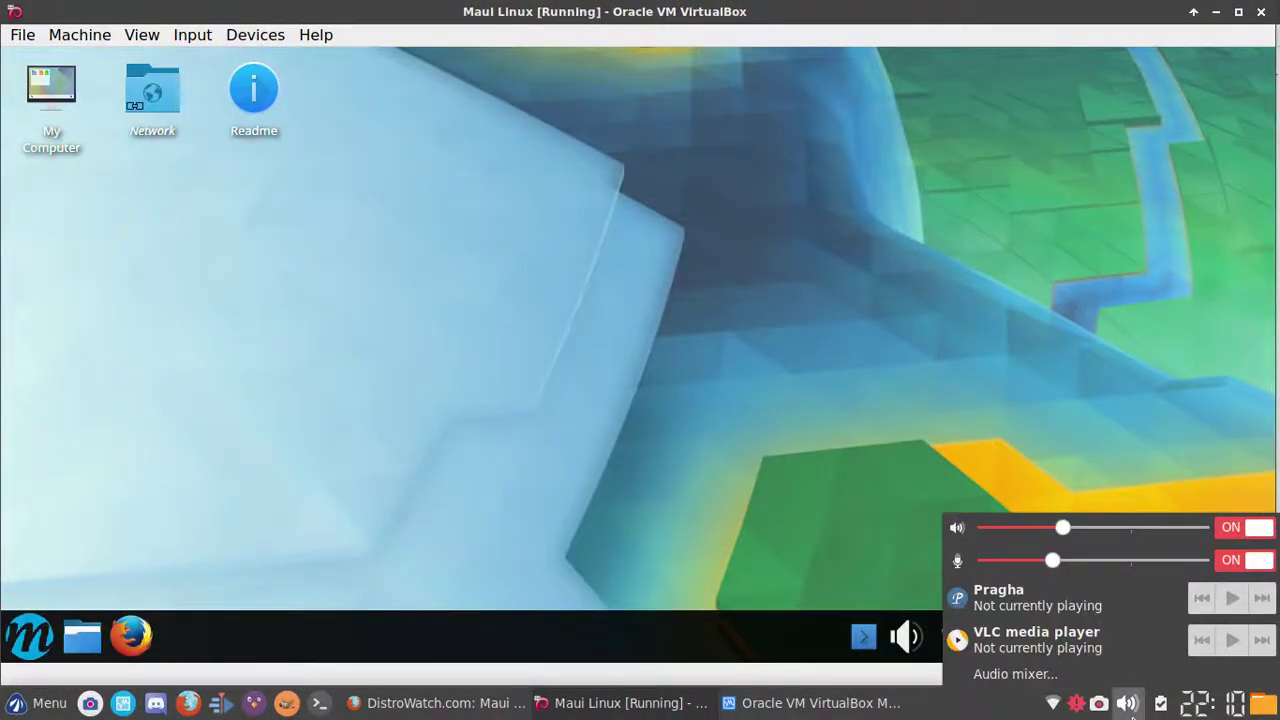
pyautogui.click(341, 620)
# Choose View > Full-screen Mode and confirm Switch for the virtual machine.
pyautogui.click(145, 35)
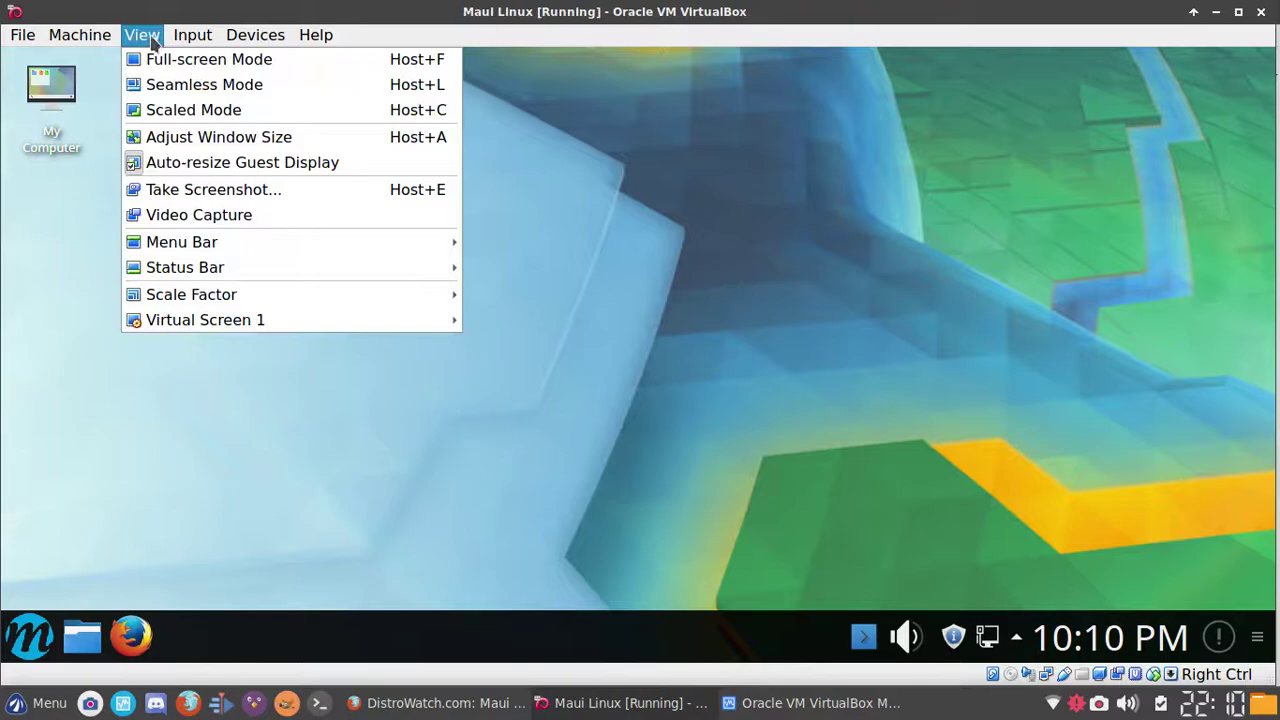
pyautogui.click(170, 59)
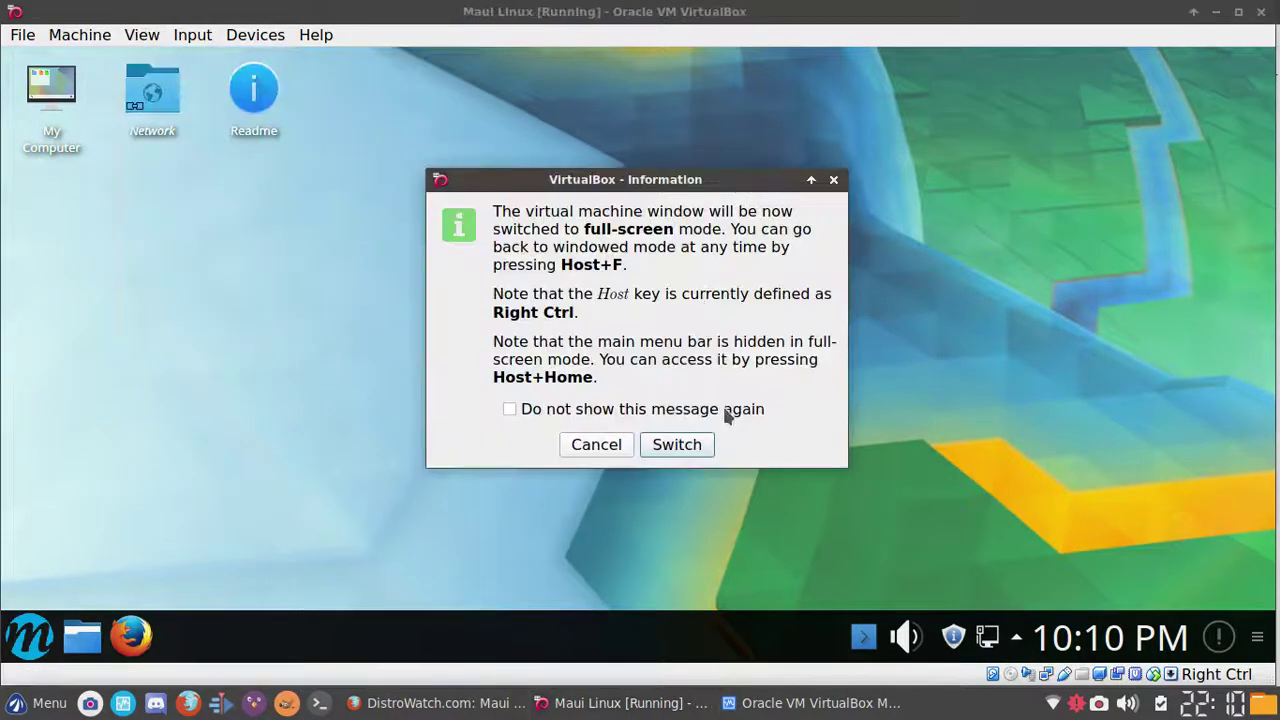
pyautogui.click(700, 446)
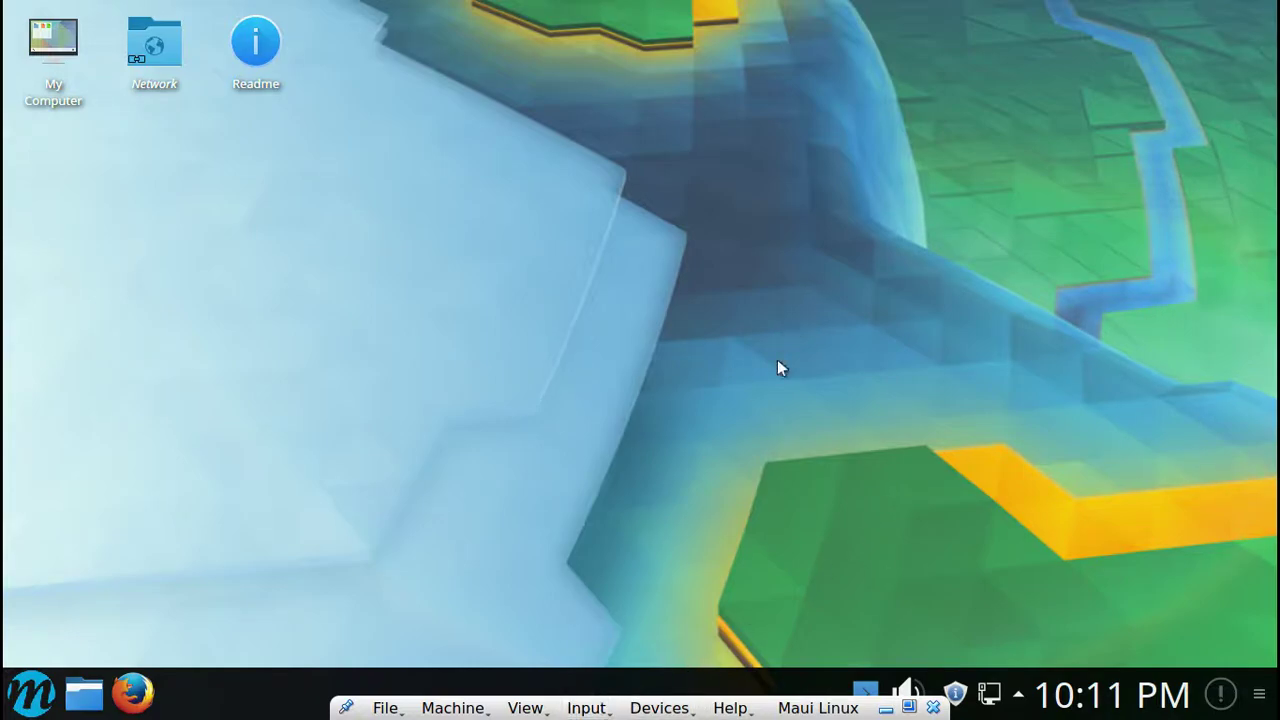
pyautogui.click(955, 691)
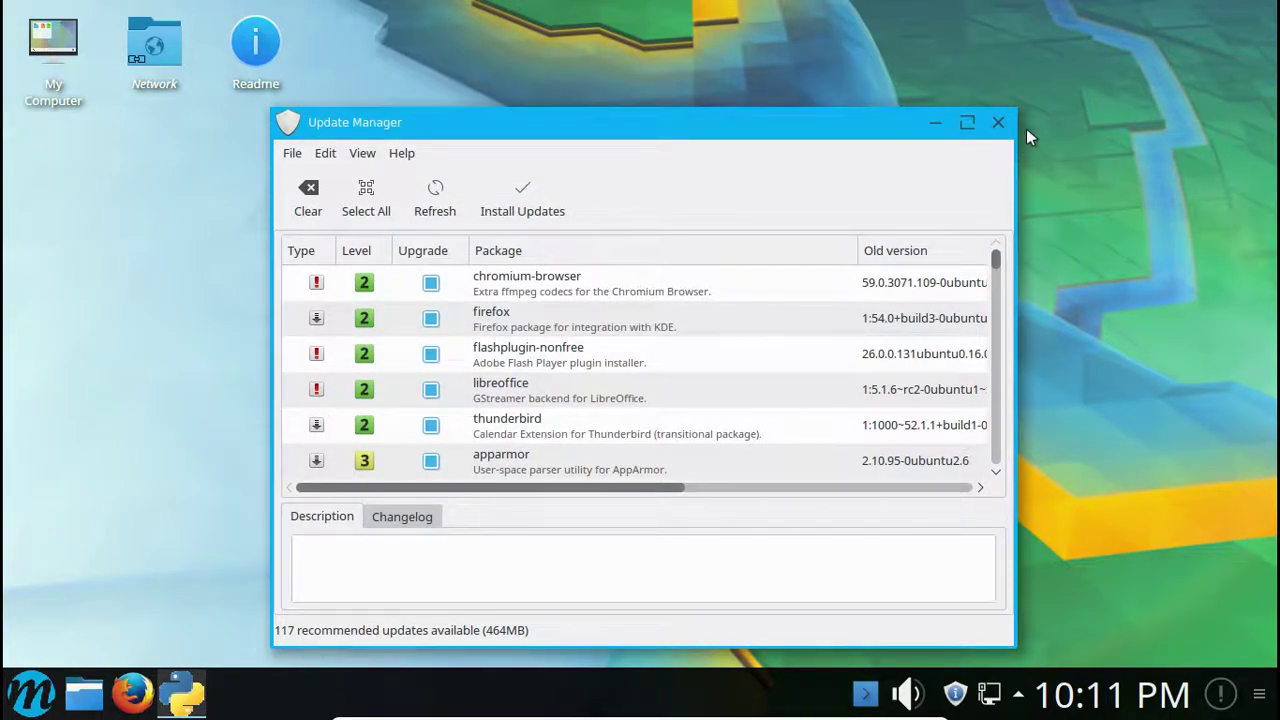
pyautogui.click(998, 122)
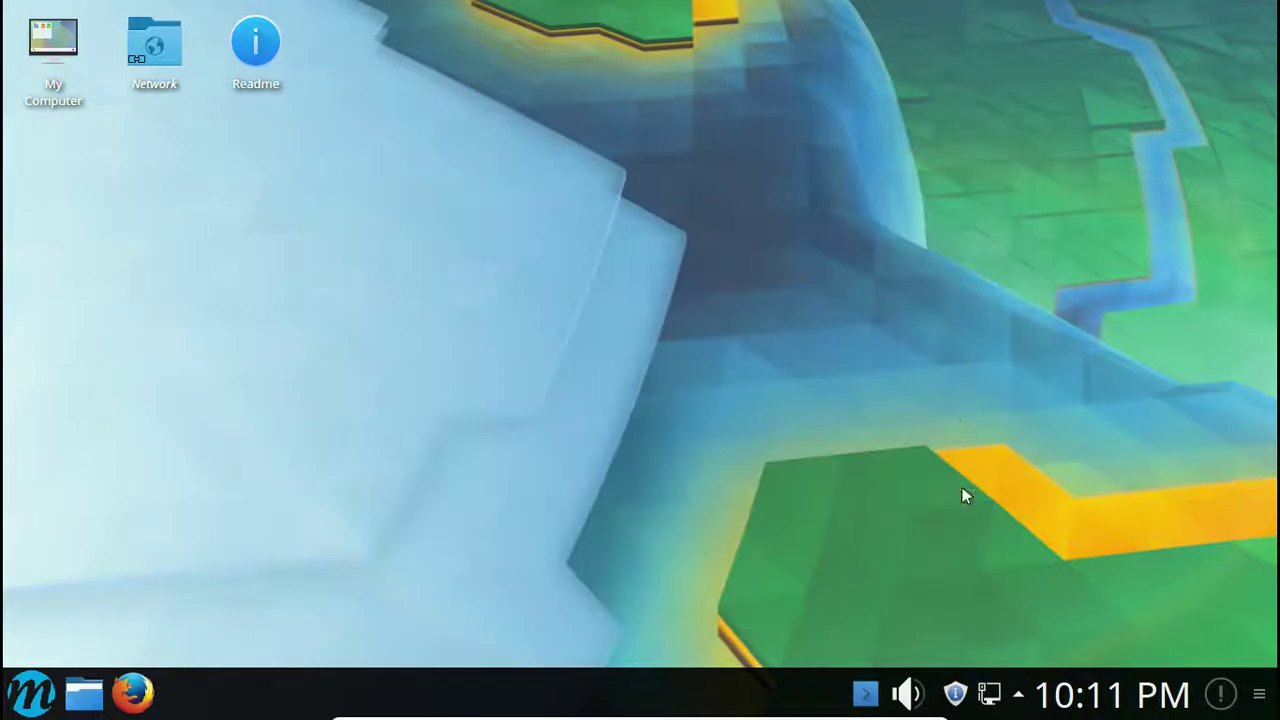
pyautogui.click(993, 693)
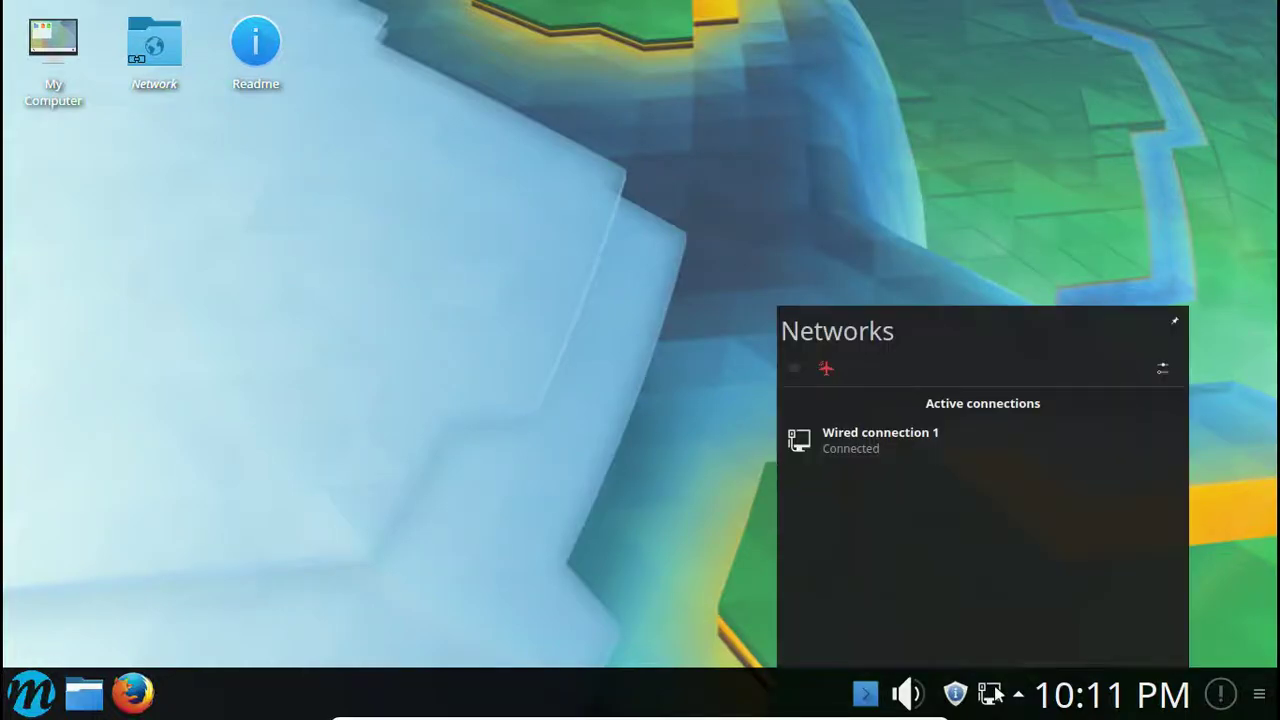
pyautogui.click(1068, 213)
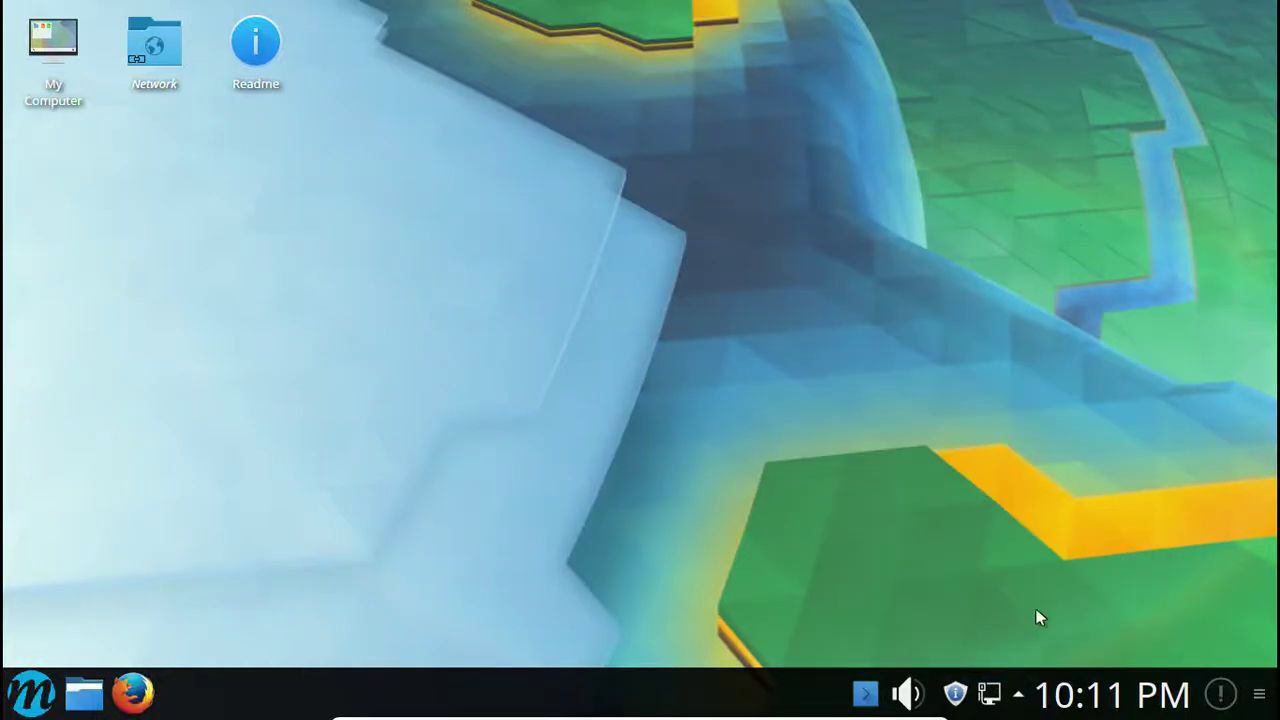
pyautogui.click(1020, 698)
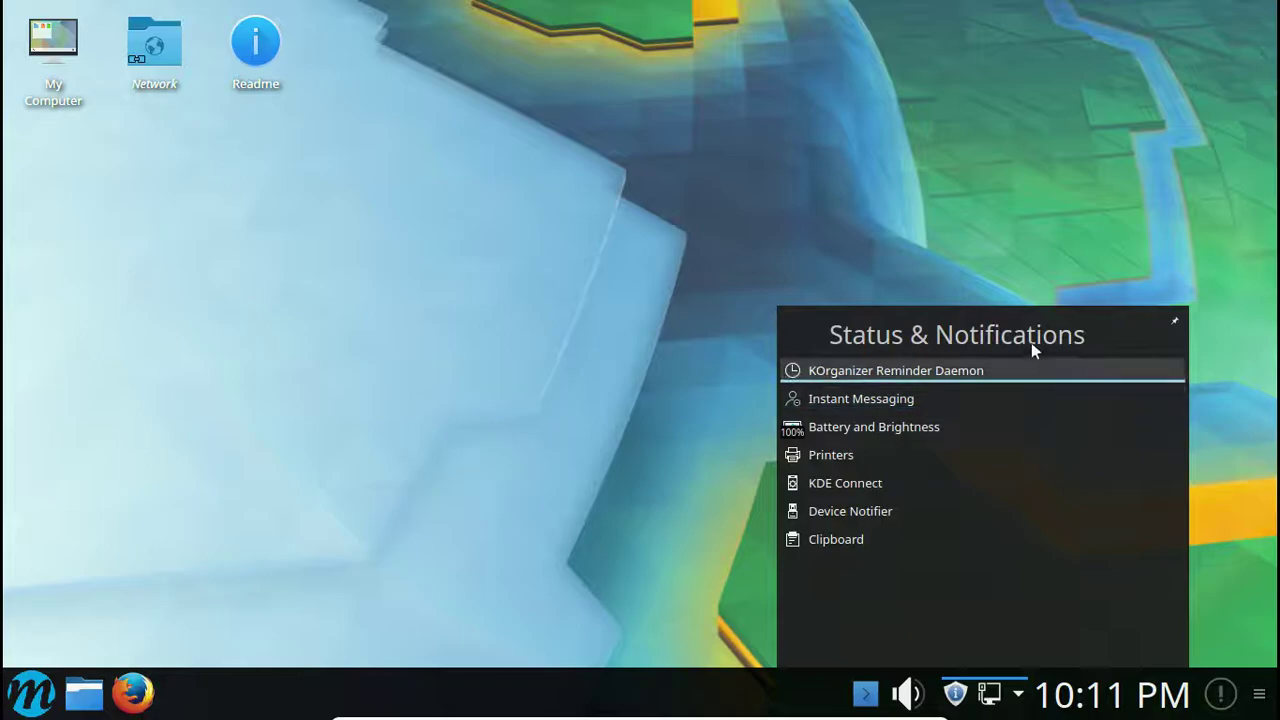
pyautogui.click(1048, 230)
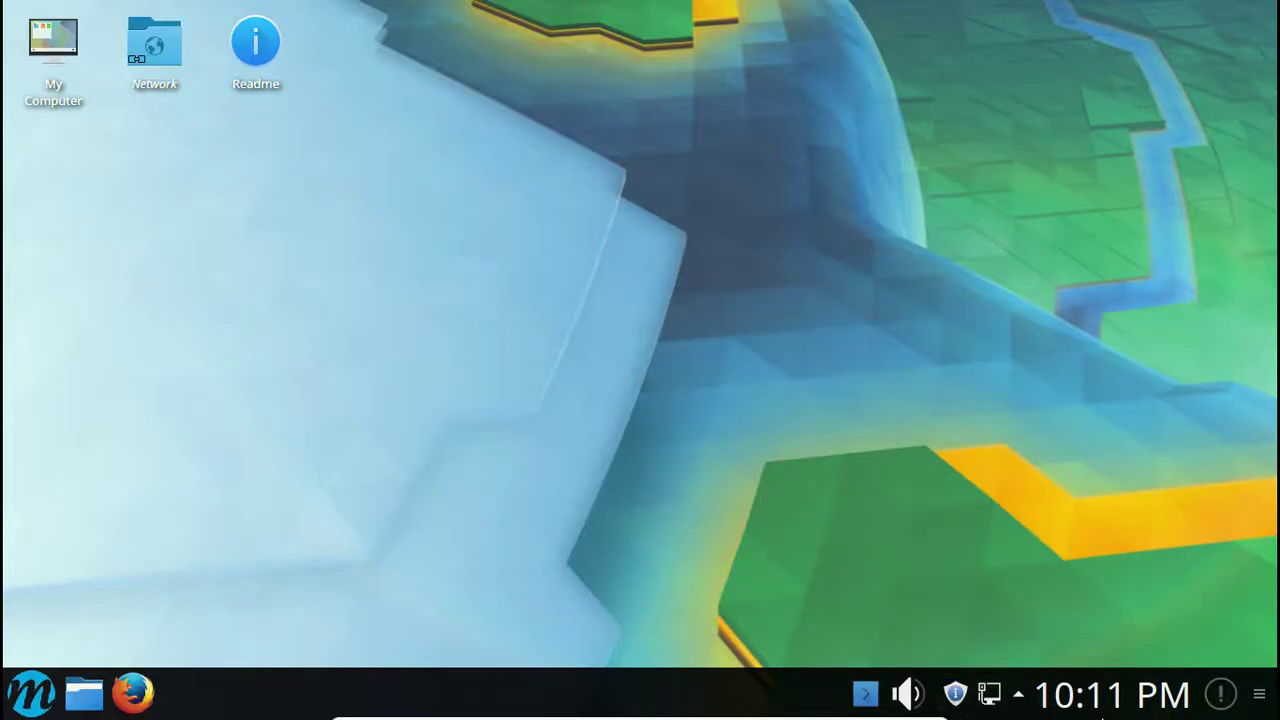
pyautogui.click(1104, 700)
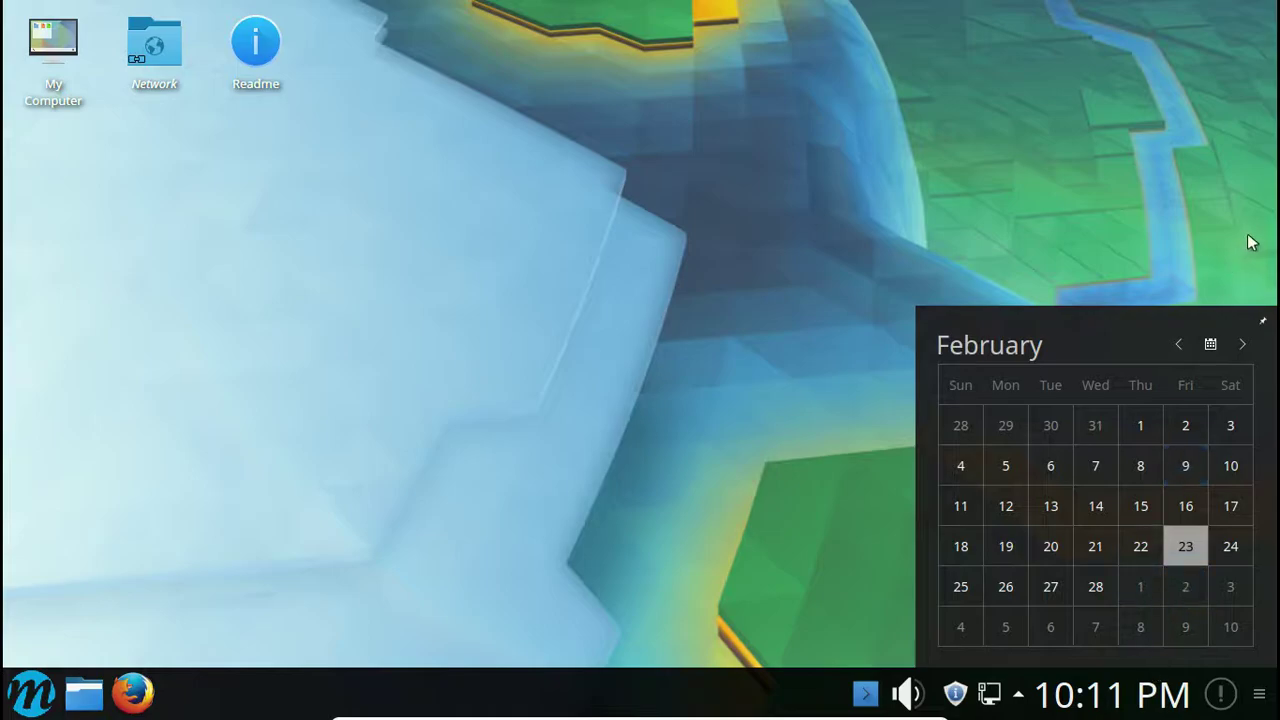
pyautogui.click(1240, 344)
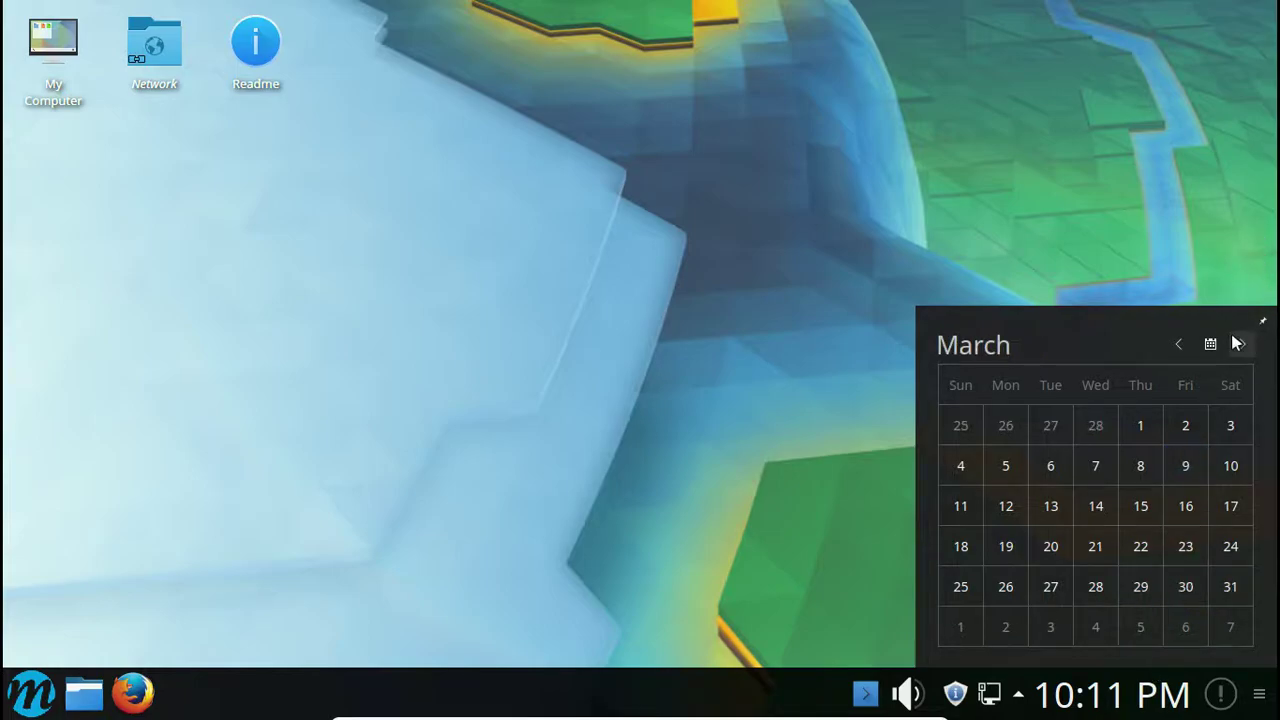
pyautogui.click(1180, 344)
pyautogui.click(1148, 204)
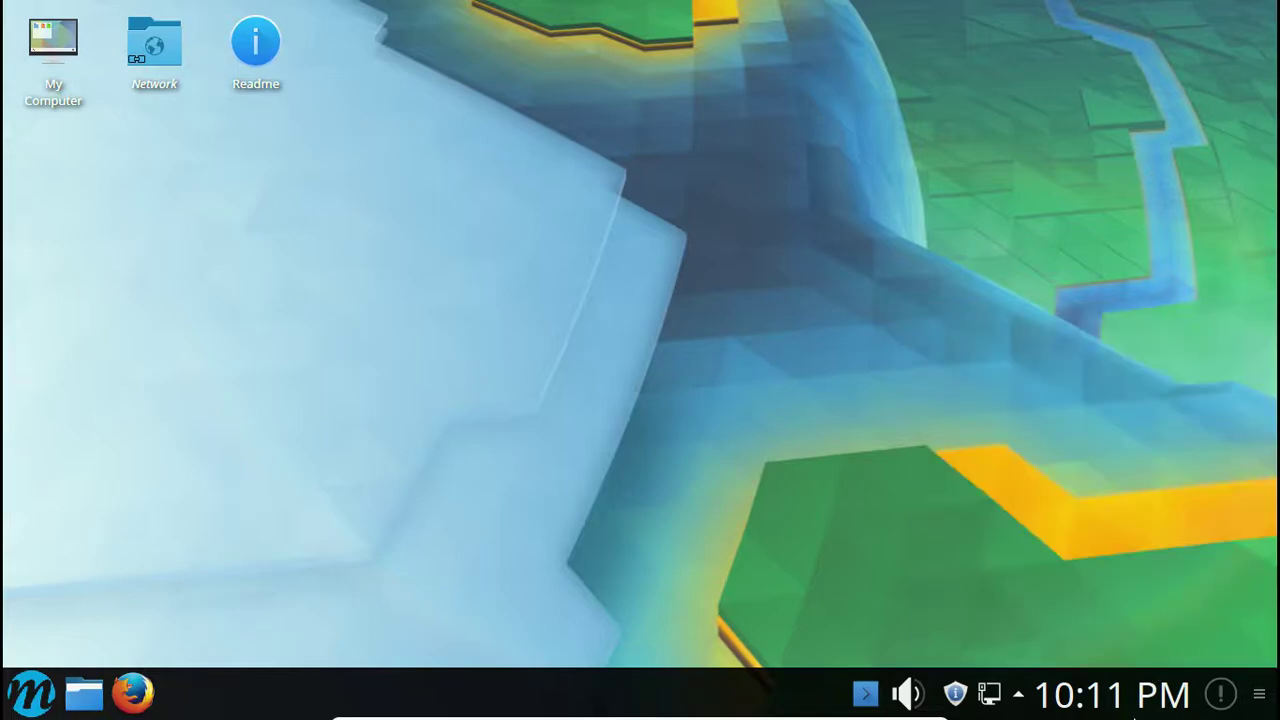
pyautogui.click(1221, 694)
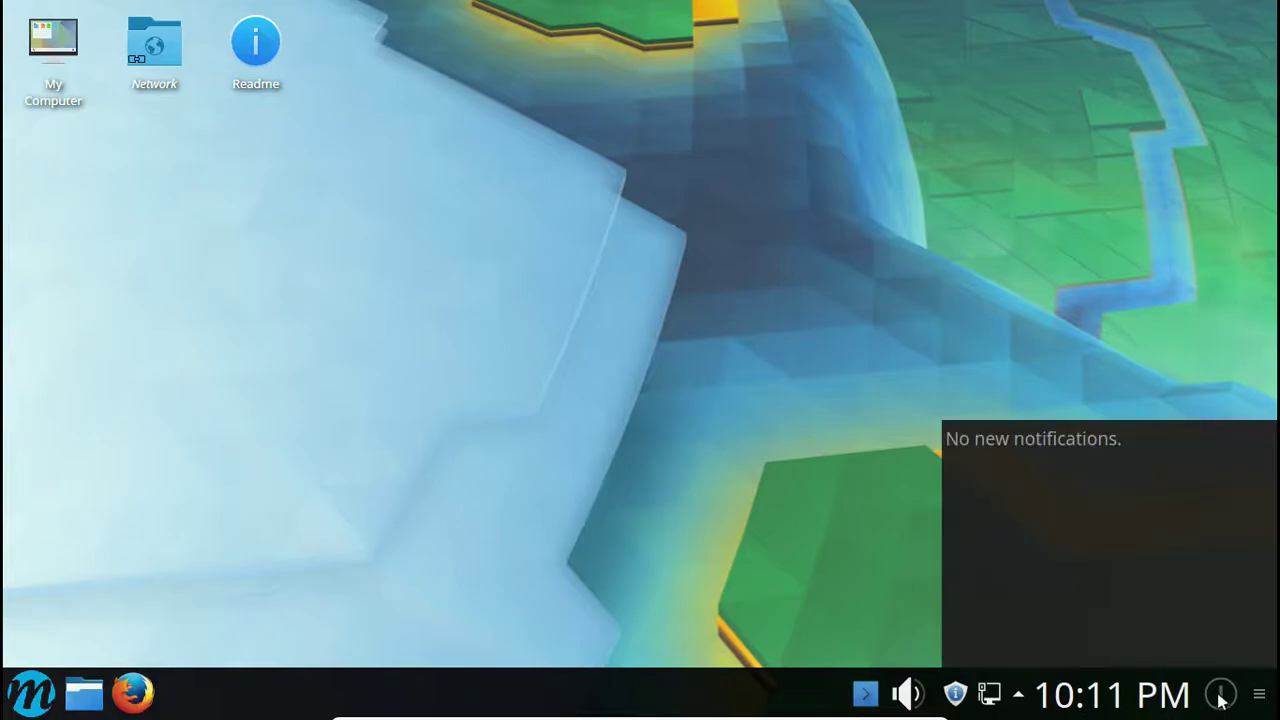
pyautogui.click(1247, 276)
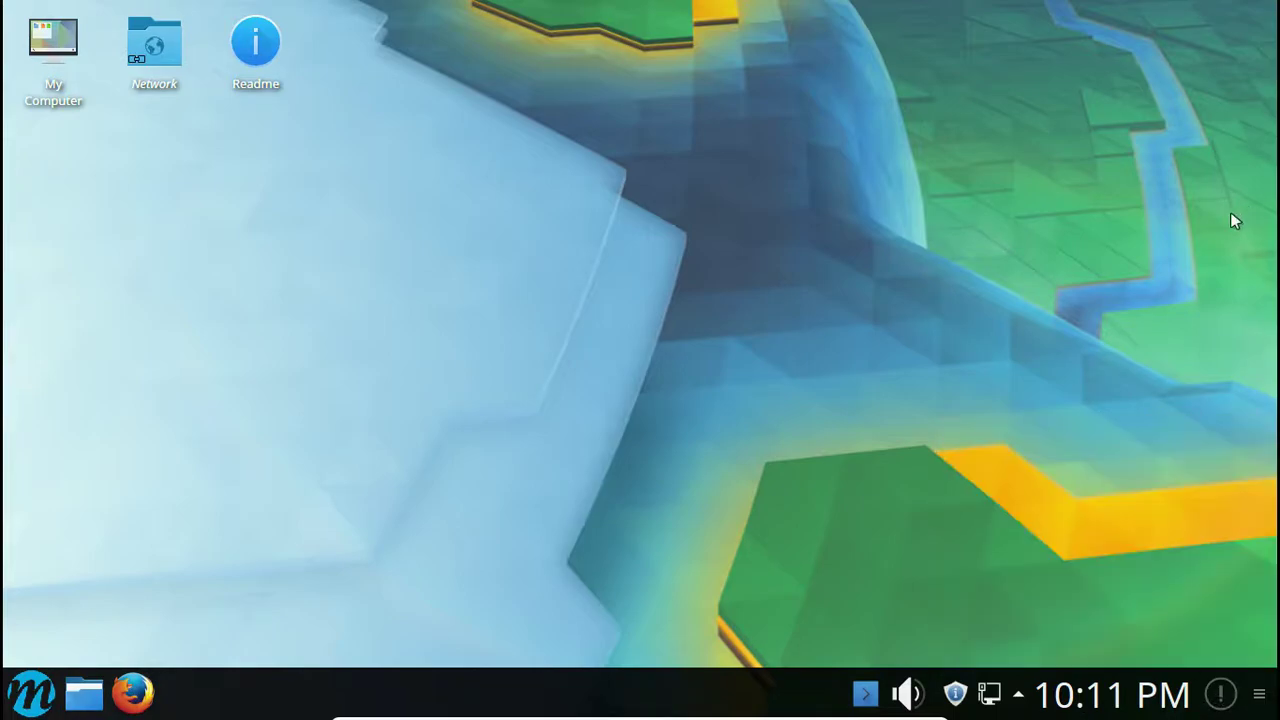
pyautogui.click(1258, 694)
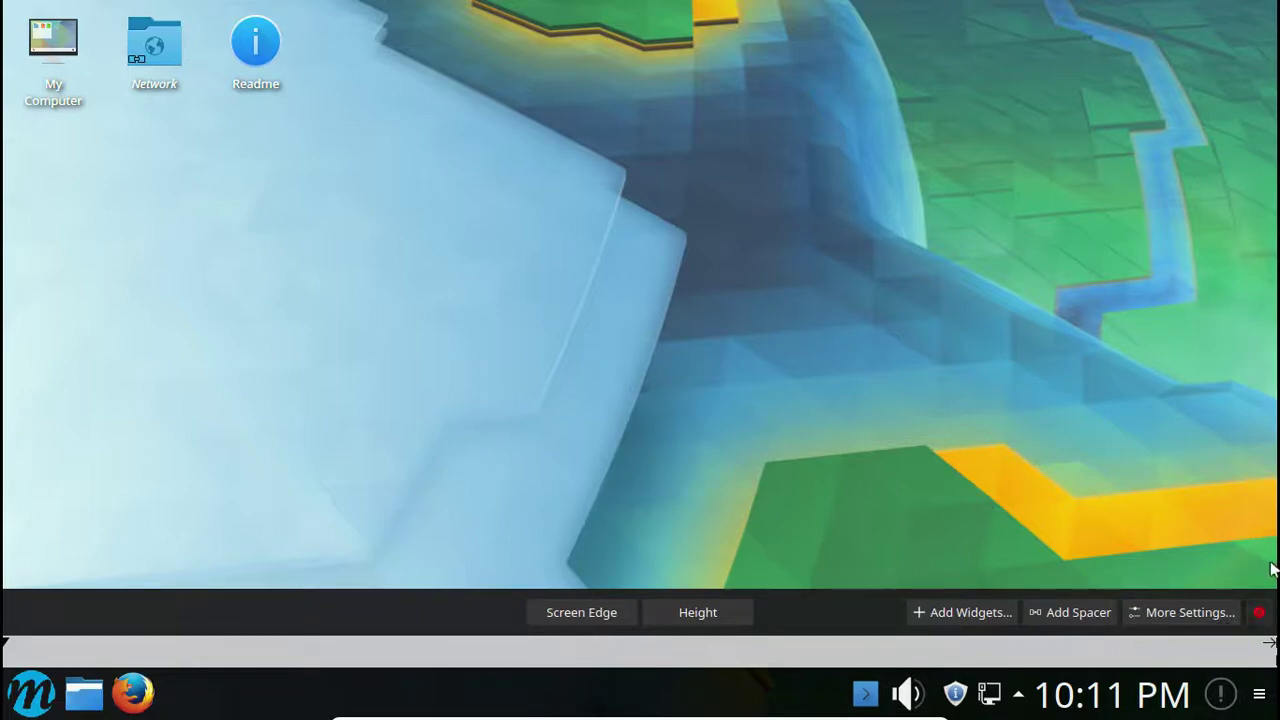
pyautogui.click(1257, 613)
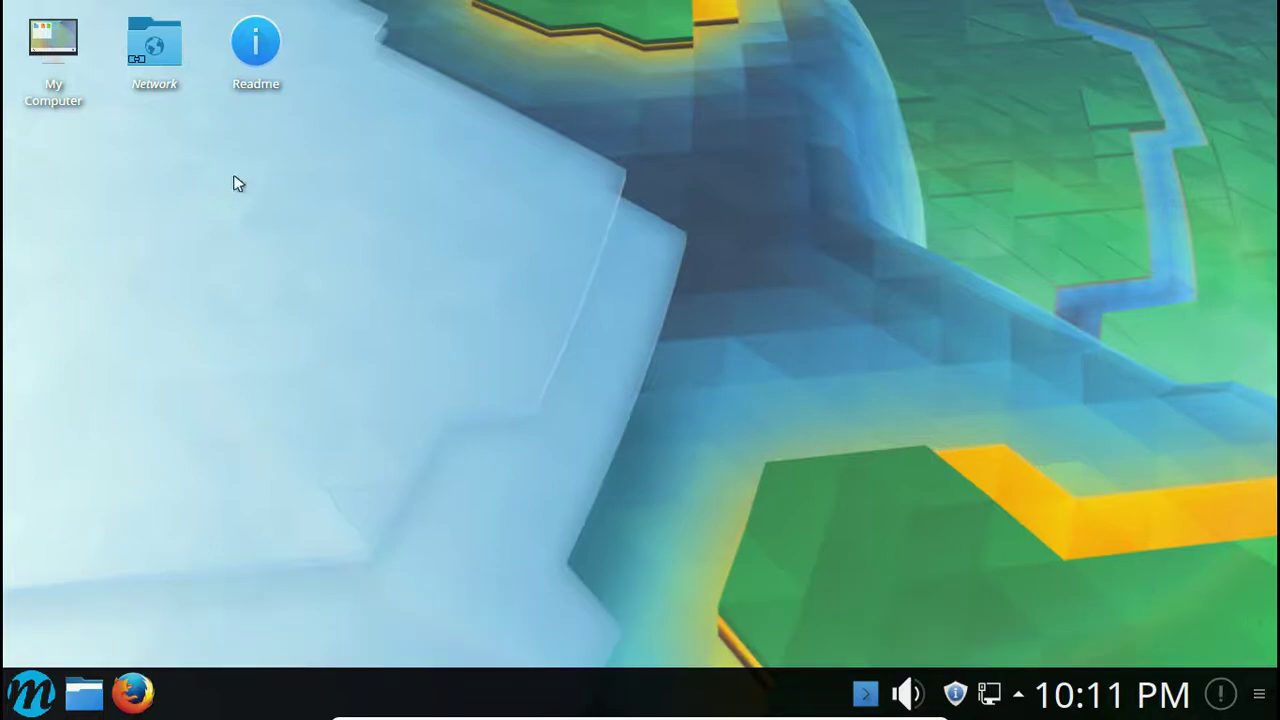
# Open About System maximized and scroll through the Maui 17.06 and Plasma 5.10.2 details.
pyautogui.click(59, 53)
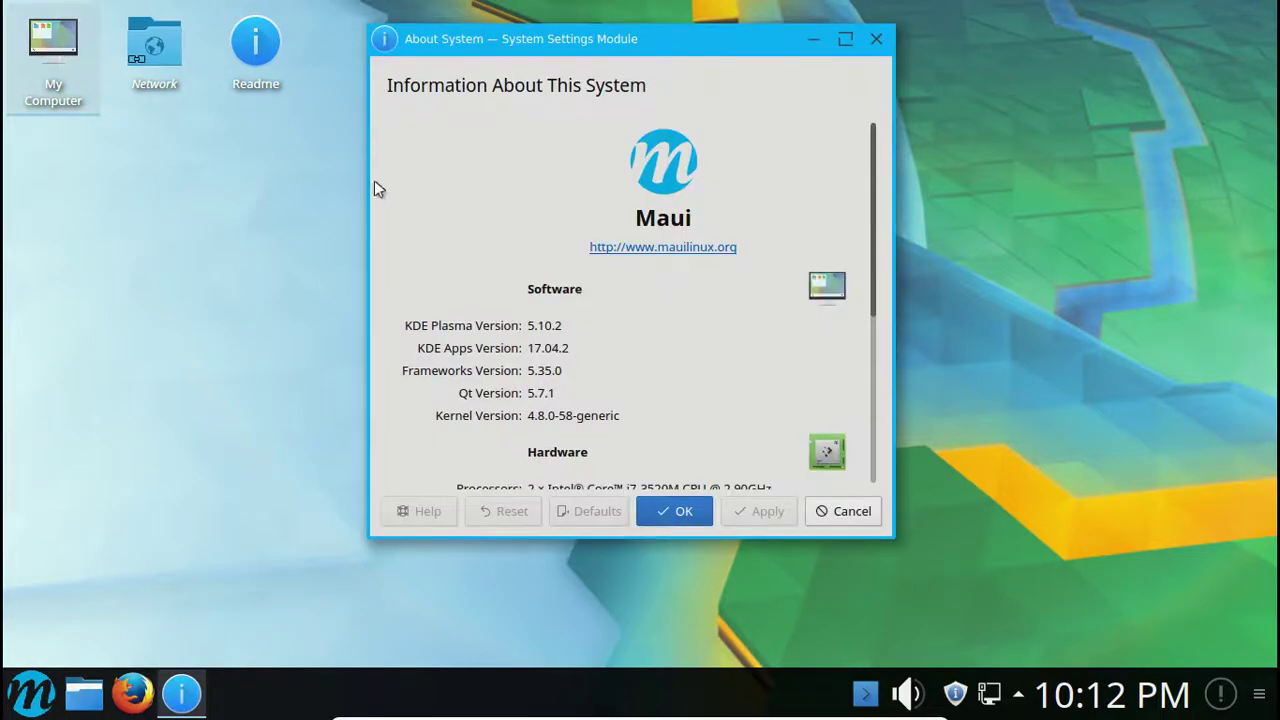
pyautogui.click(845, 39)
pyautogui.scroll(-3, 934, 260)
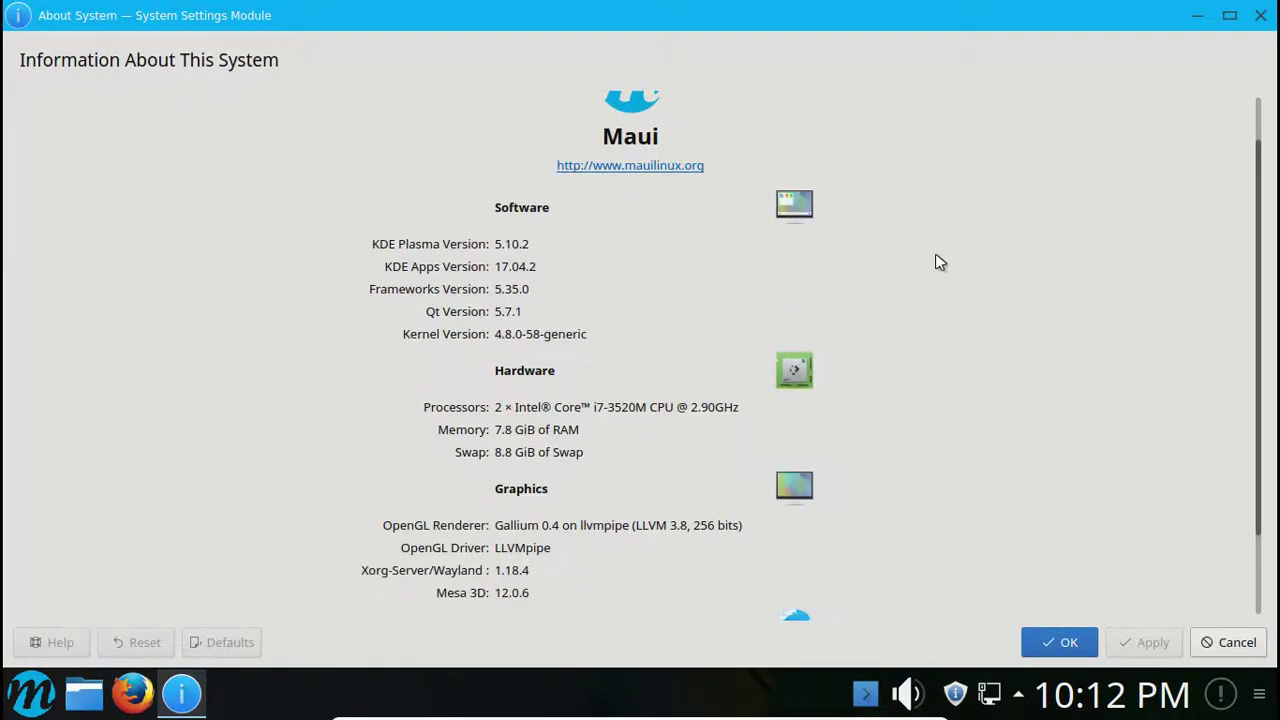
pyautogui.scroll(3, 897, 270)
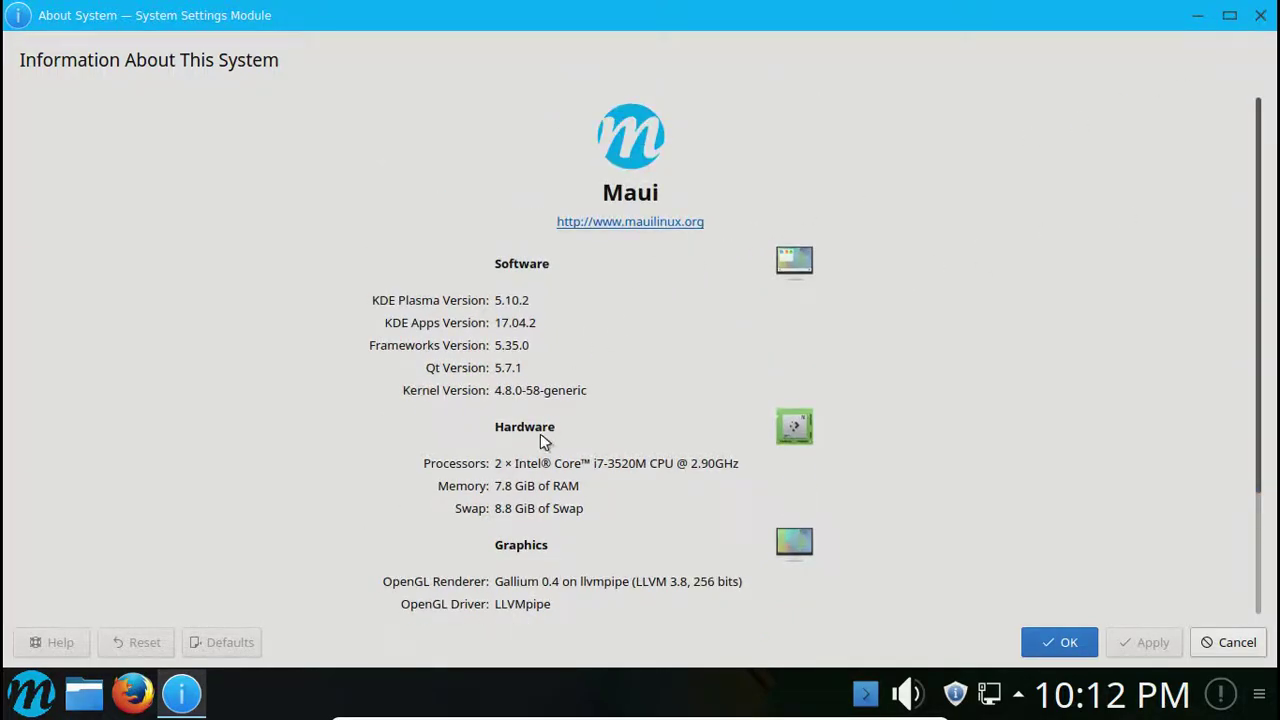
pyautogui.scroll(-2, 543, 437)
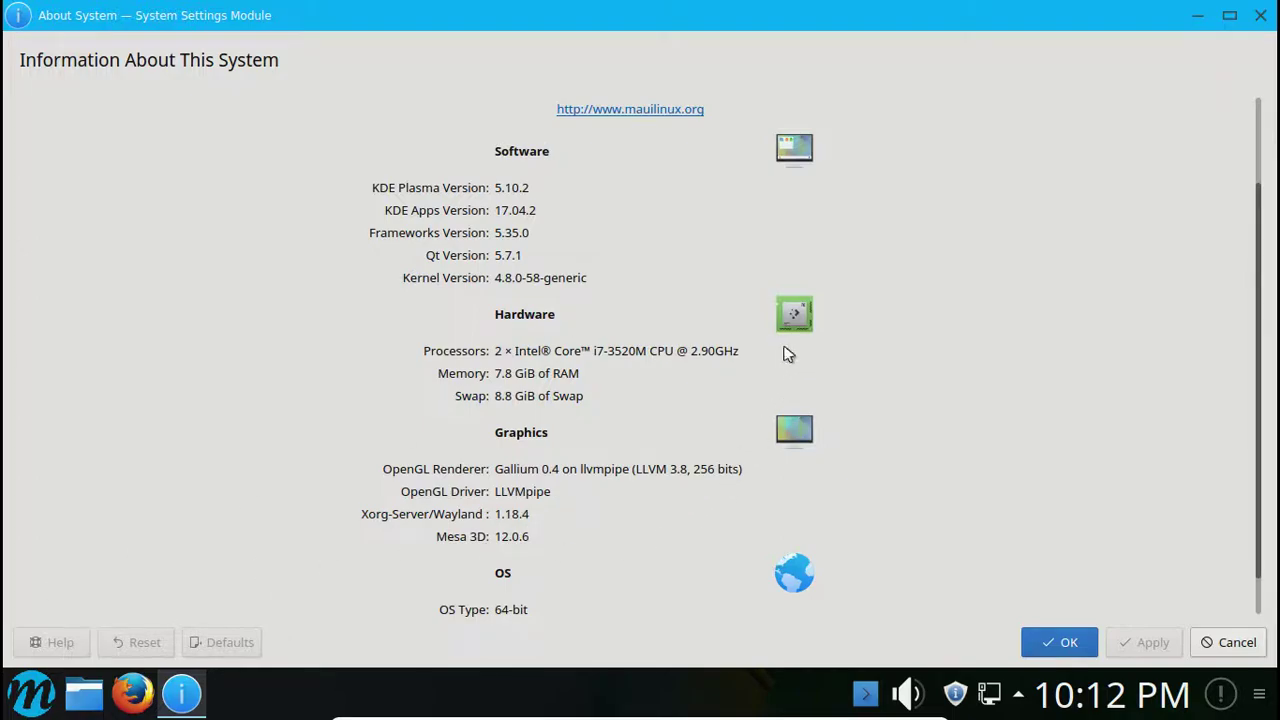
pyautogui.scroll(-1, 737, 368)
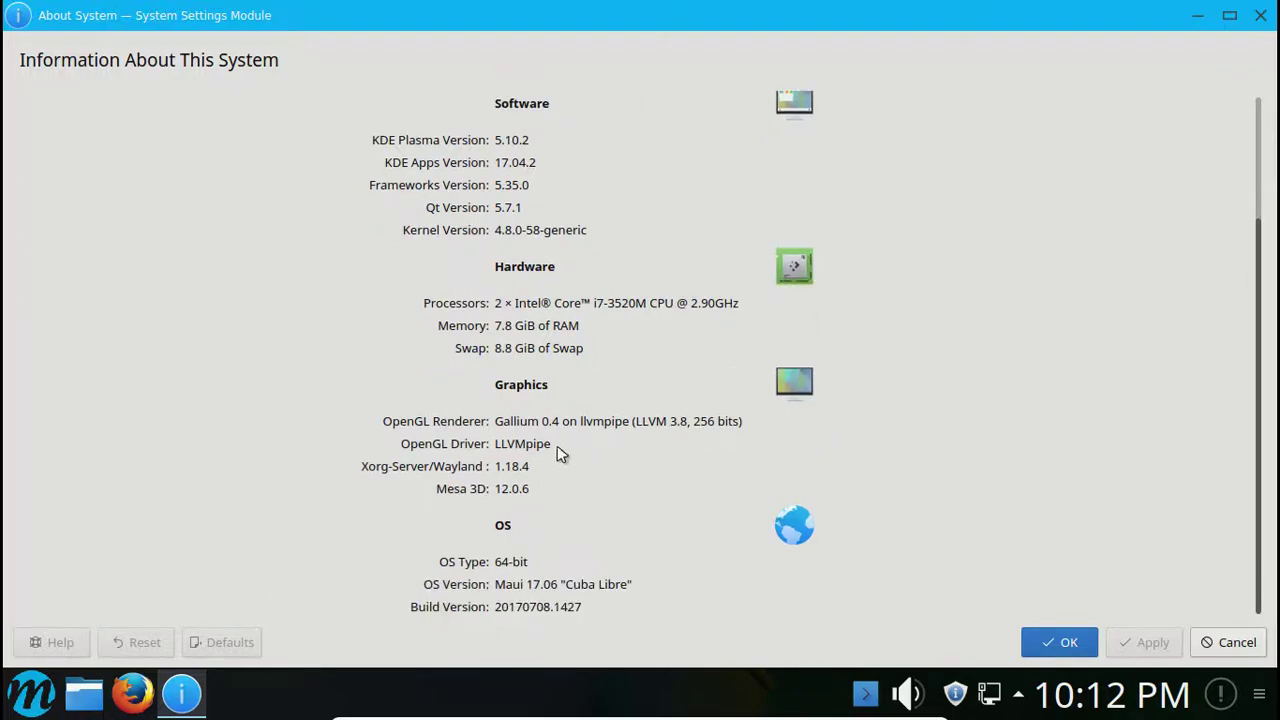
# Close About System, then open the desktop's Network folder and close it.
pyautogui.click(1060, 642)
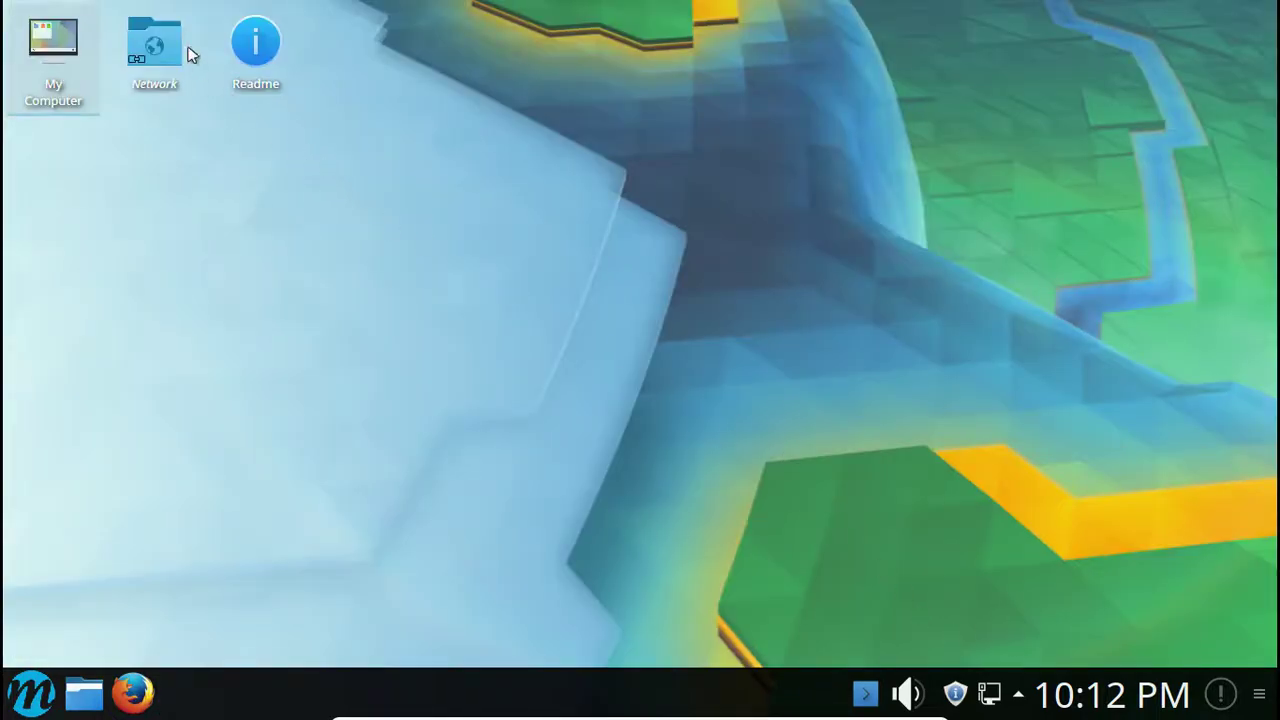
pyautogui.click(136, 46)
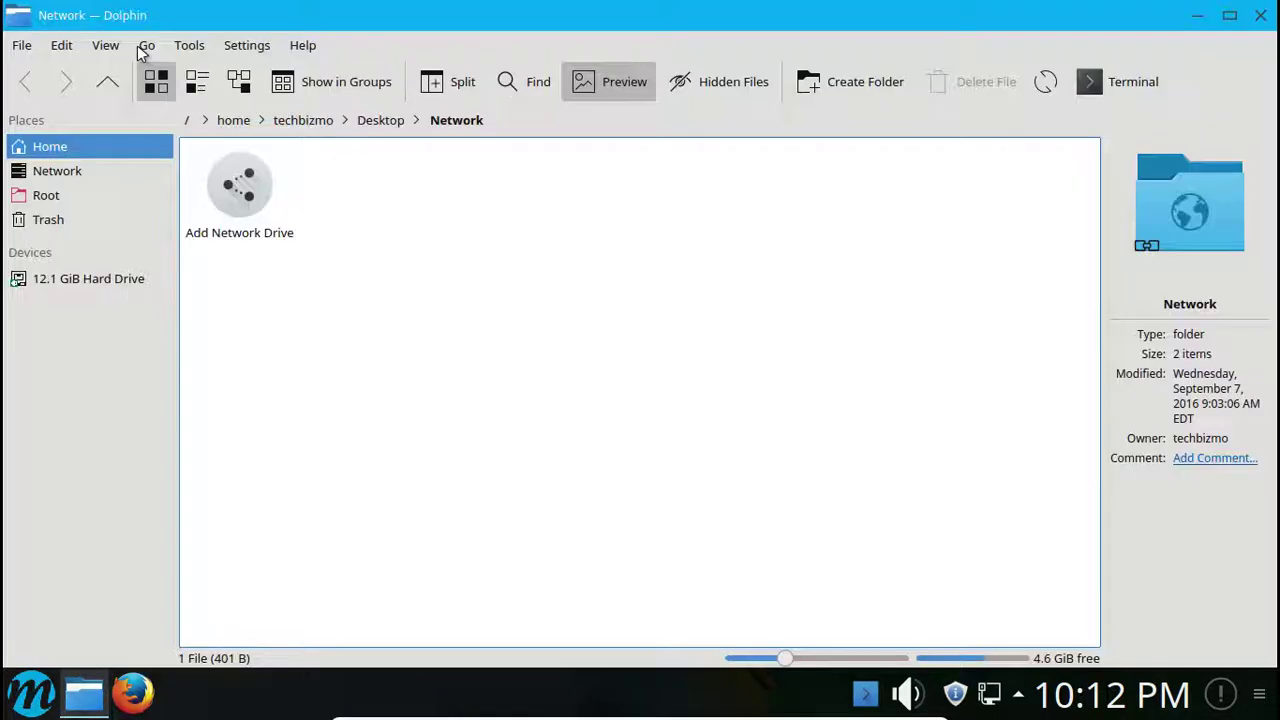
pyautogui.click(1270, 12)
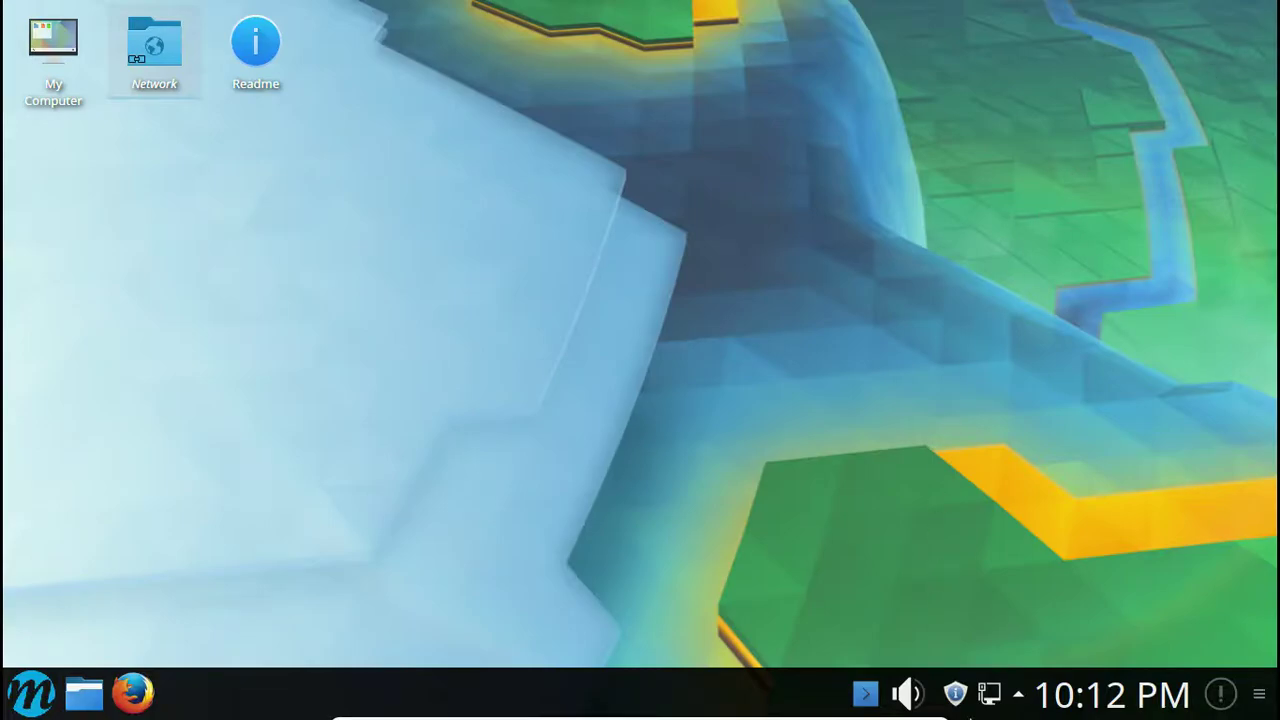
# Drop down the terminal, then browse the launcher categories and close the launcher.
pyautogui.click(868, 695)
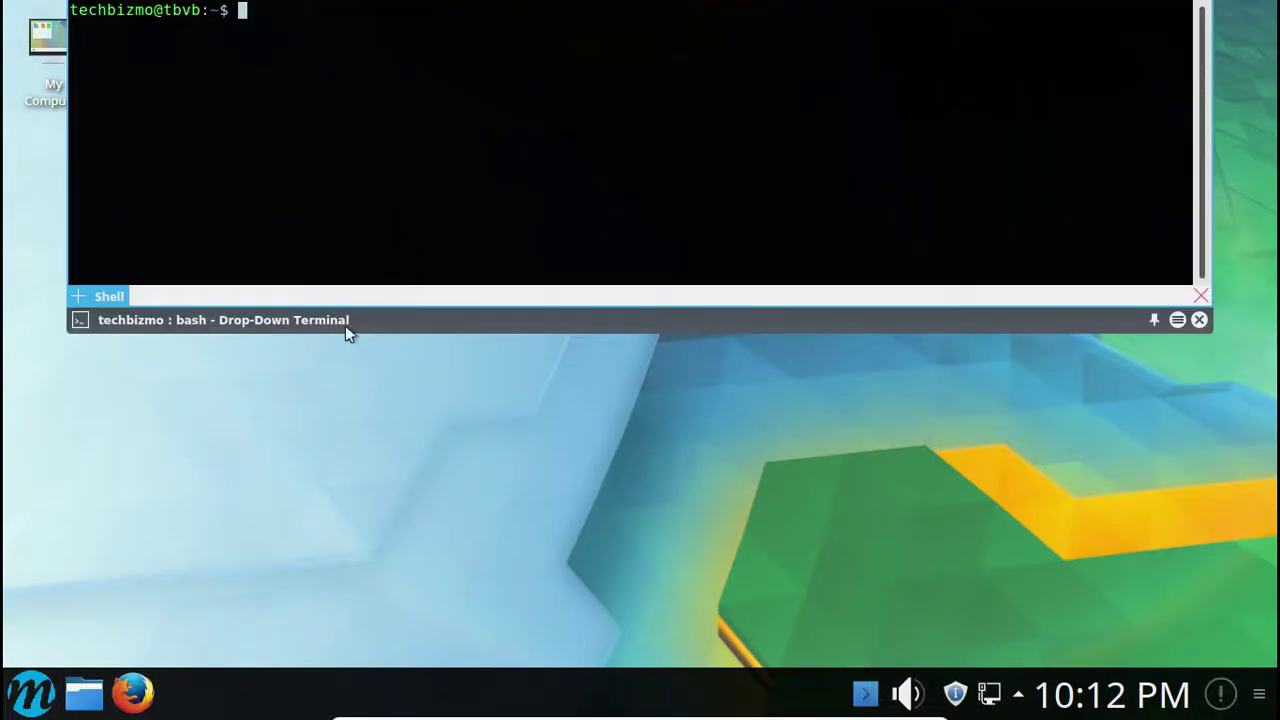
pyautogui.click(27, 693)
pyautogui.moveTo(1003, 374)
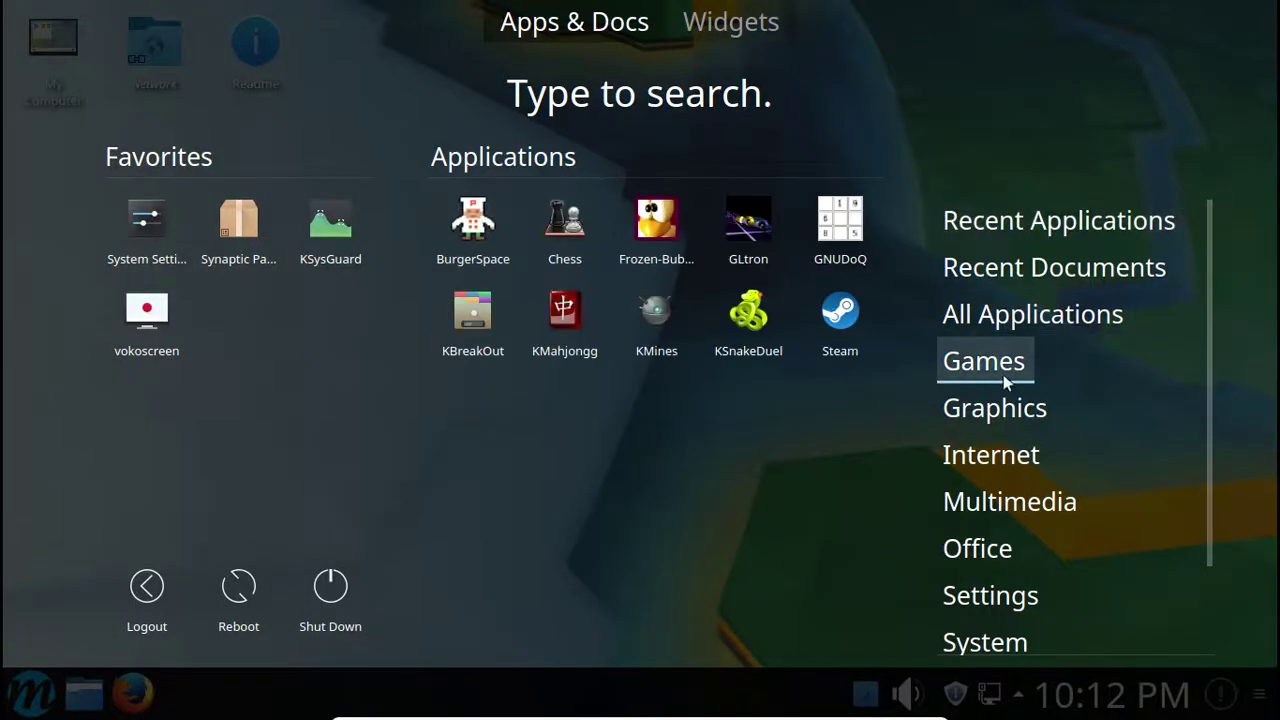
pyautogui.moveTo(968, 446)
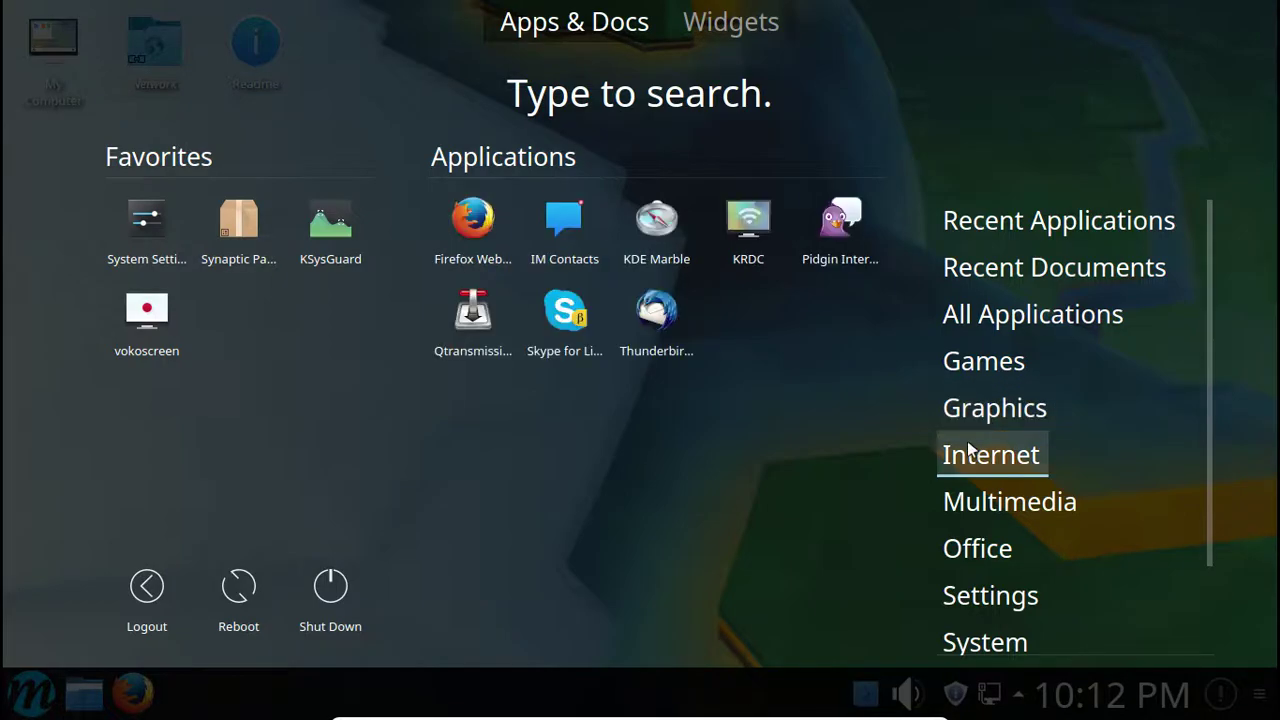
pyautogui.moveTo(968, 503)
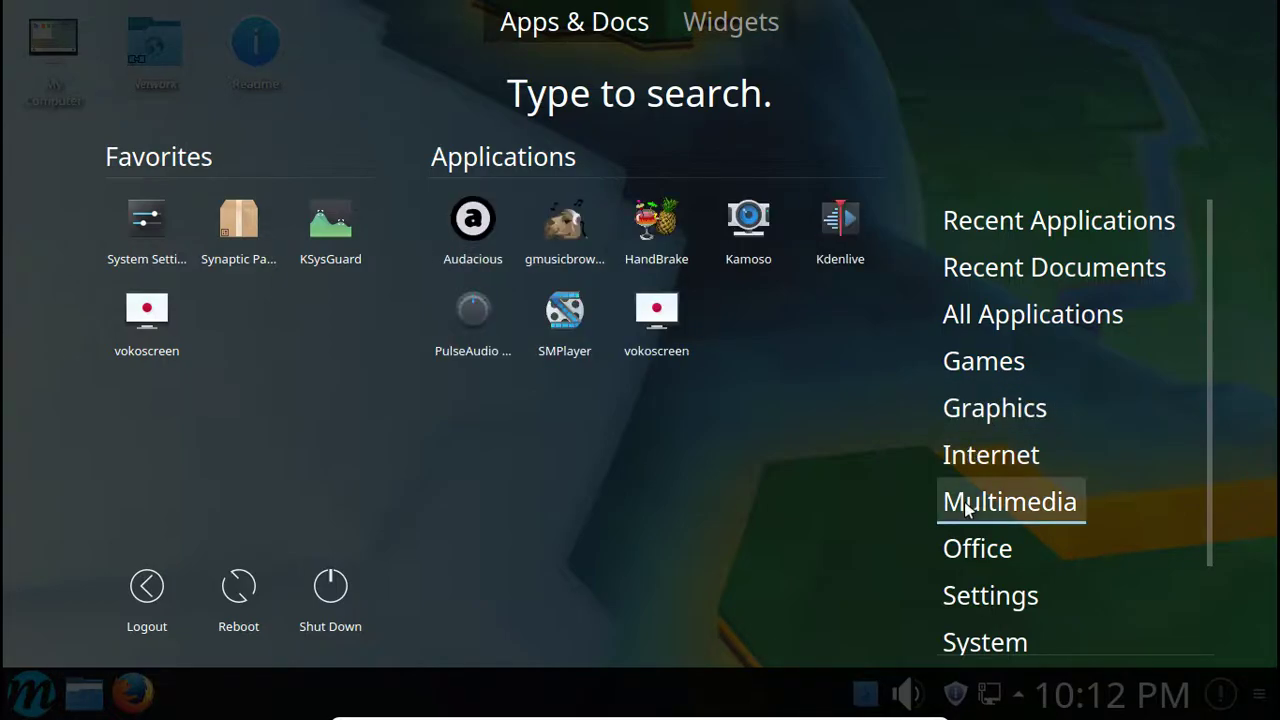
pyautogui.click(611, 480)
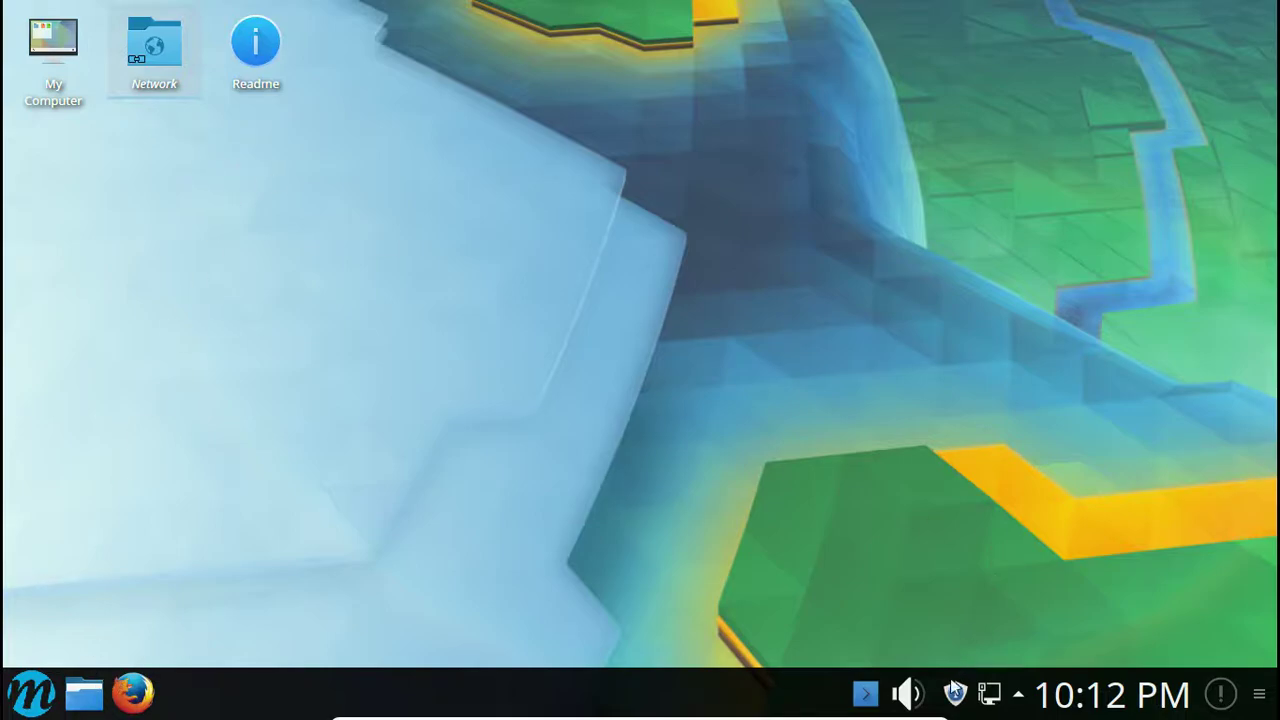
# Run sudo apt install kdenlive in Yakuake and submit the account password.
pyautogui.click(866, 693)
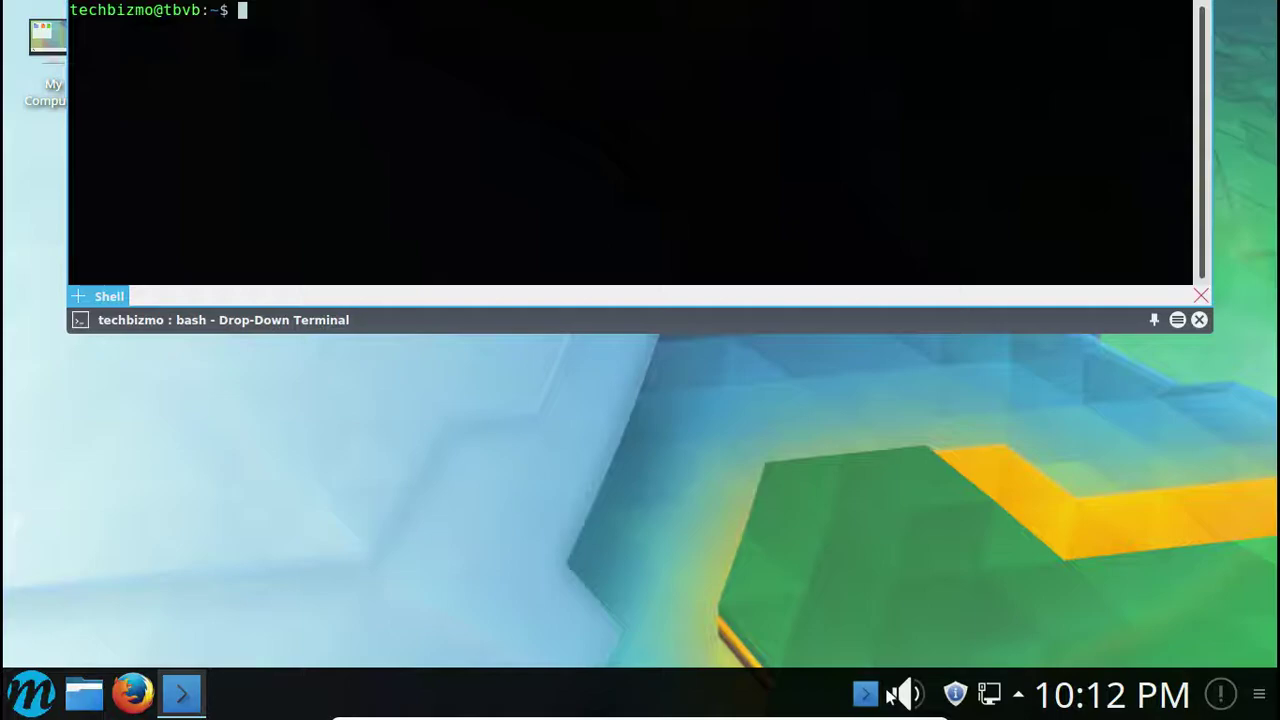
pyautogui.write('sudo')
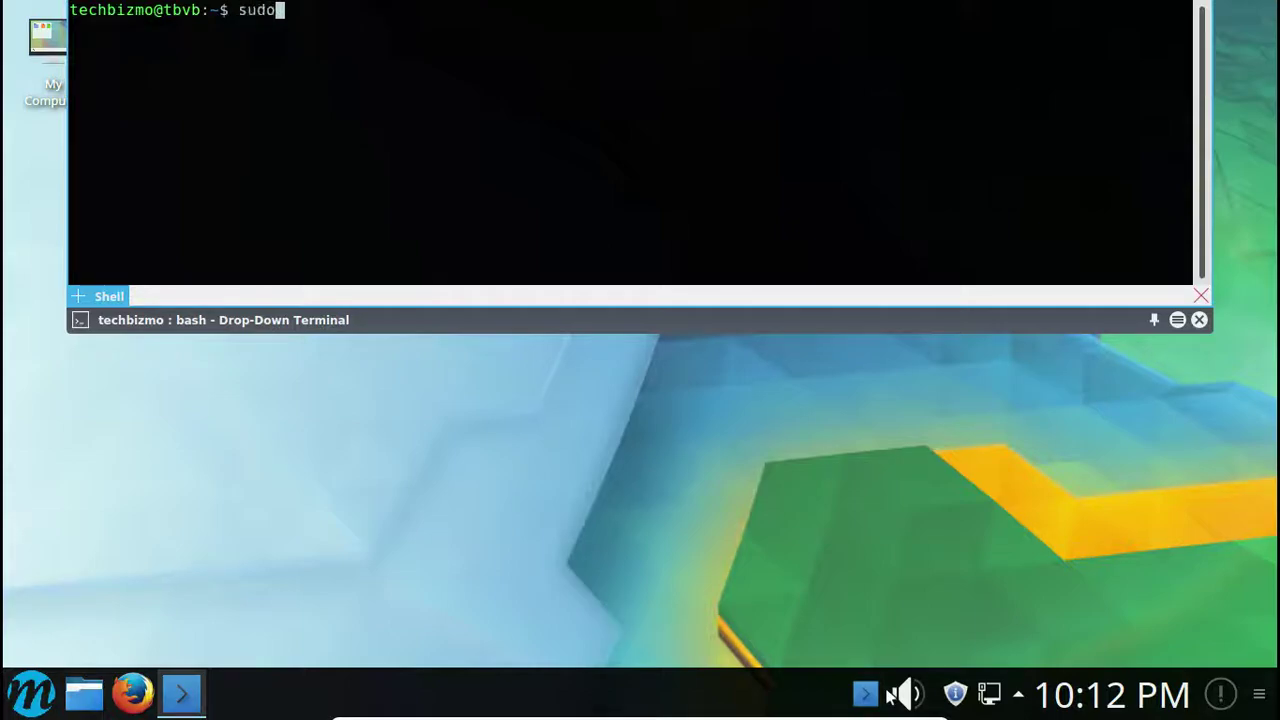
pyautogui.write(' apt install')
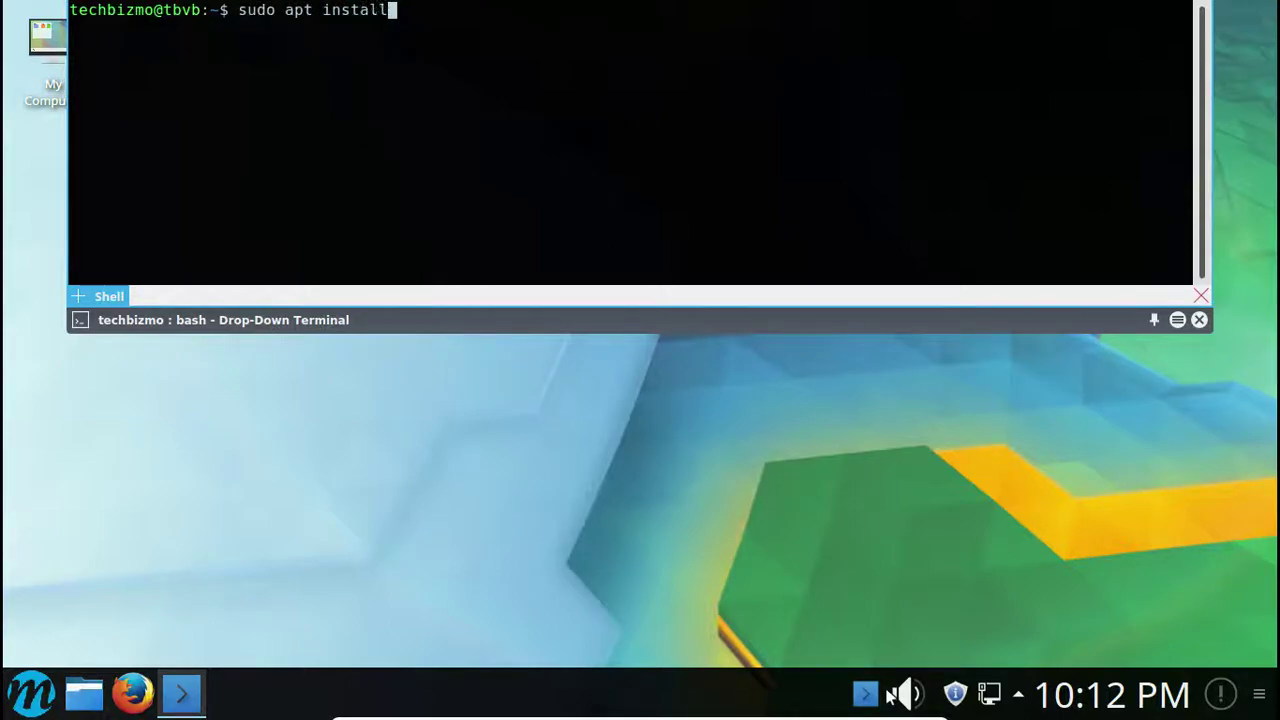
pyautogui.write(' kdenlive')
pyautogui.press('Return')
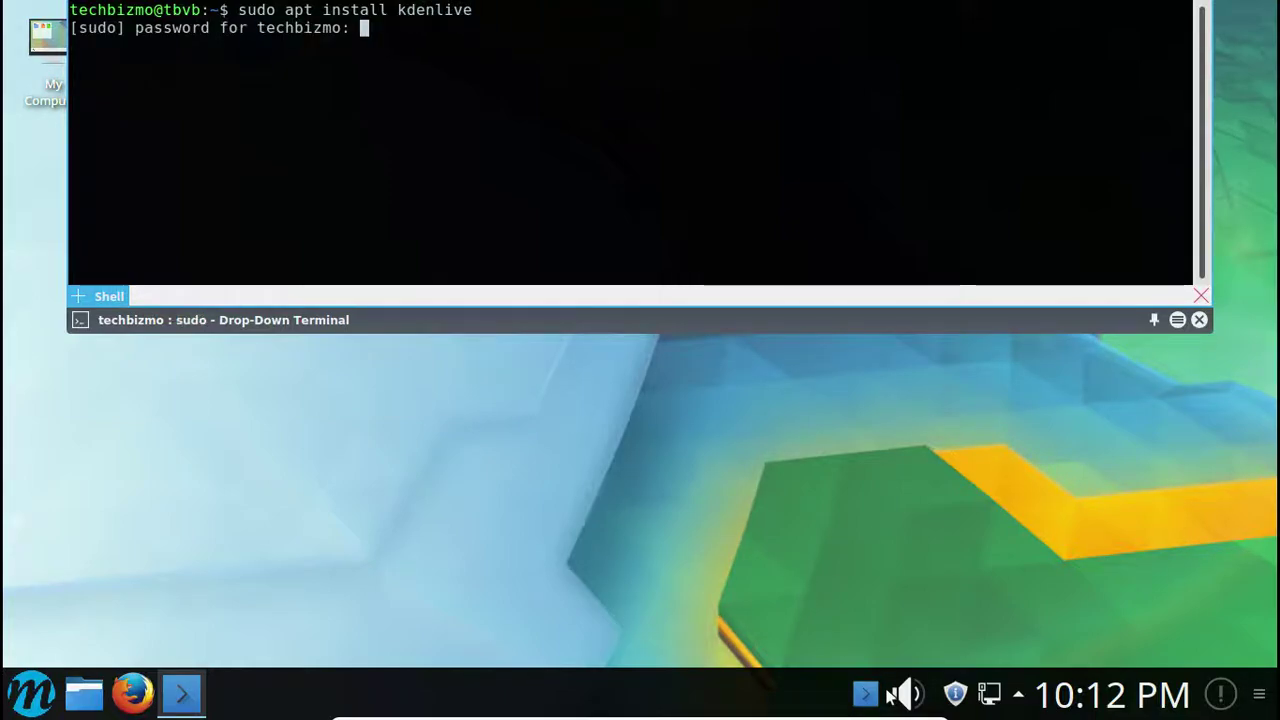
pyautogui.press('Return')
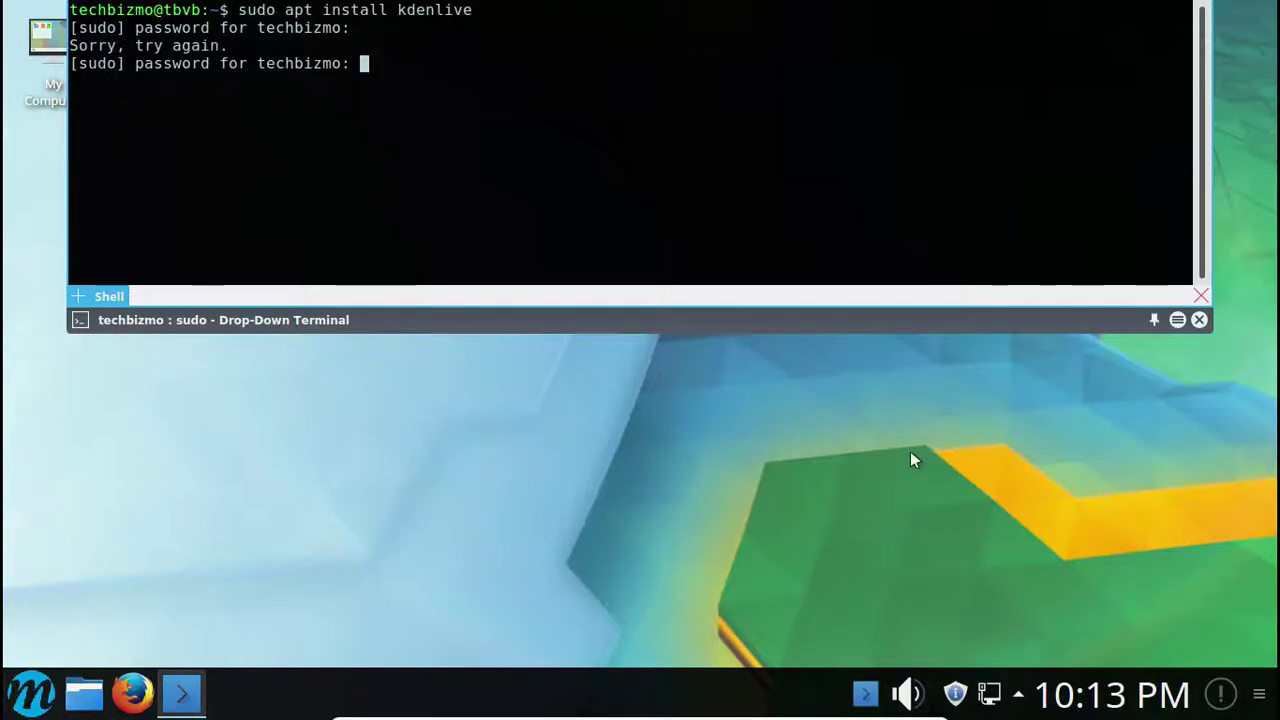
pyautogui.press('Return')
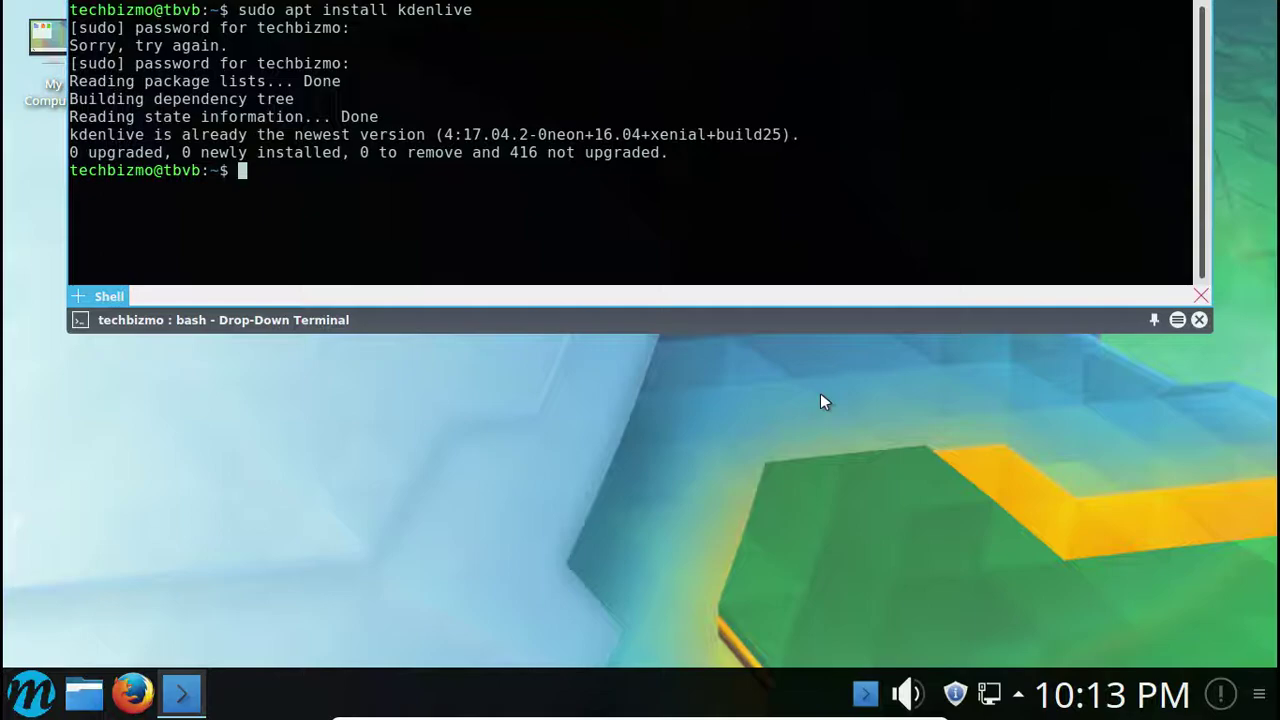
# Run sudo apt upgrade and confirm Y to start downloading the 416 package updates.
pyautogui.write('sudo apt upgrade')
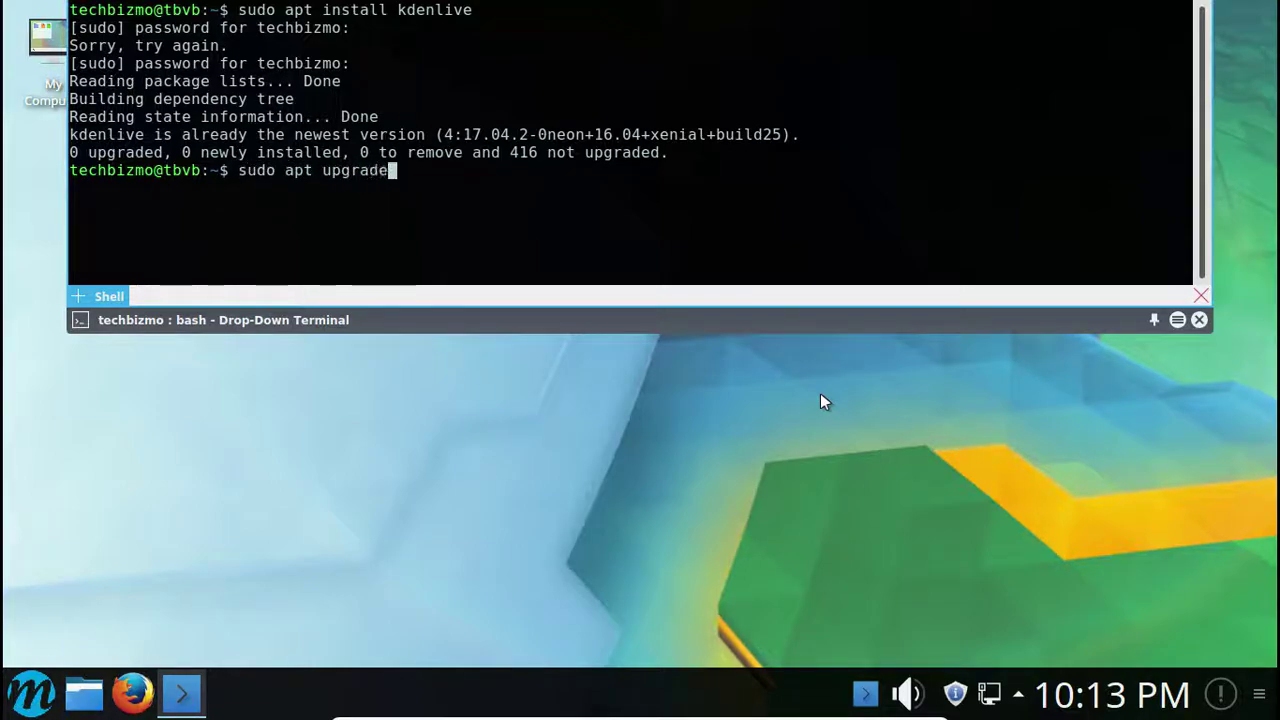
pyautogui.press('Return')
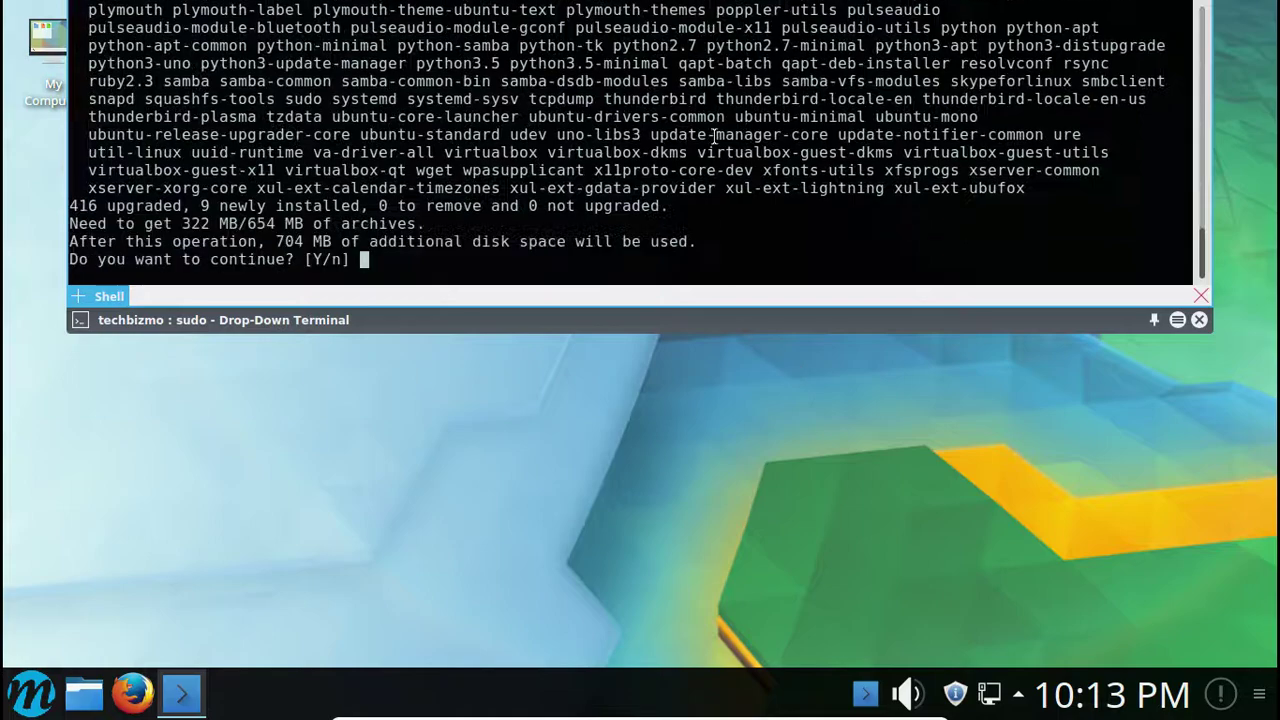
pyautogui.press('Return')
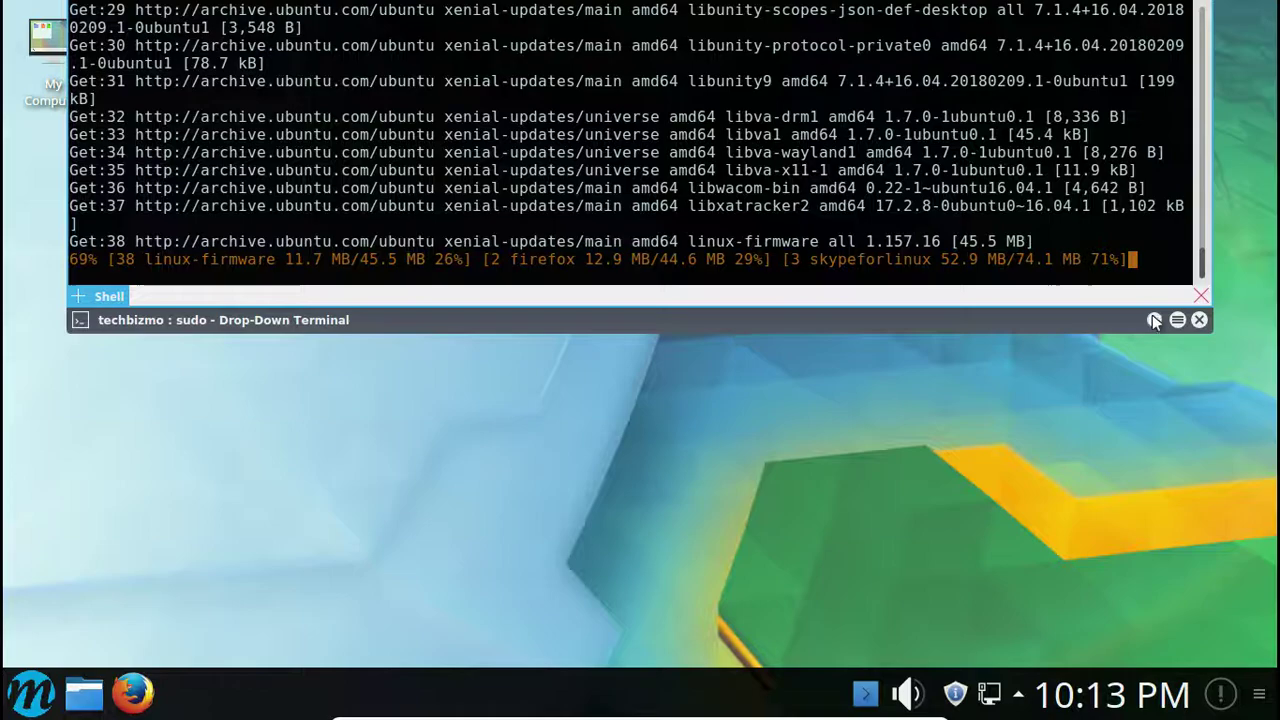
pyautogui.moveTo(355, 8); pyautogui.dragTo(257, 81)
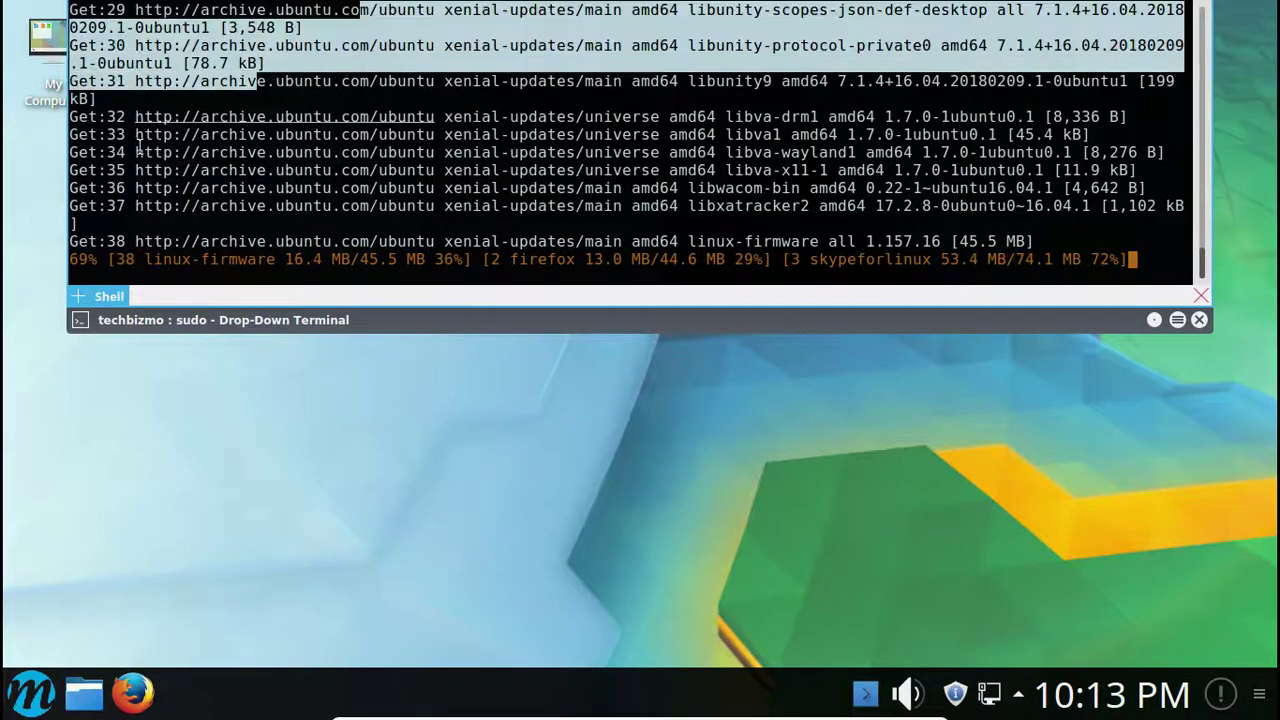
pyautogui.click(28, 690)
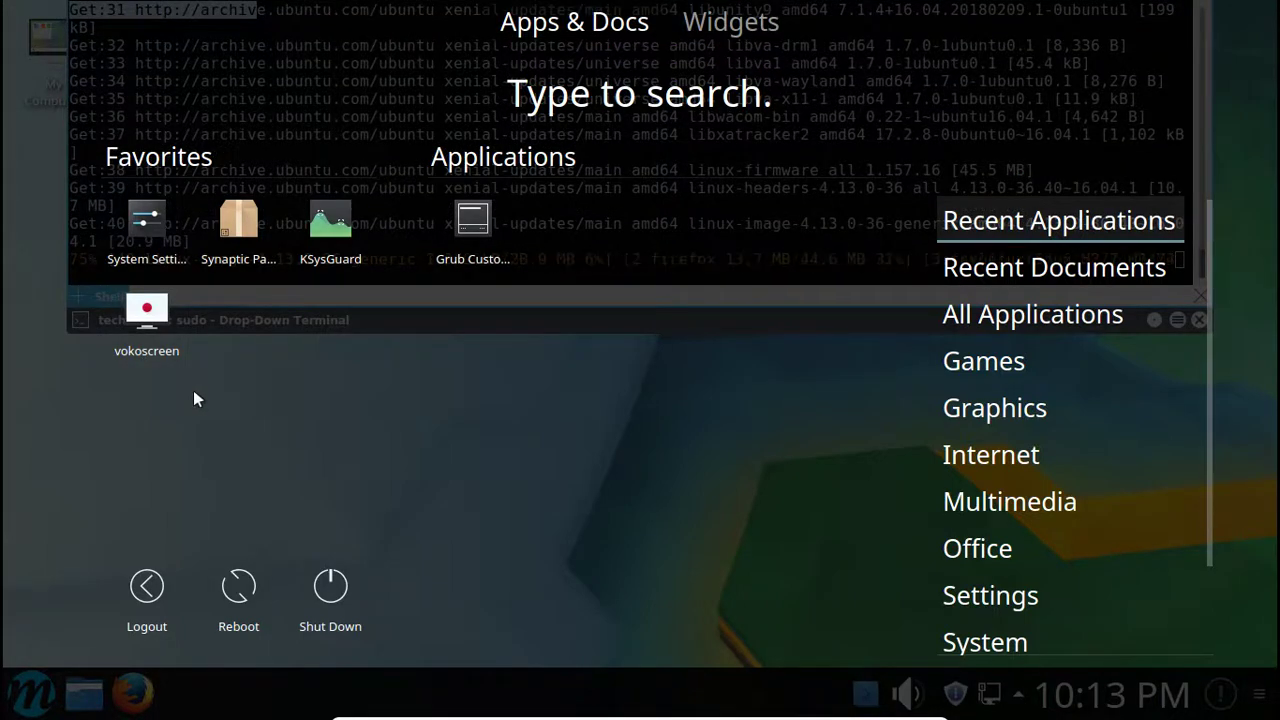
# Try opening Synaptic with the password and dismiss the package-manager-already-running error.
pyautogui.click(256, 261)
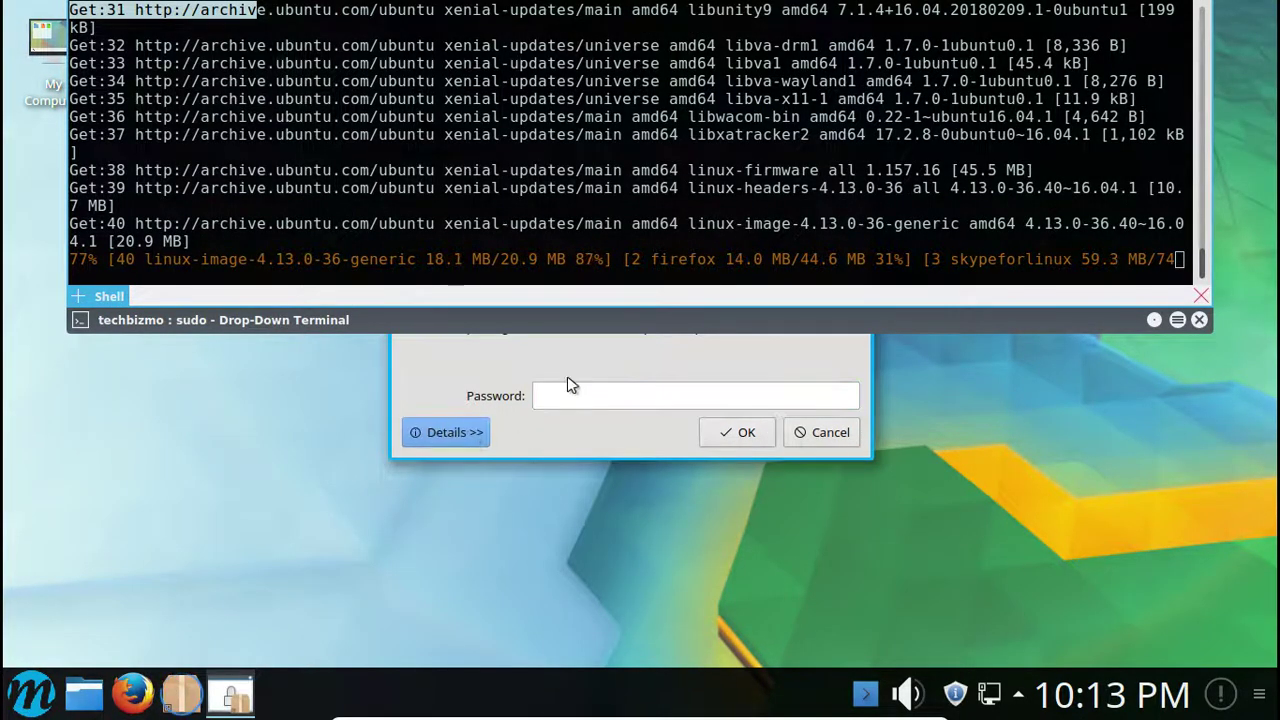
pyautogui.write('••••••••••')
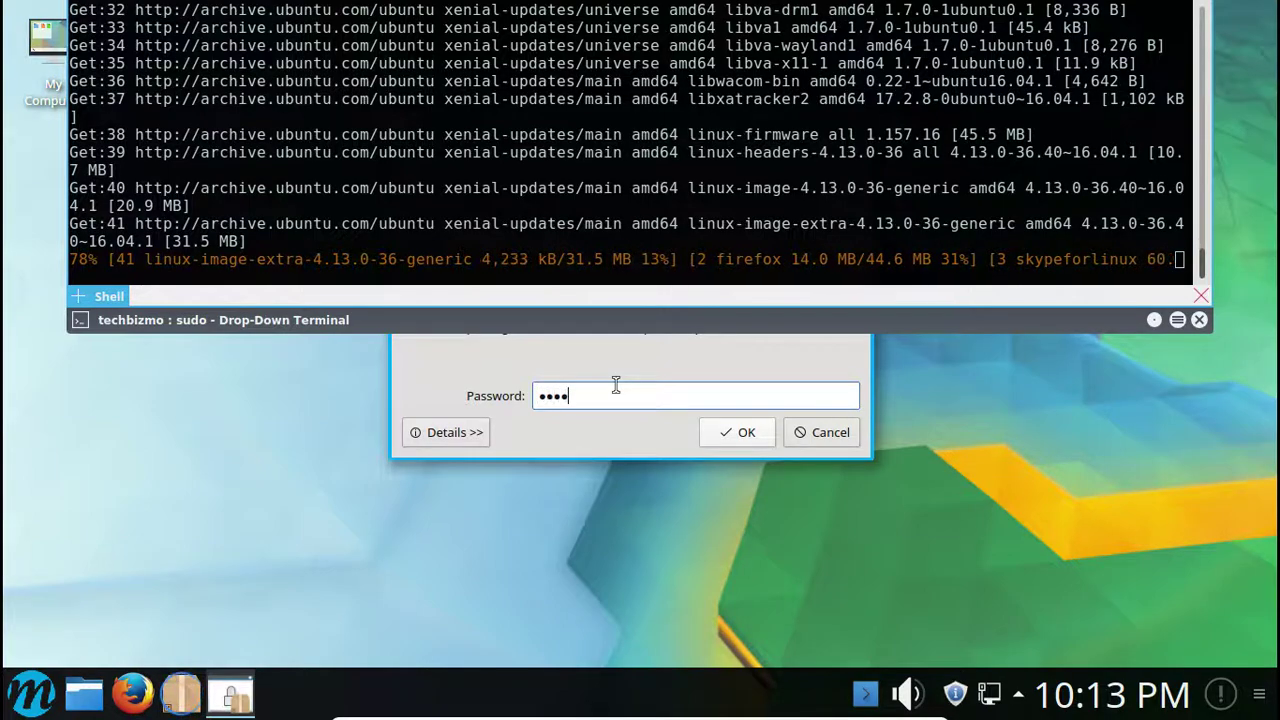
pyautogui.press('Return')
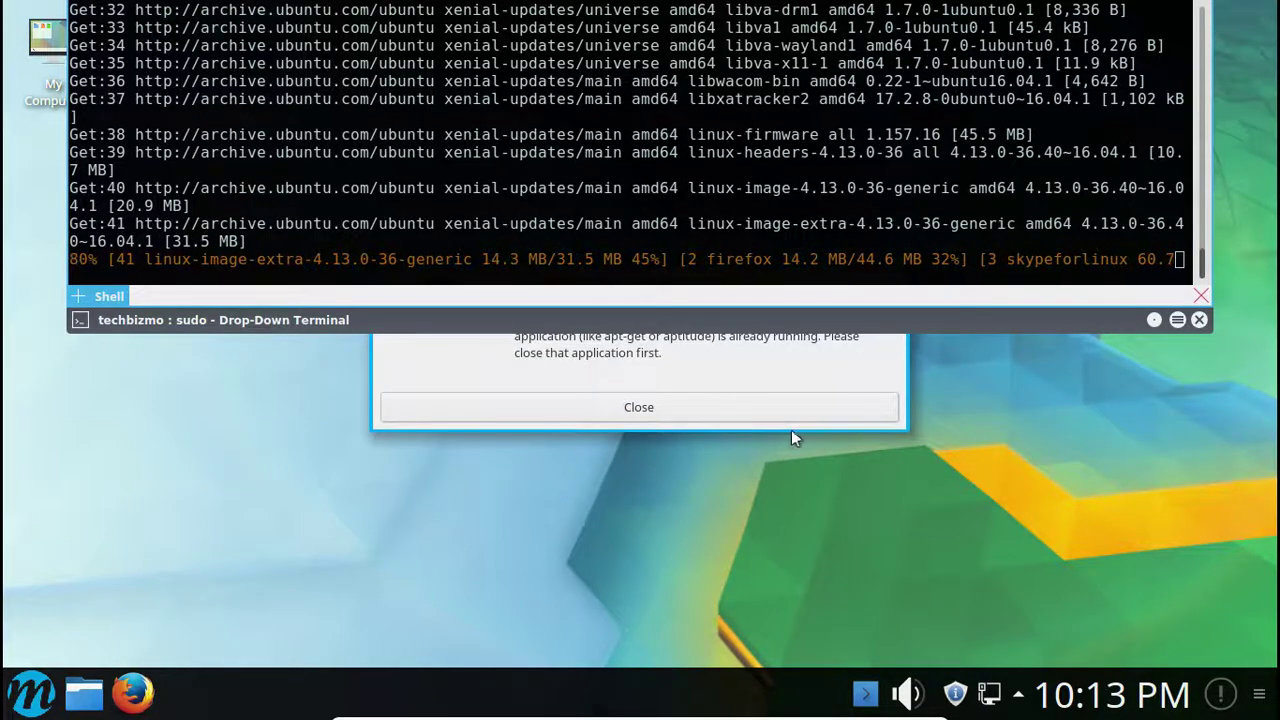
pyautogui.click(654, 408)
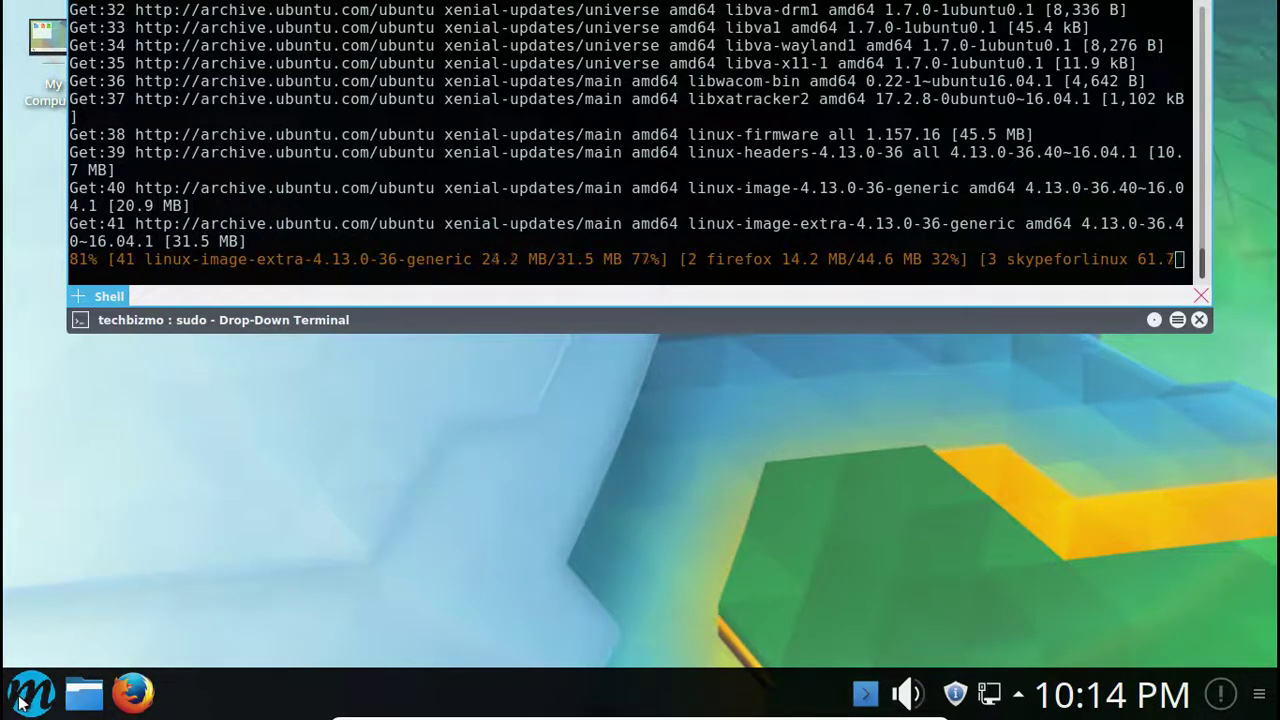
# Start vokoscreen from the launcher favourites, then exit it from its tray icon.
pyautogui.click(30, 695)
pyautogui.click(138, 322)
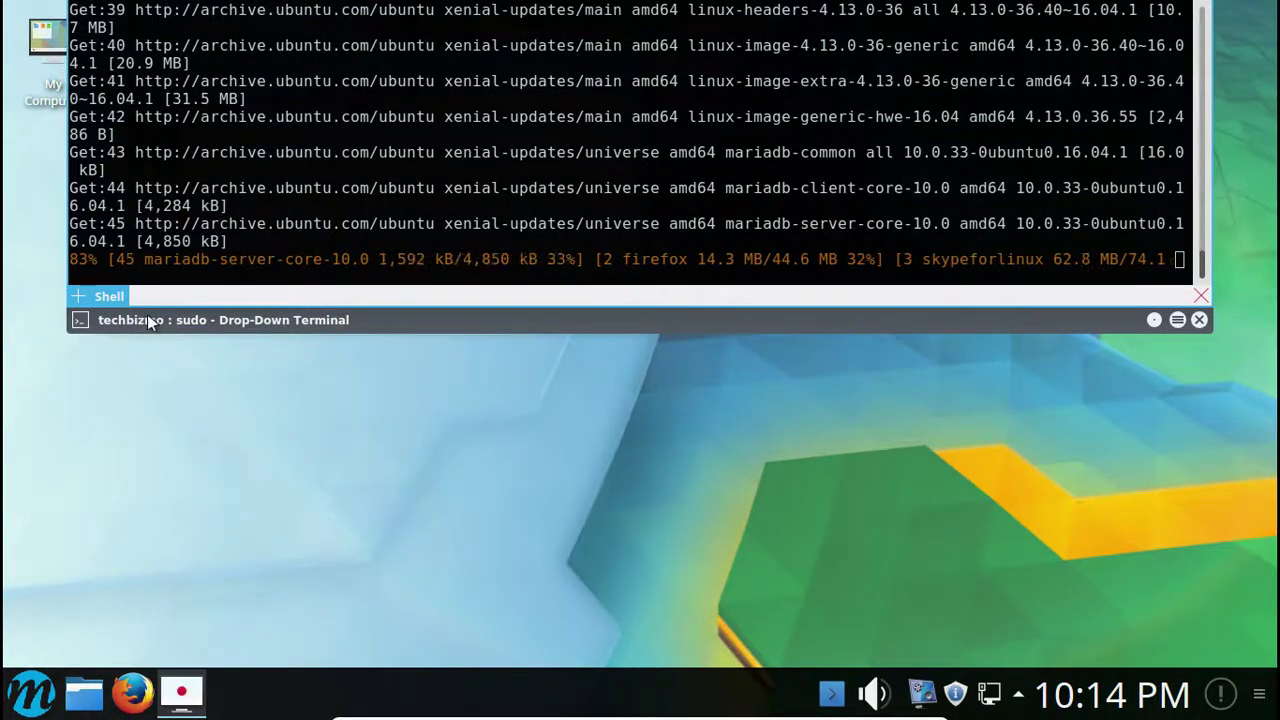
pyautogui.rightClick(922, 690)
pyautogui.click(940, 665)
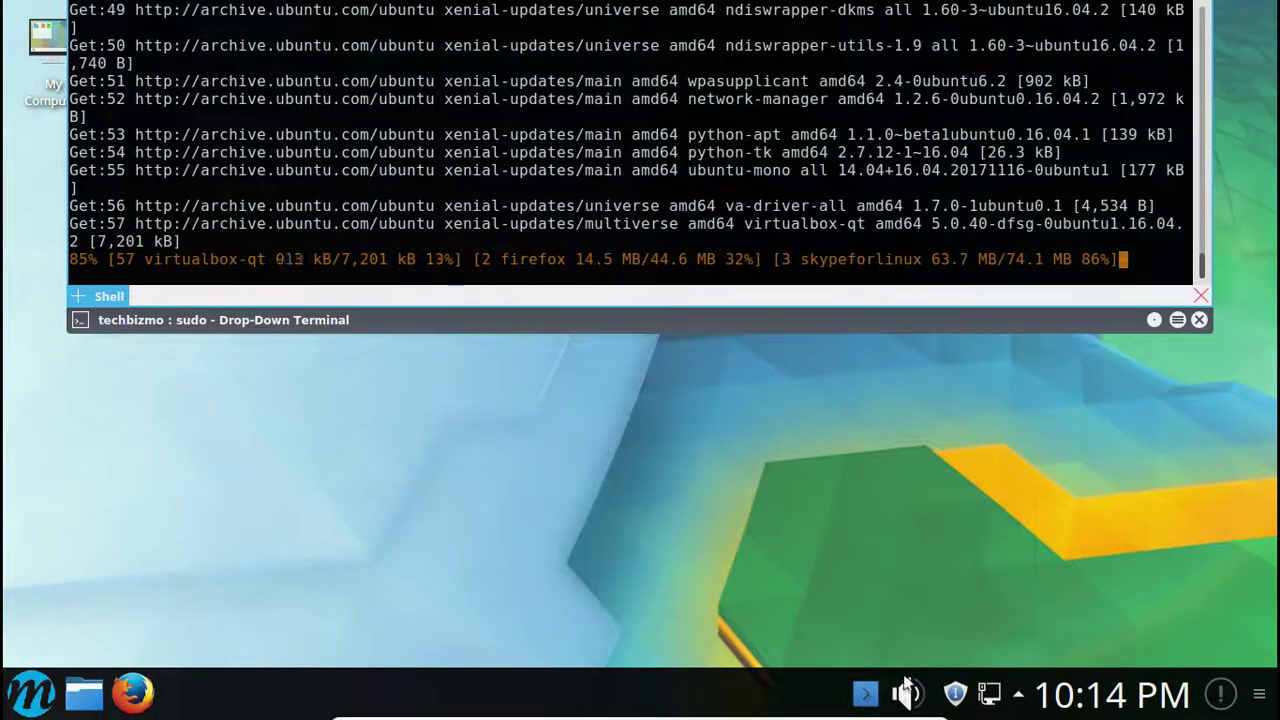
pyautogui.click(14, 704)
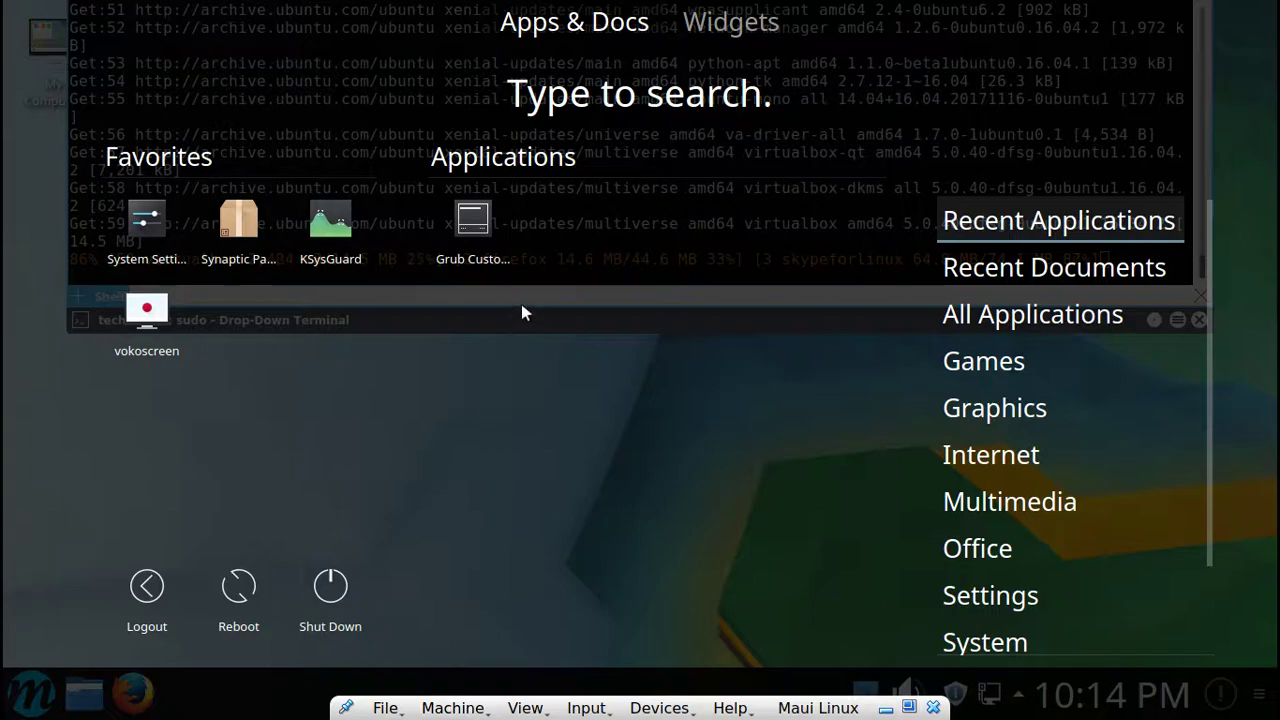
# Start Grub Customizer, authorize it with the sudo password, and hide the Yakuake terminal.
pyautogui.click(484, 252)
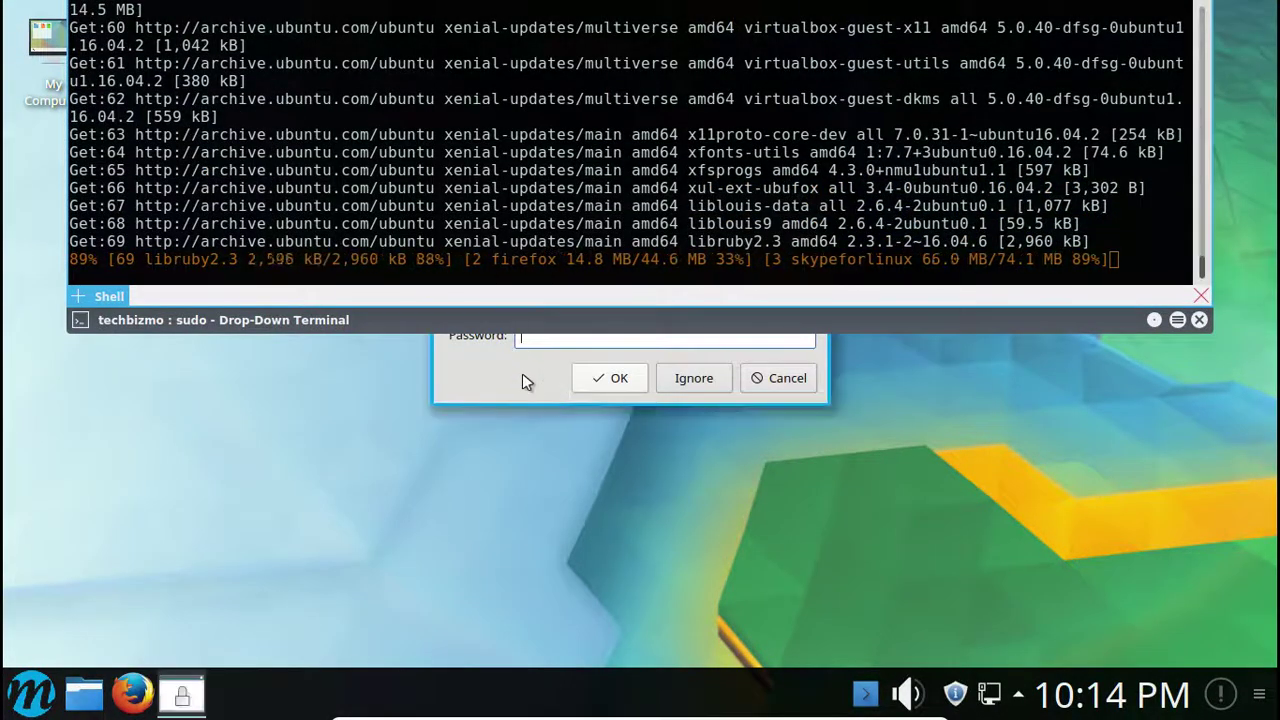
pyautogui.write('••••••••••••')
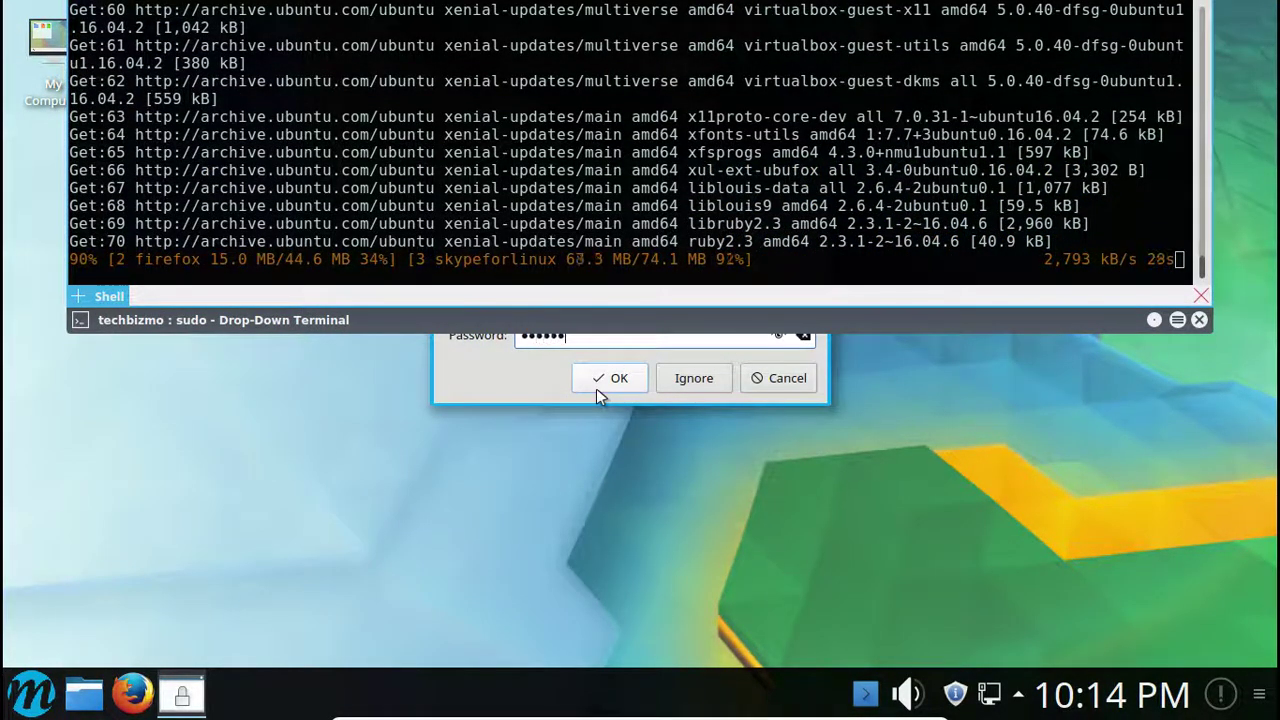
pyautogui.press('Return')
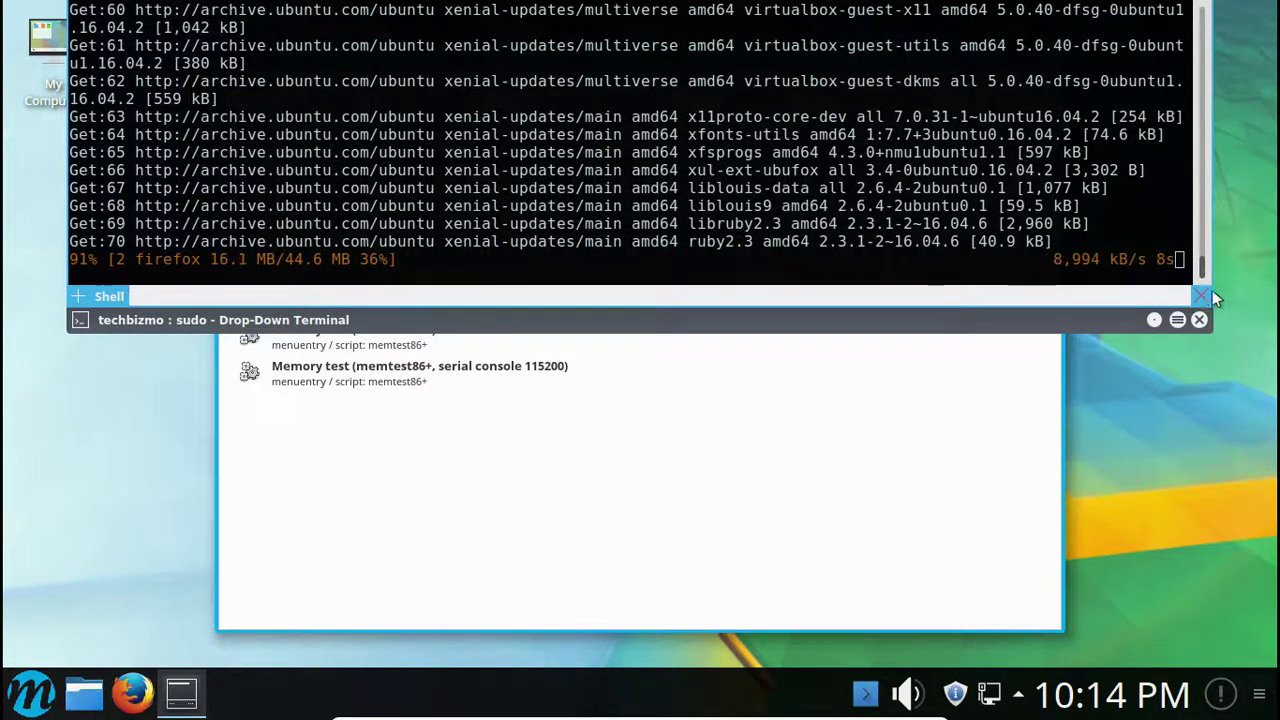
pyautogui.press('F12')
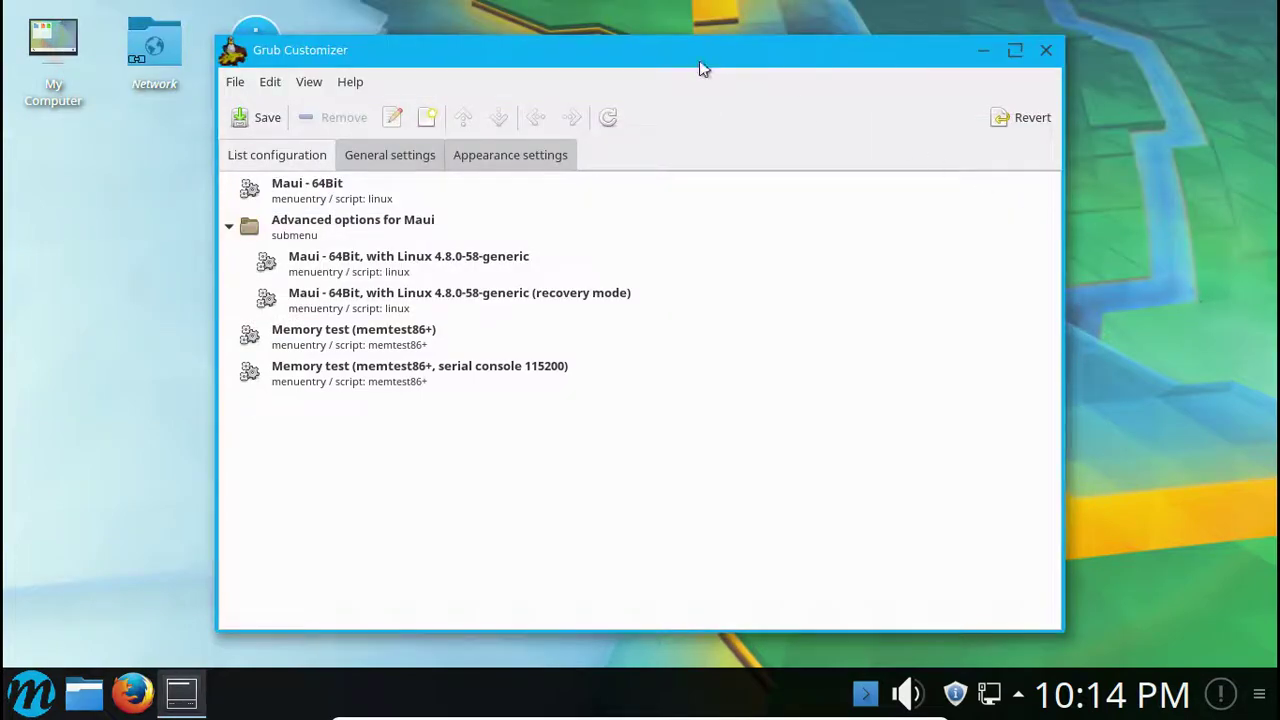
# Review Grub Customizer's Appearance, General and boot-entry pages, then close it.
pyautogui.click(181, 692)
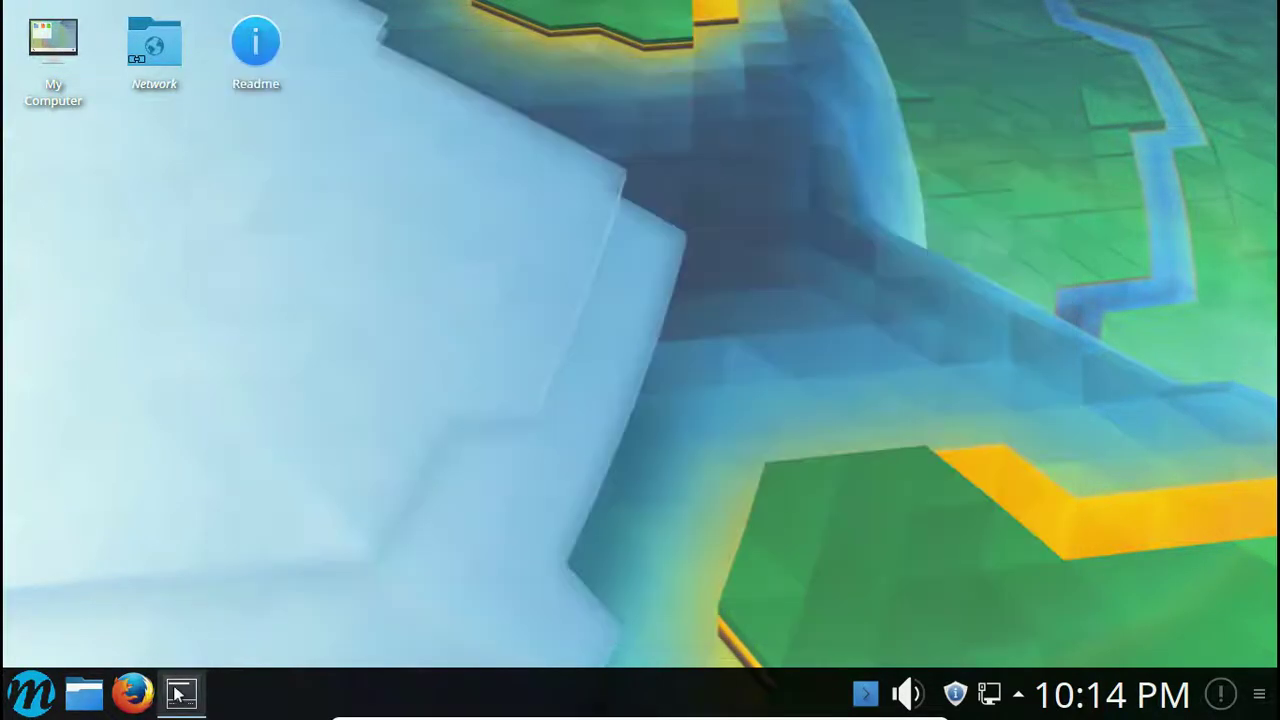
pyautogui.click(181, 692)
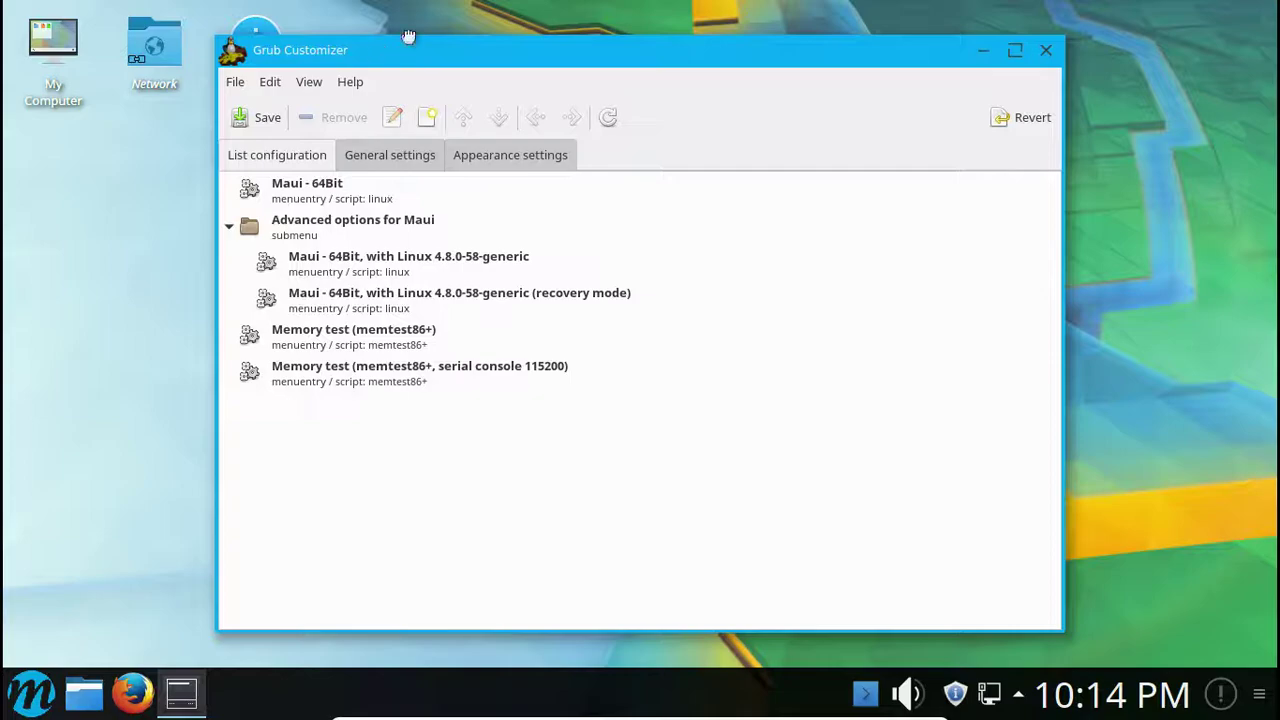
pyautogui.moveTo(409, 40); pyautogui.dragTo(530, 5)
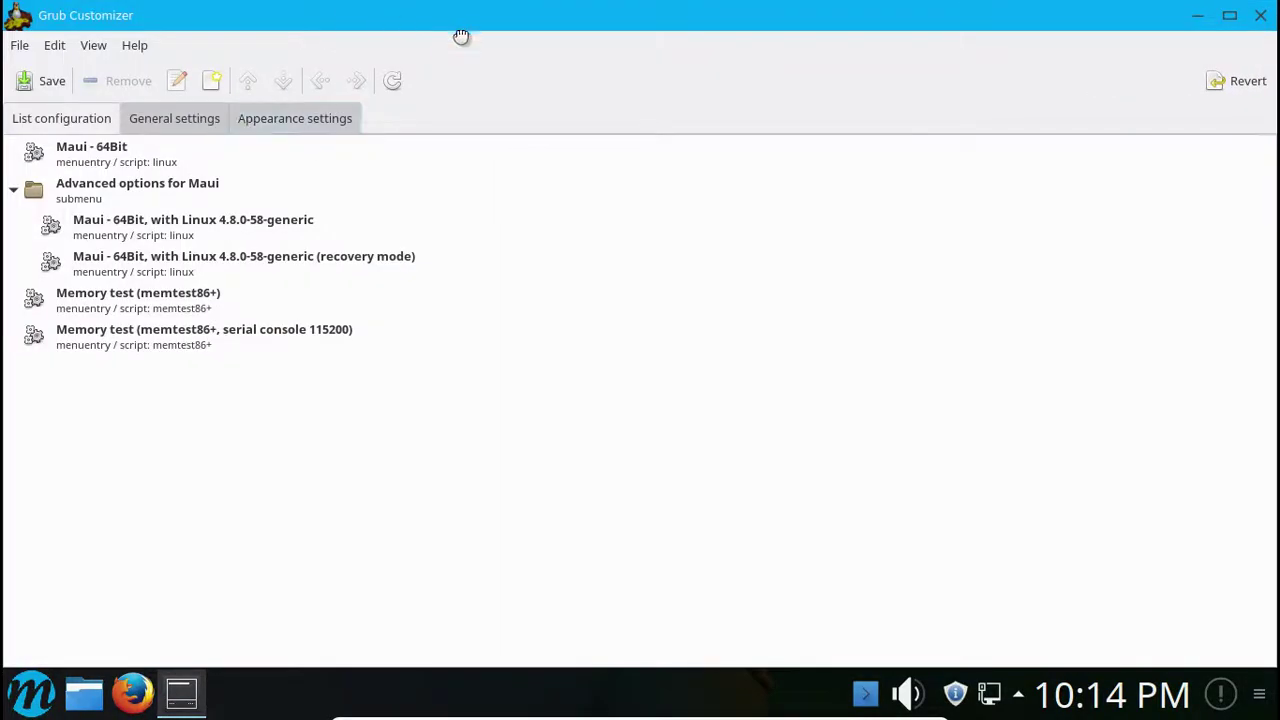
pyautogui.moveTo(460, 34); pyautogui.dragTo(623, 2)
pyautogui.click(612, 189)
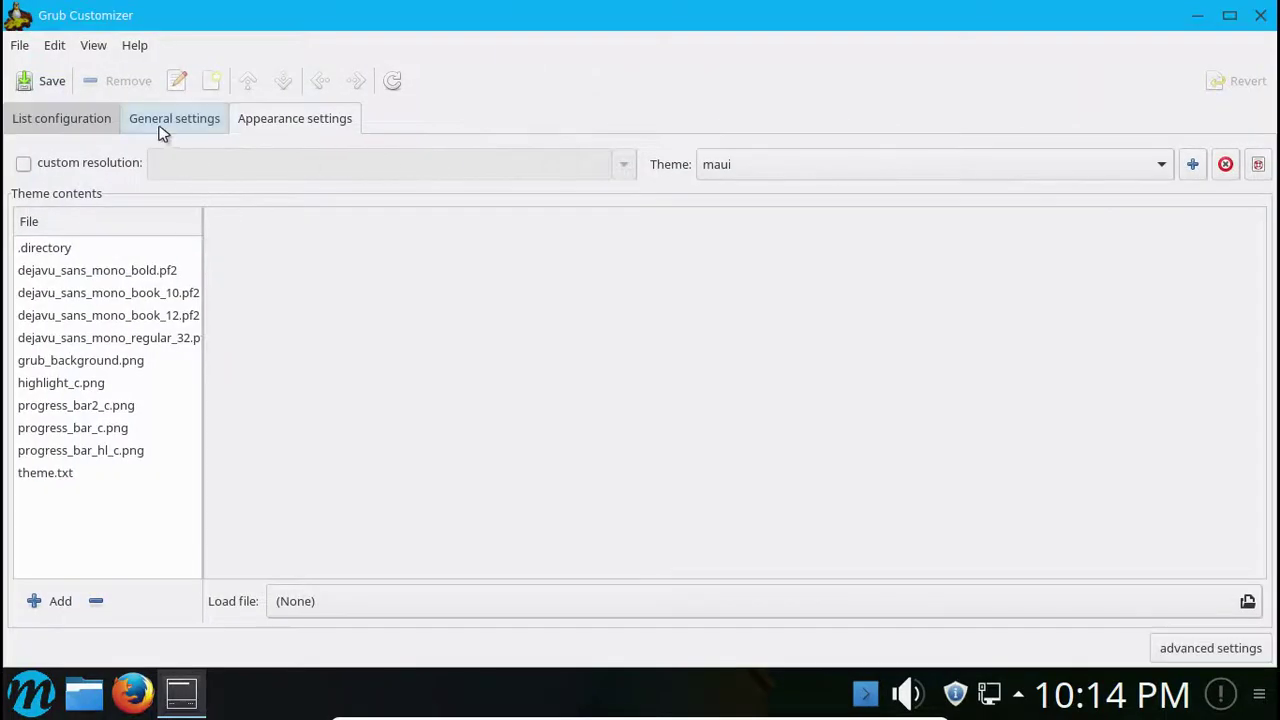
pyautogui.click(172, 123)
pyautogui.click(60, 124)
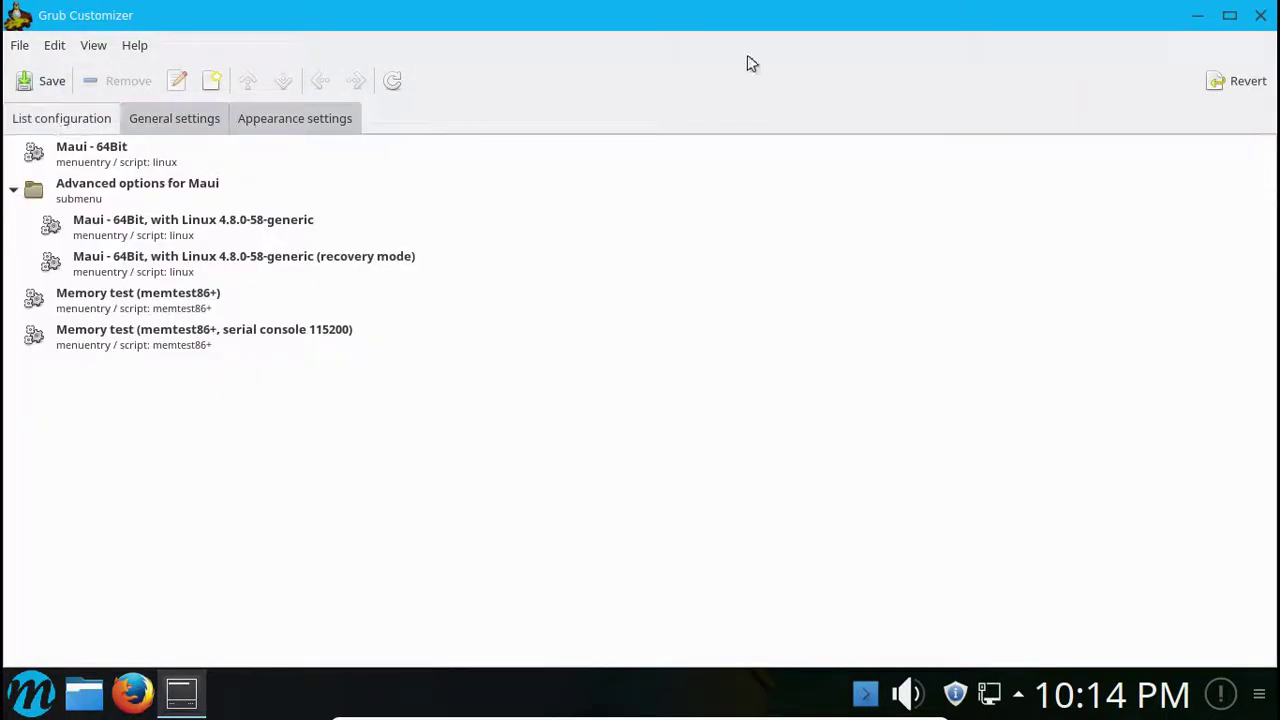
pyautogui.click(1263, 20)
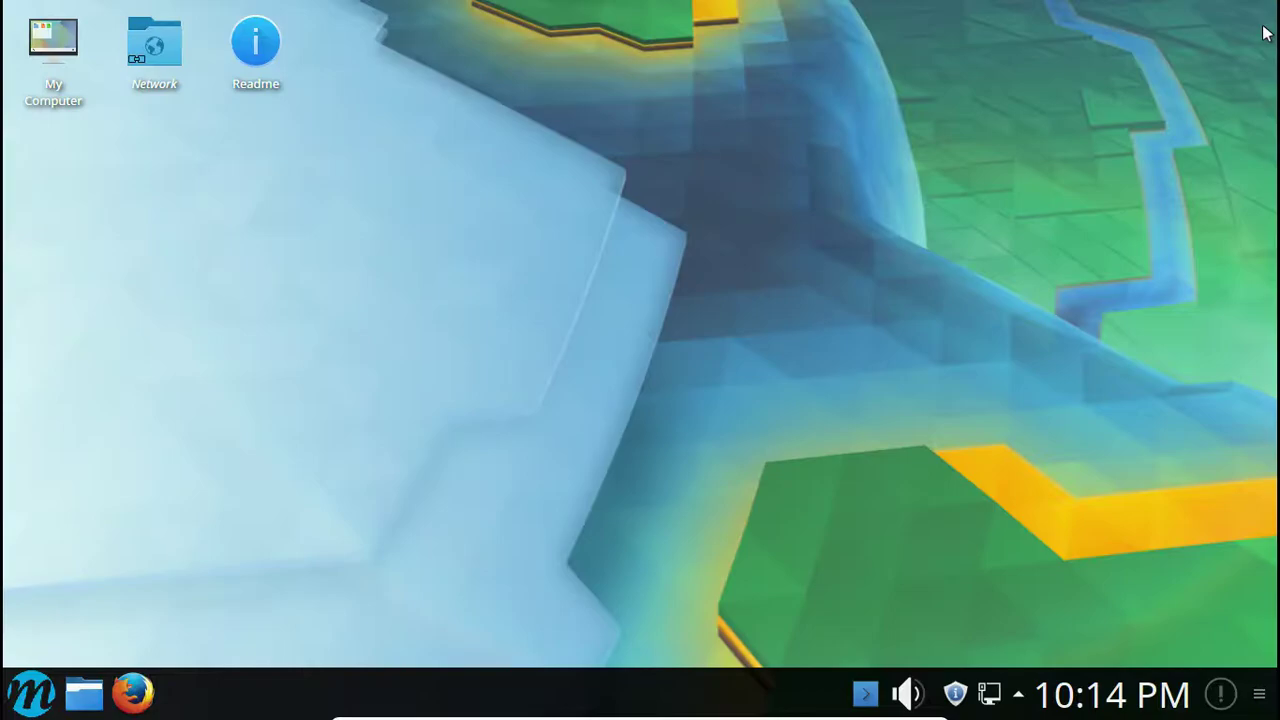
# Launch System Settings from the launcher's Favorites and select its Other settings group.
pyautogui.click(30, 692)
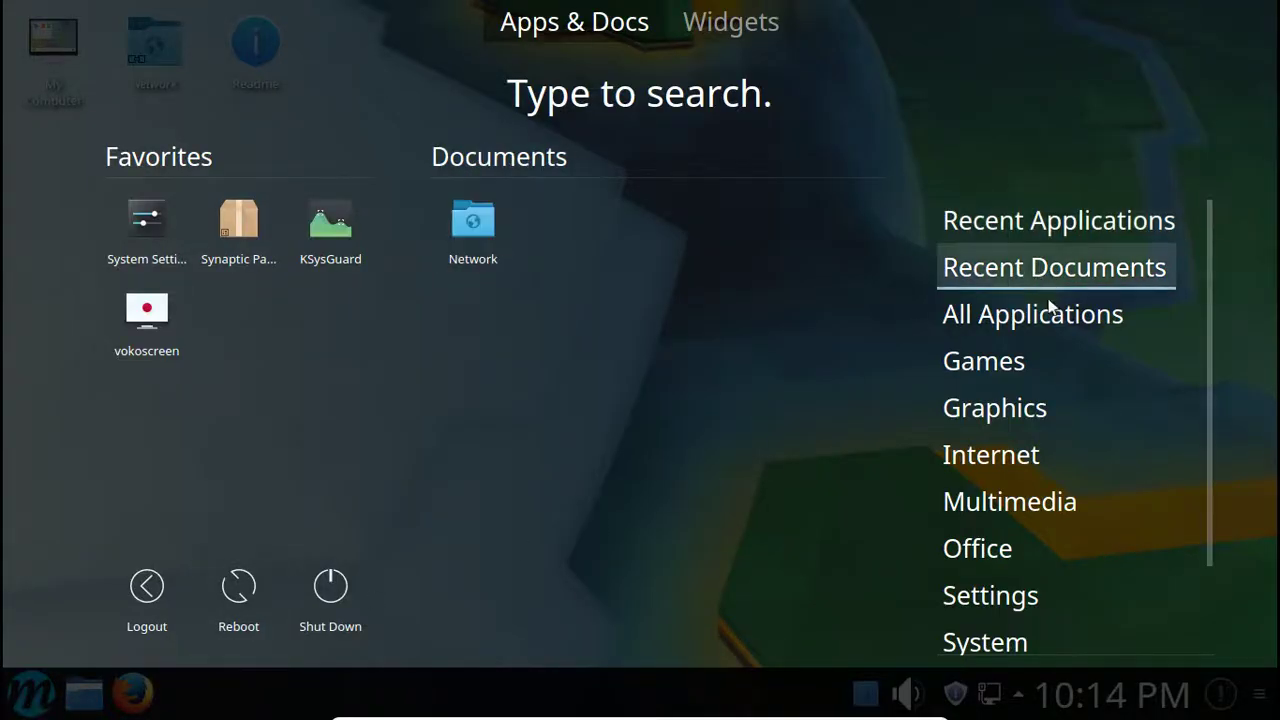
pyautogui.moveTo(1048, 305)
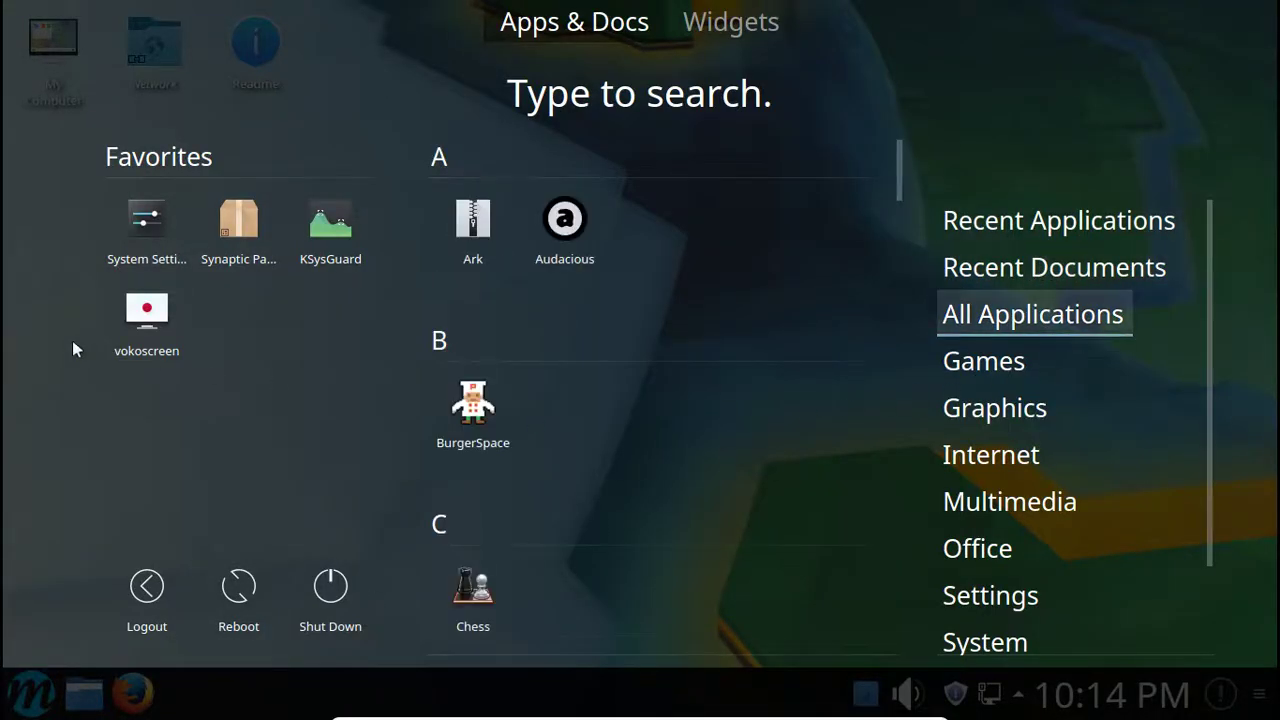
pyautogui.click(145, 236)
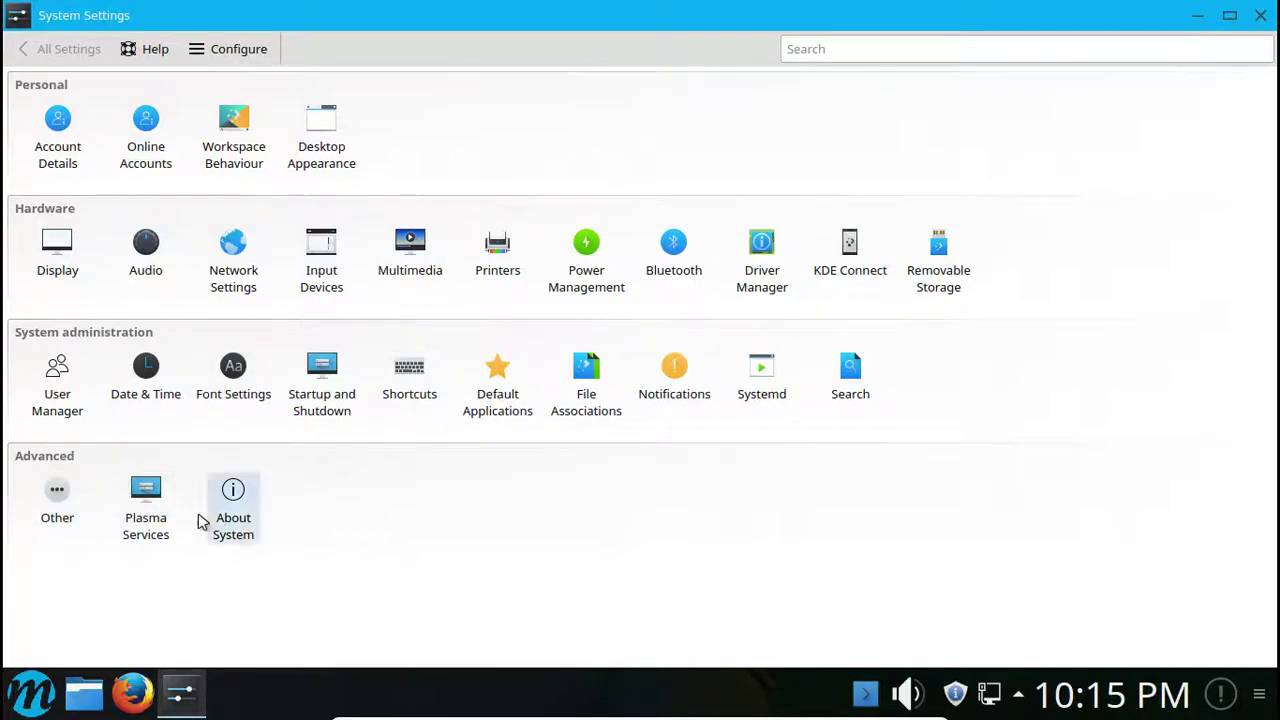
pyautogui.click(58, 497)
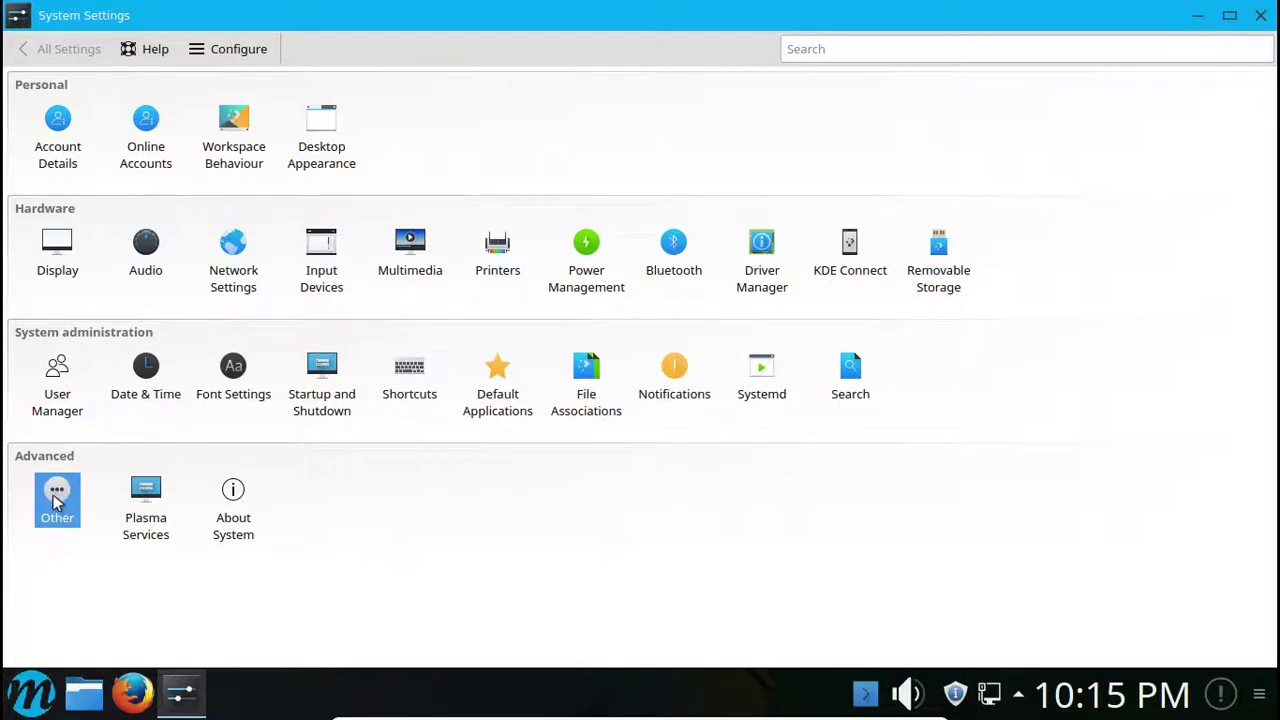
# Browse the Other group's Connection Preferences, Paths, KWin Scripts and Emoticons pages.
pyautogui.click(45, 510)
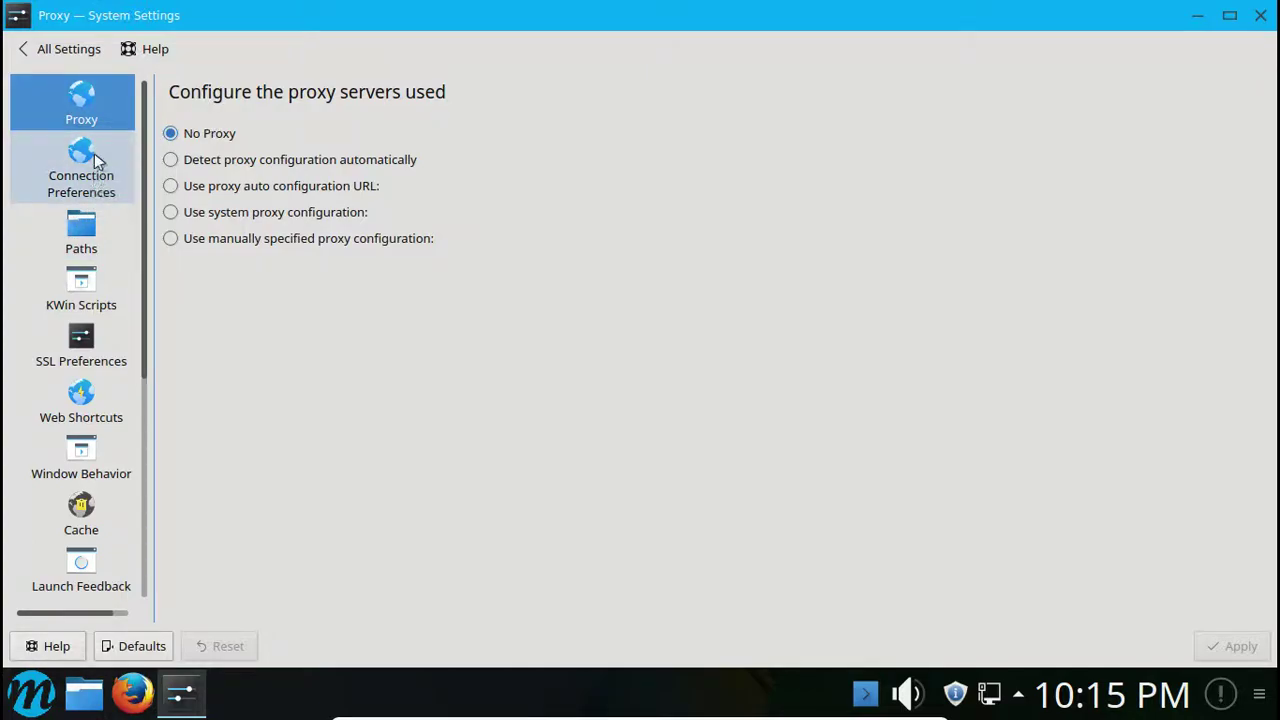
pyautogui.click(82, 160)
pyautogui.click(82, 235)
pyautogui.click(90, 308)
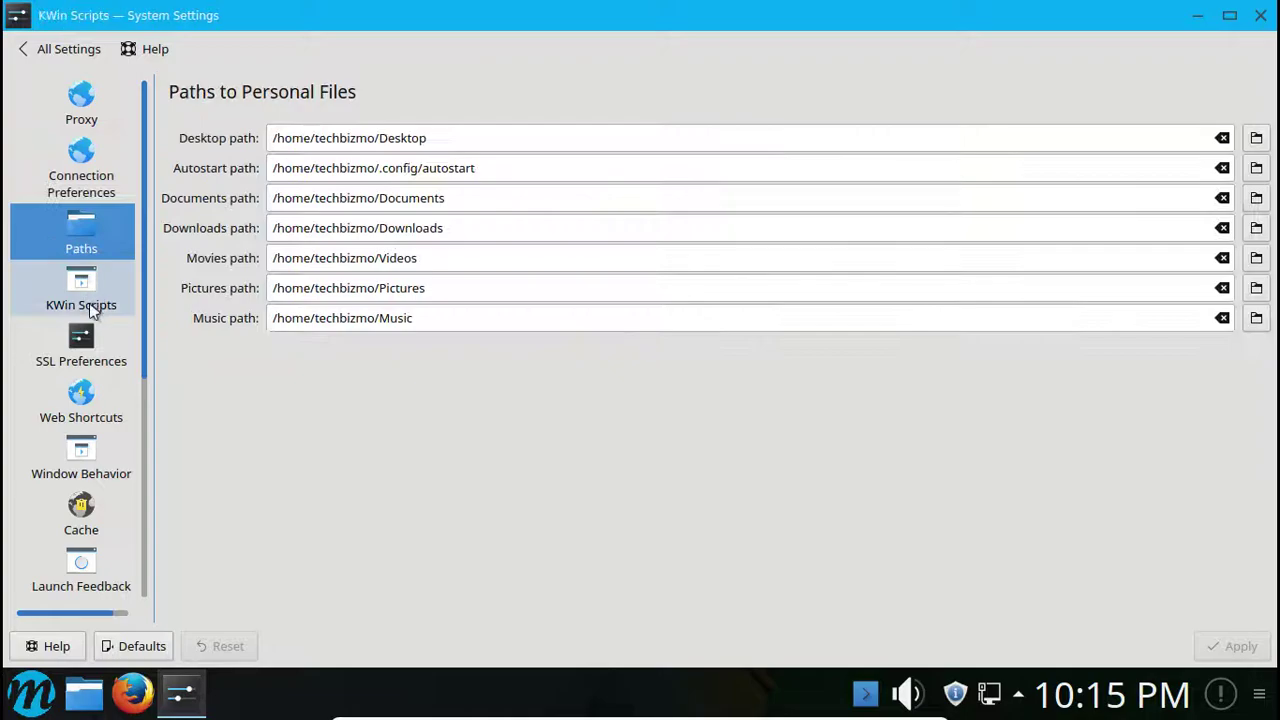
pyautogui.scroll(-2, 133, 462)
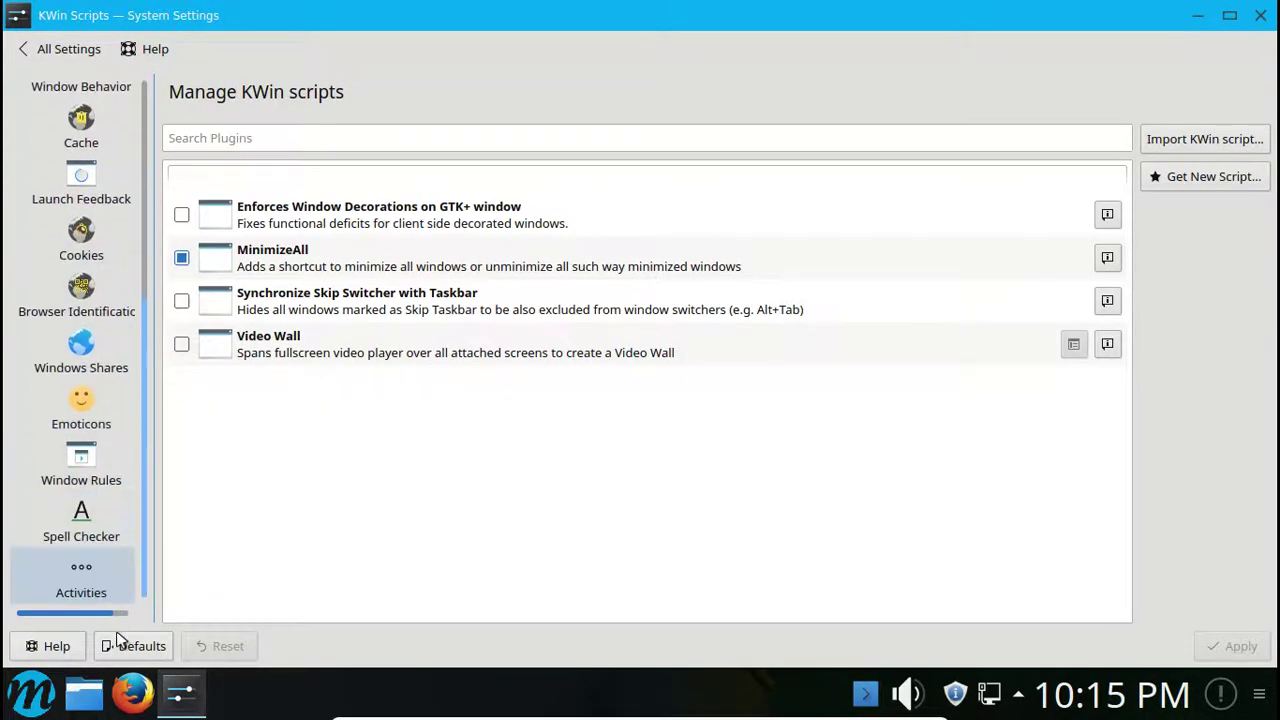
pyautogui.click(95, 396)
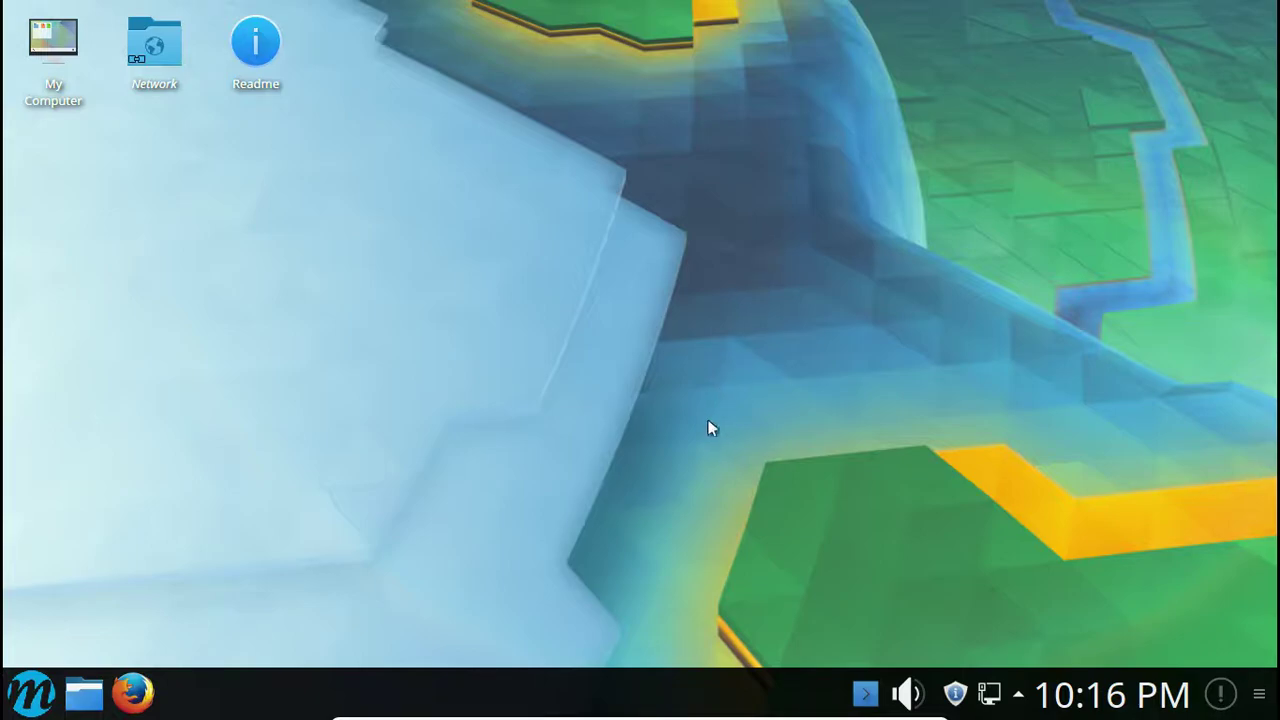
# Expand and collapse the system tray's hidden items, then reopen the application launcher.
pyautogui.moveTo(600, 718)
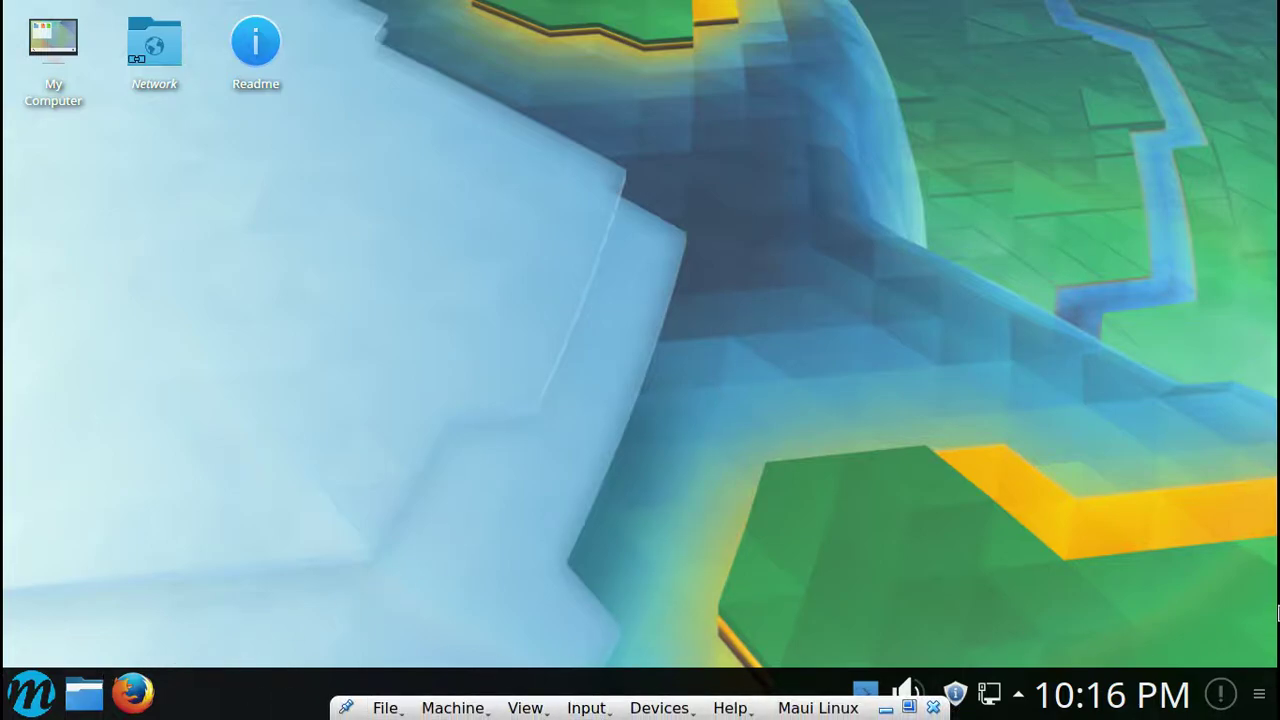
pyautogui.click(1020, 694)
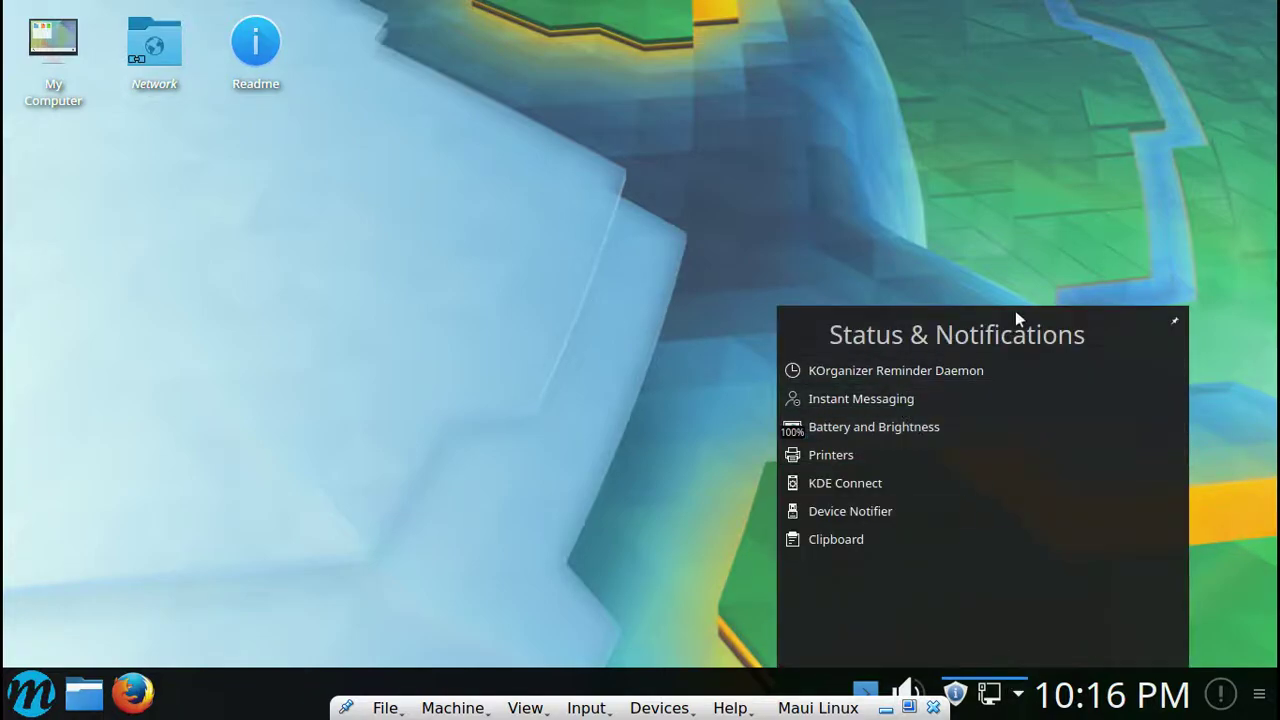
pyautogui.click(500, 402)
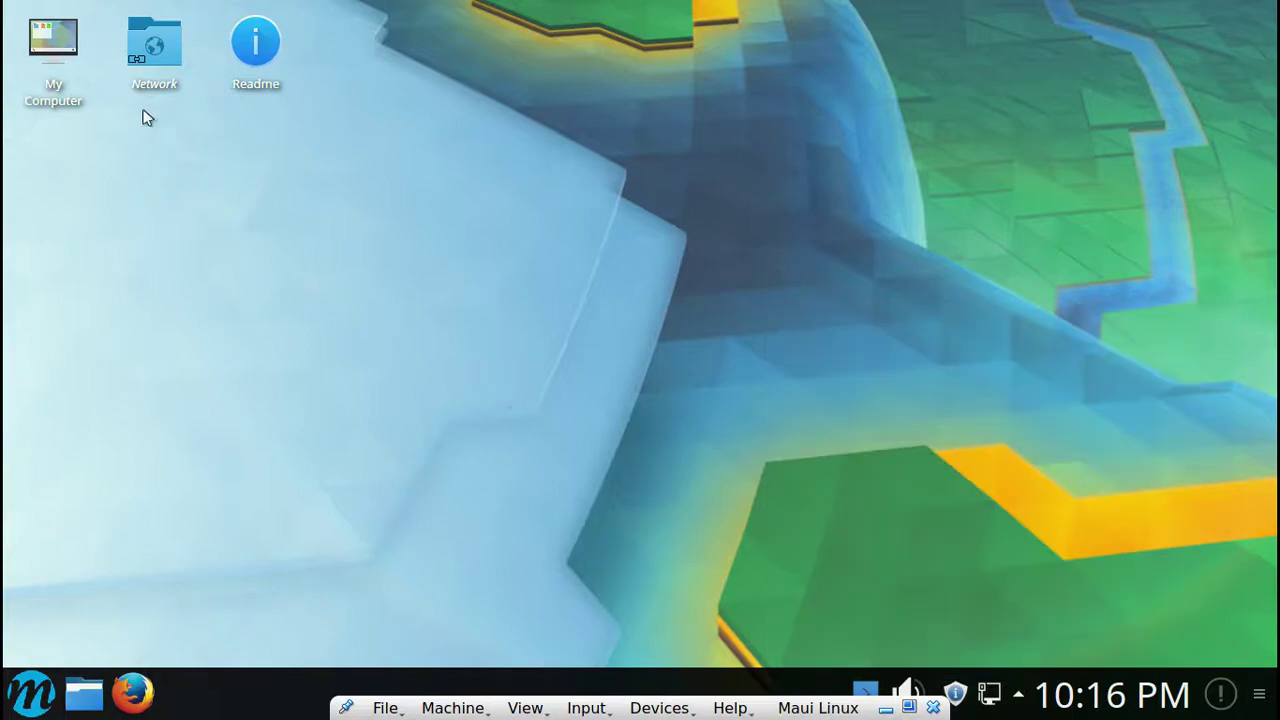
pyautogui.click(37, 683)
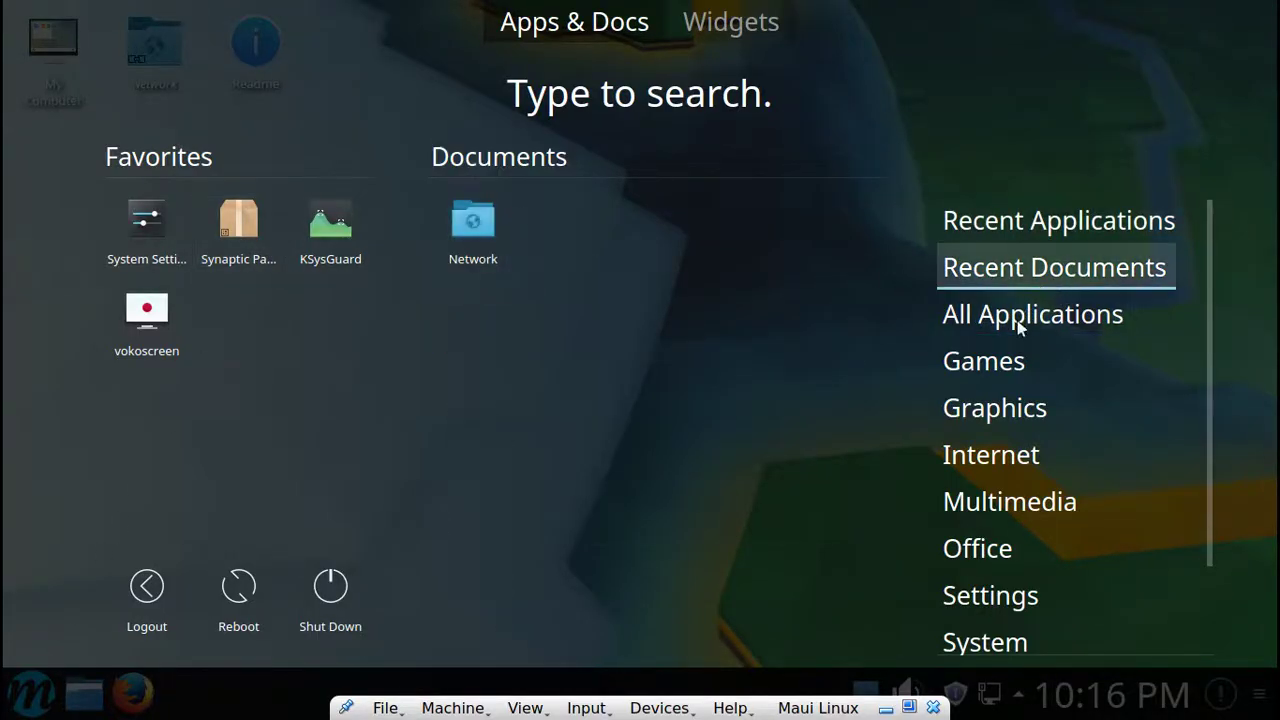
# Preview the launcher's All Applications, Games and Graphics categories.
pyautogui.moveTo(1014, 323)
pyautogui.moveTo(991, 358)
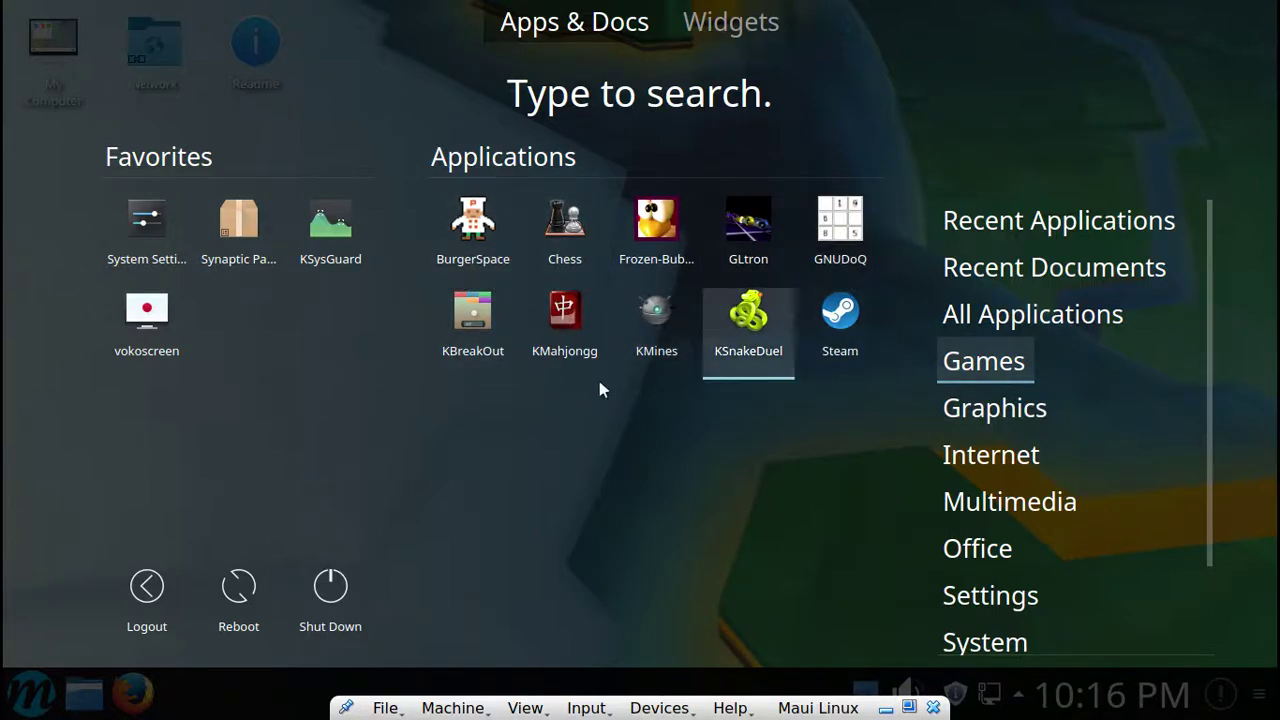
pyautogui.moveTo(995, 425)
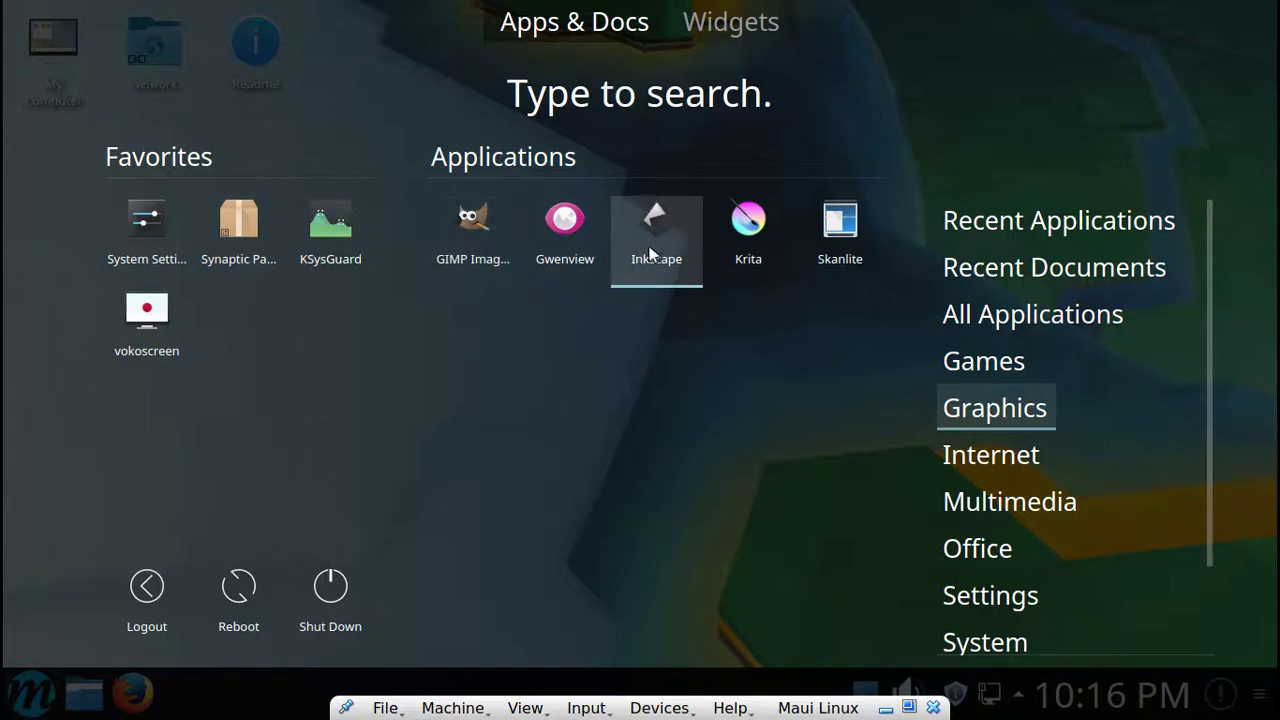
# Launch GIMP from the Graphics category, then close its window.
pyautogui.click(469, 232)
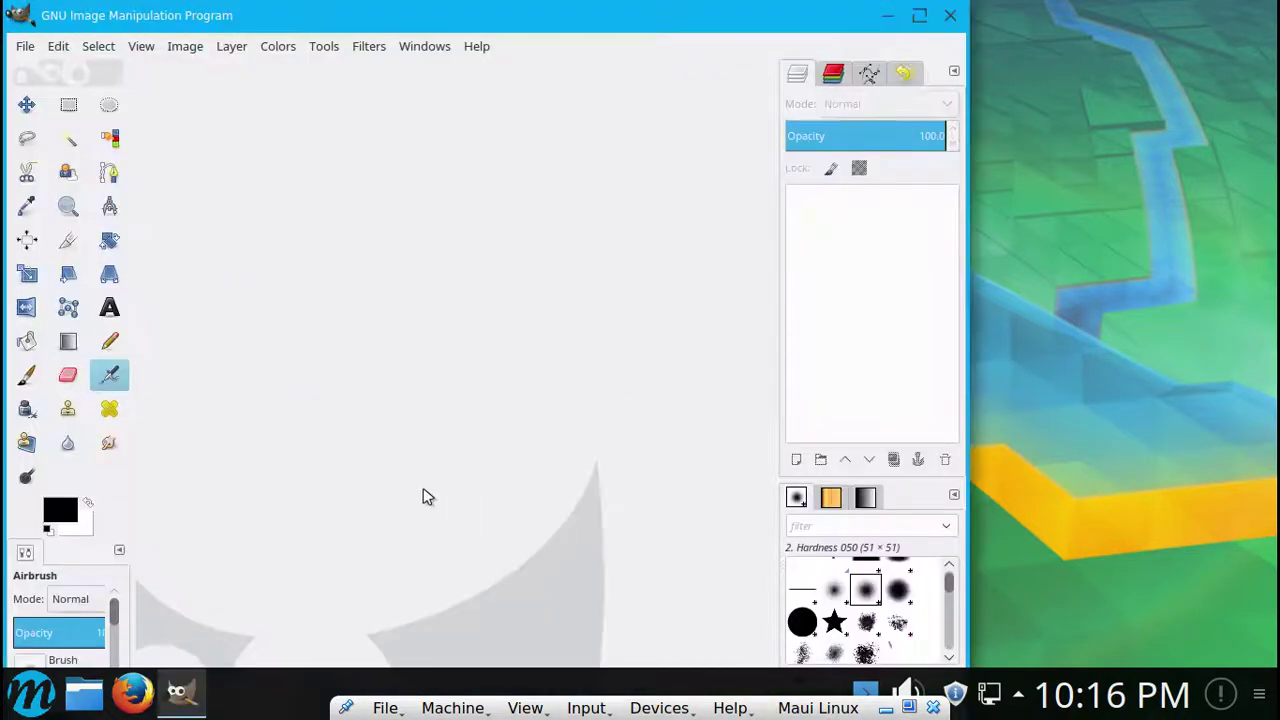
pyautogui.click(949, 16)
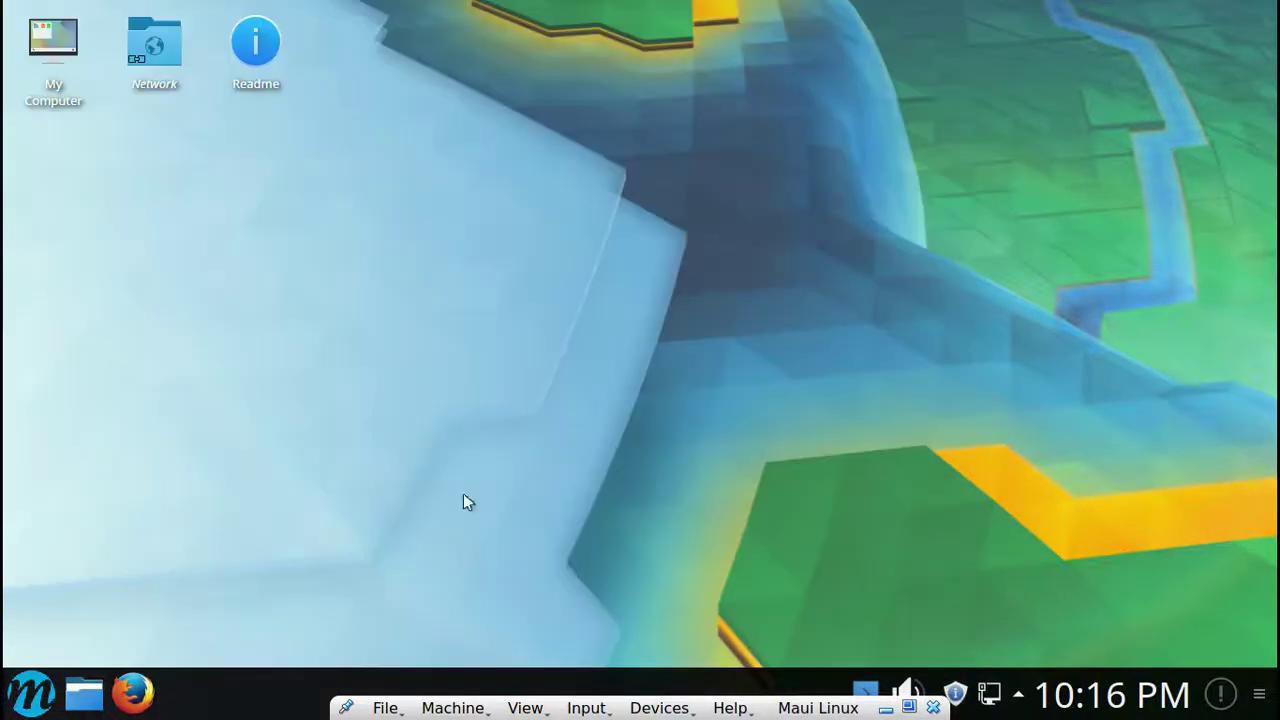
# Reopen the launcher's All Applications list, preview Games, Graphics and Multimedia, then dismiss it.
pyautogui.click(34, 700)
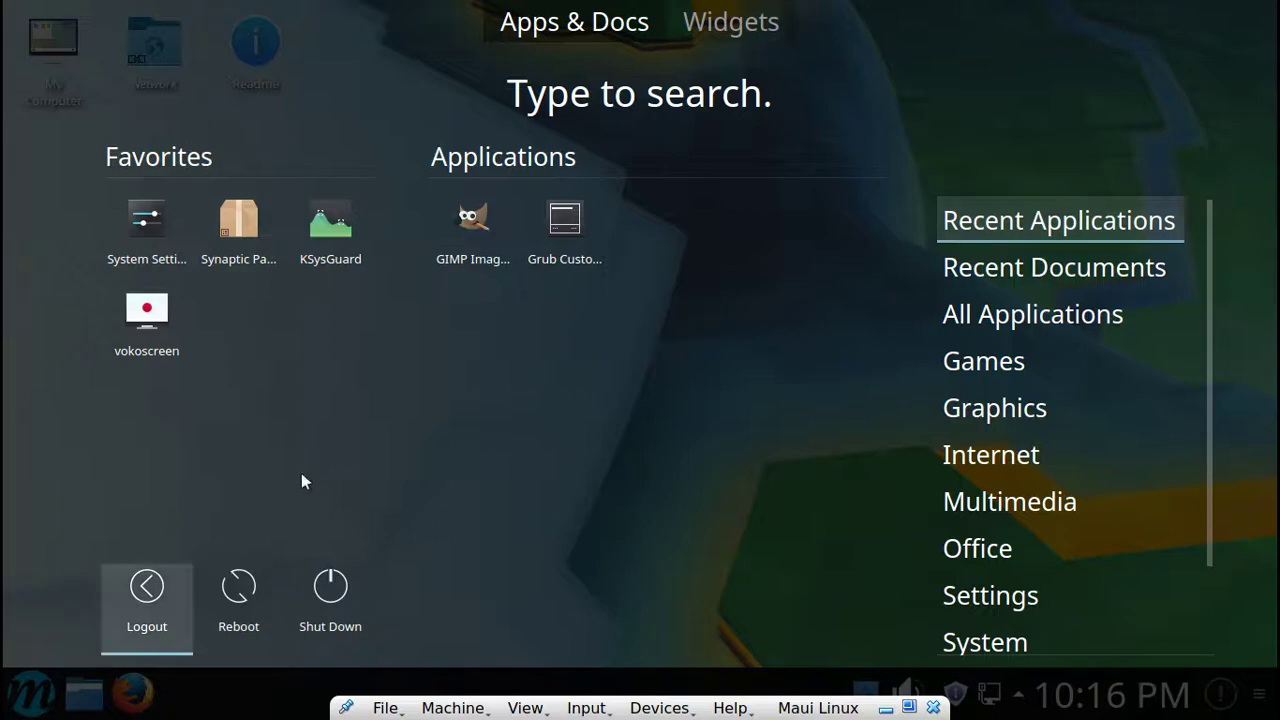
pyautogui.click(1035, 314)
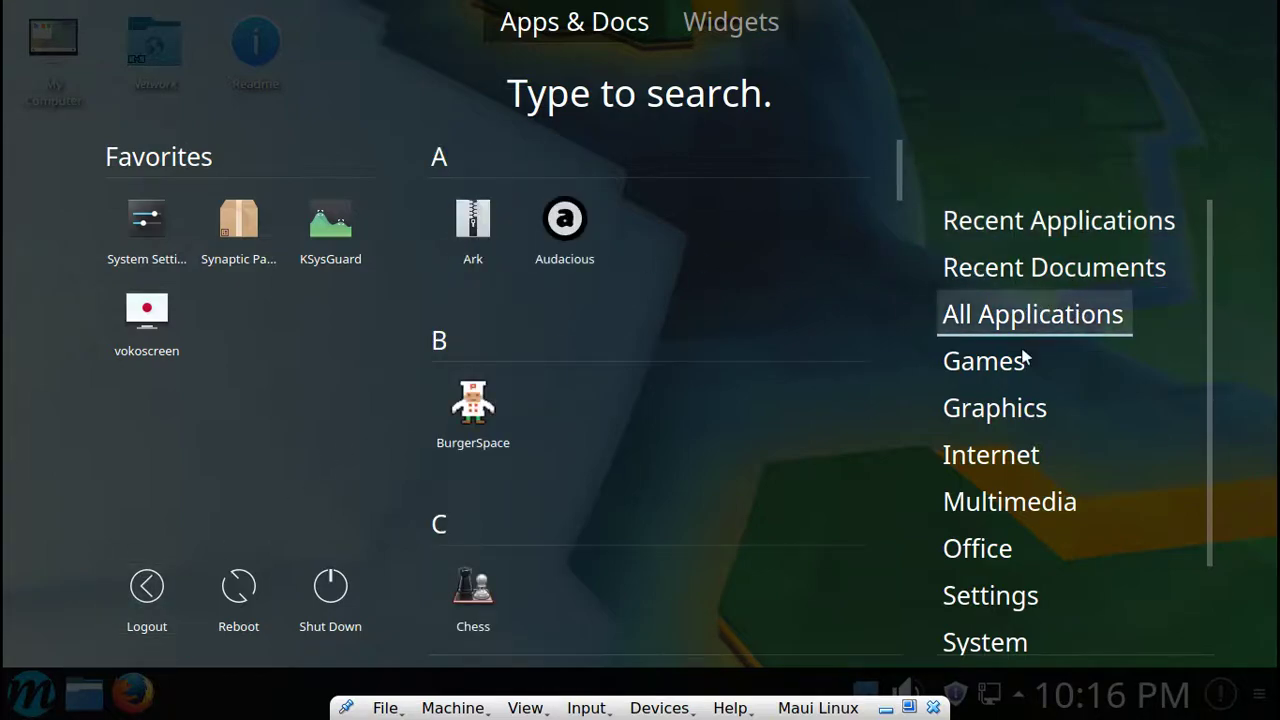
pyautogui.moveTo(967, 377)
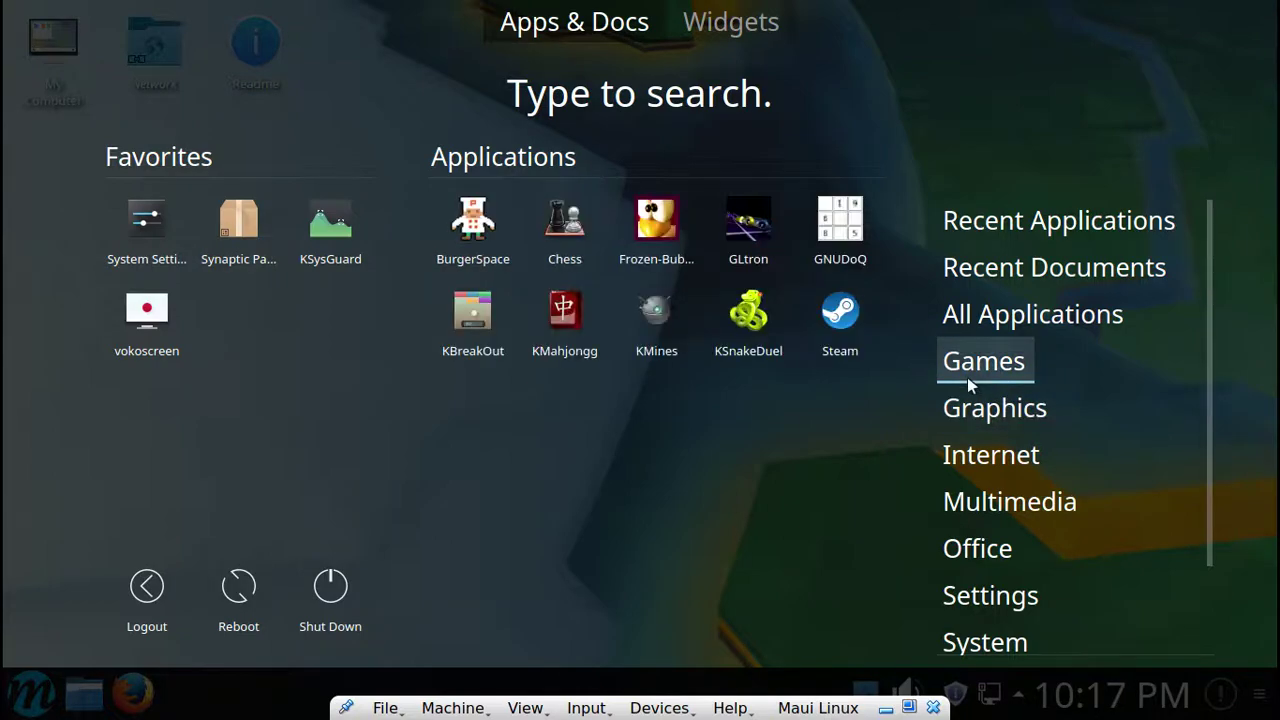
pyautogui.moveTo(962, 410)
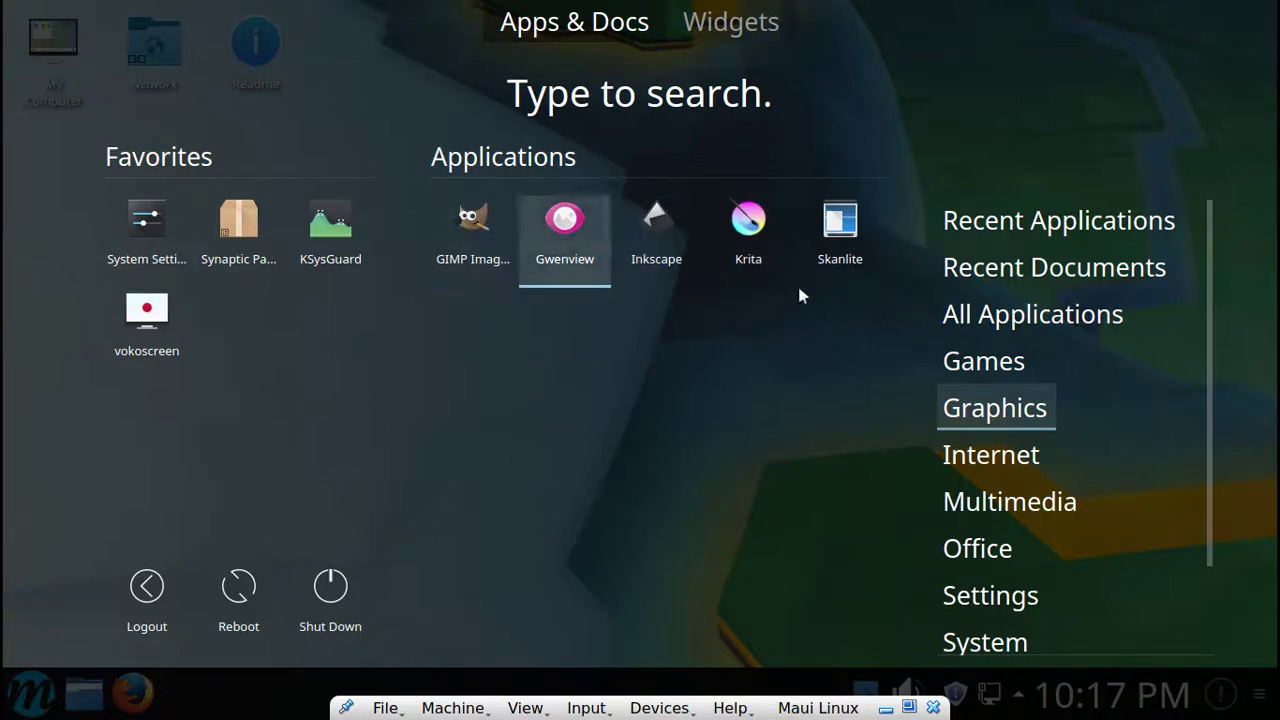
pyautogui.moveTo(1015, 482)
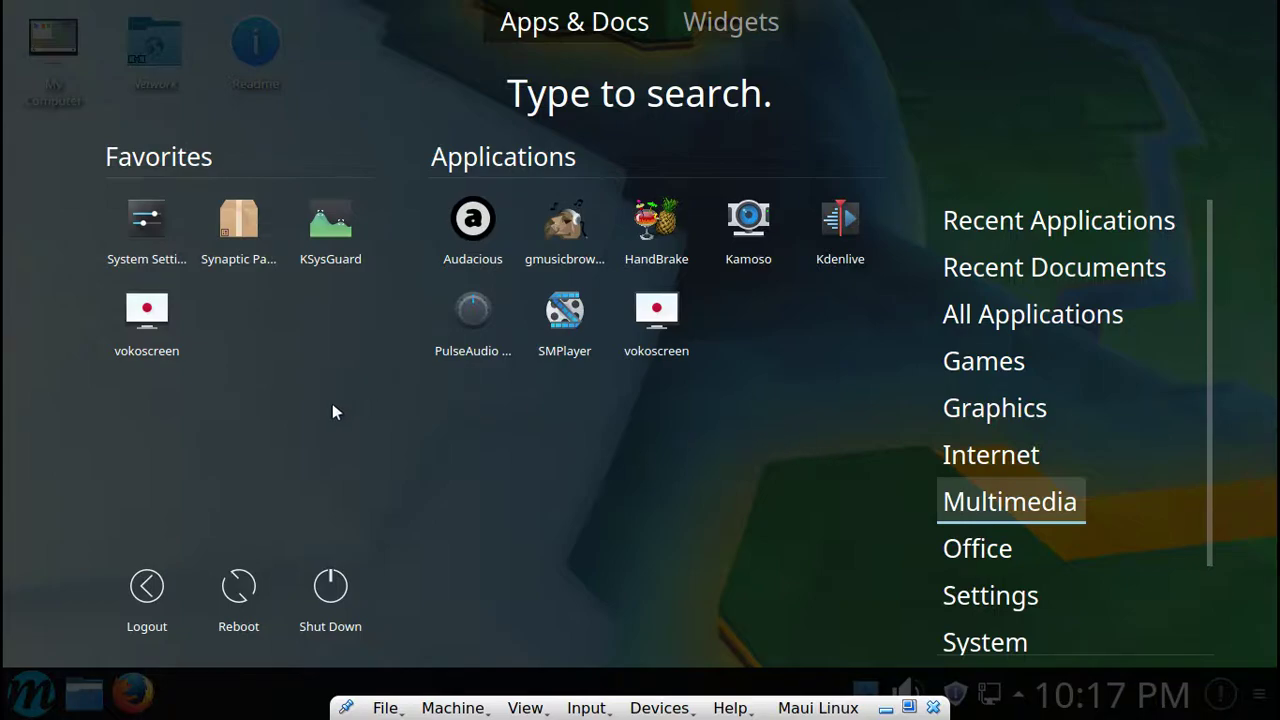
pyautogui.click(86, 477)
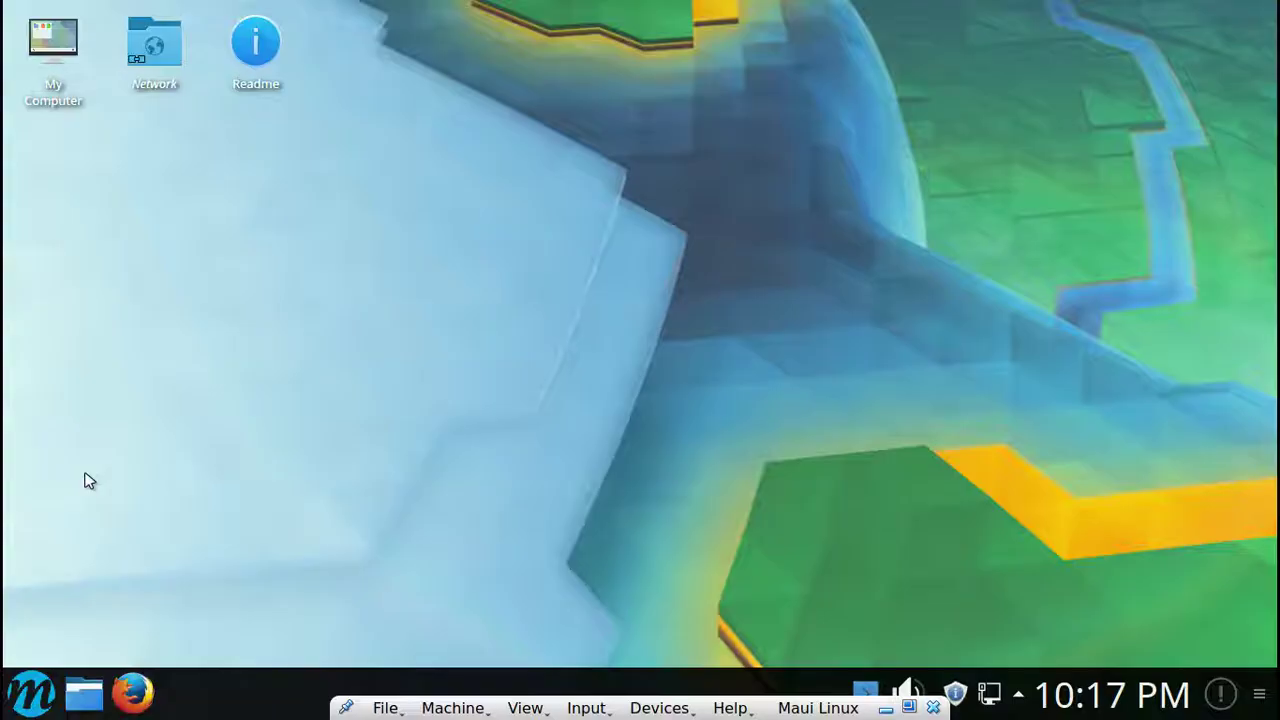
# Launch Firefox from the taskbar and go to duckduckgo.com.
pyautogui.click(133, 692)
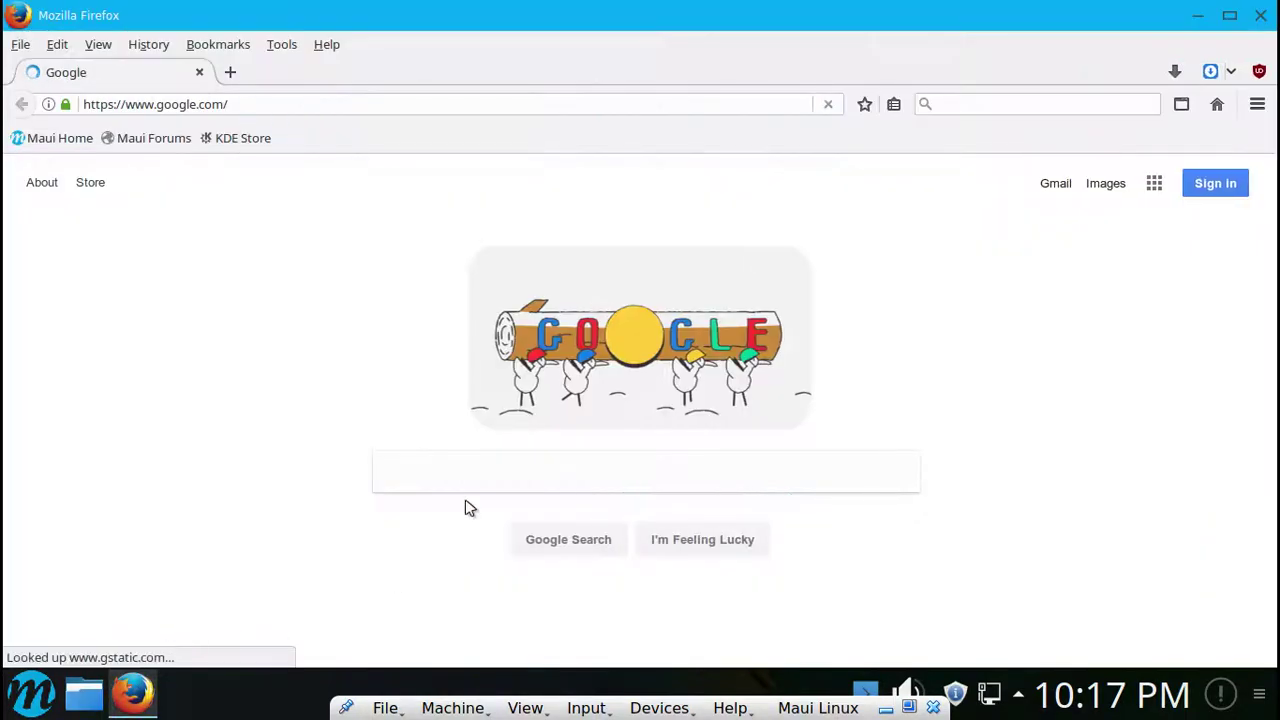
pyautogui.click(278, 104)
pyautogui.click(278, 104)
pyautogui.press('BackSpace')
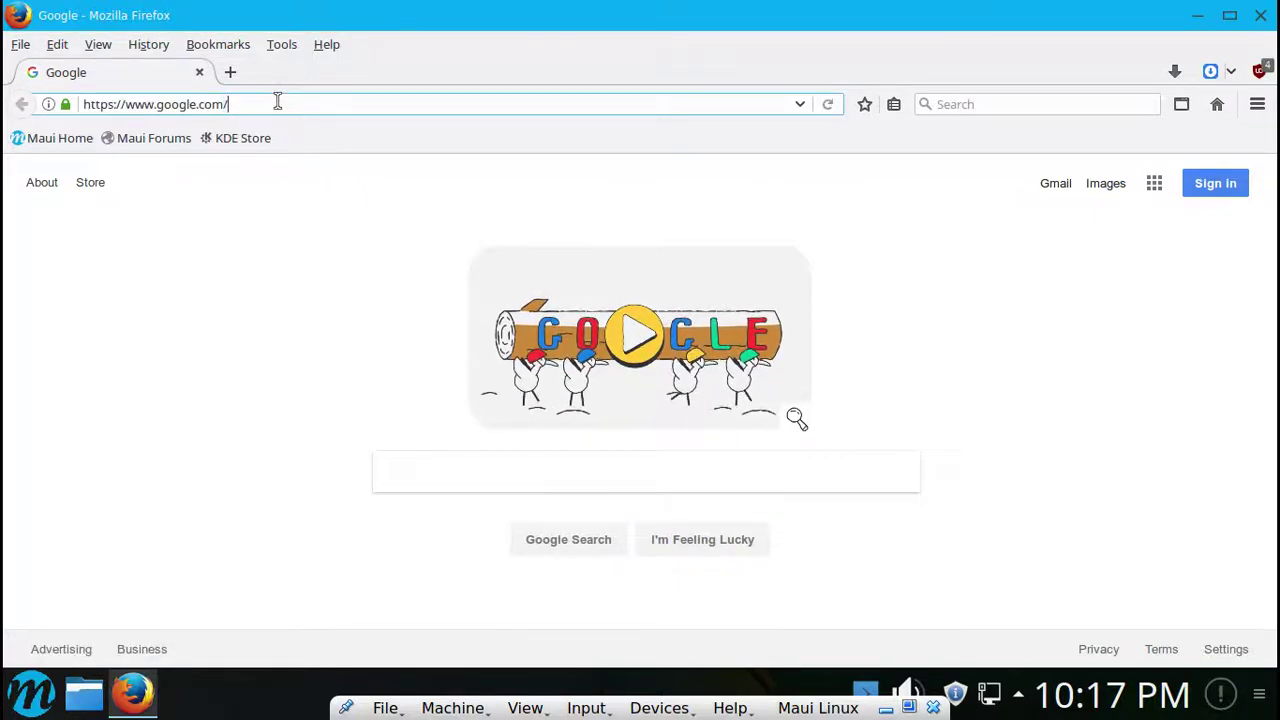
pyautogui.hotkey('ctrl', 'a')
pyautogui.press('BackSpace')
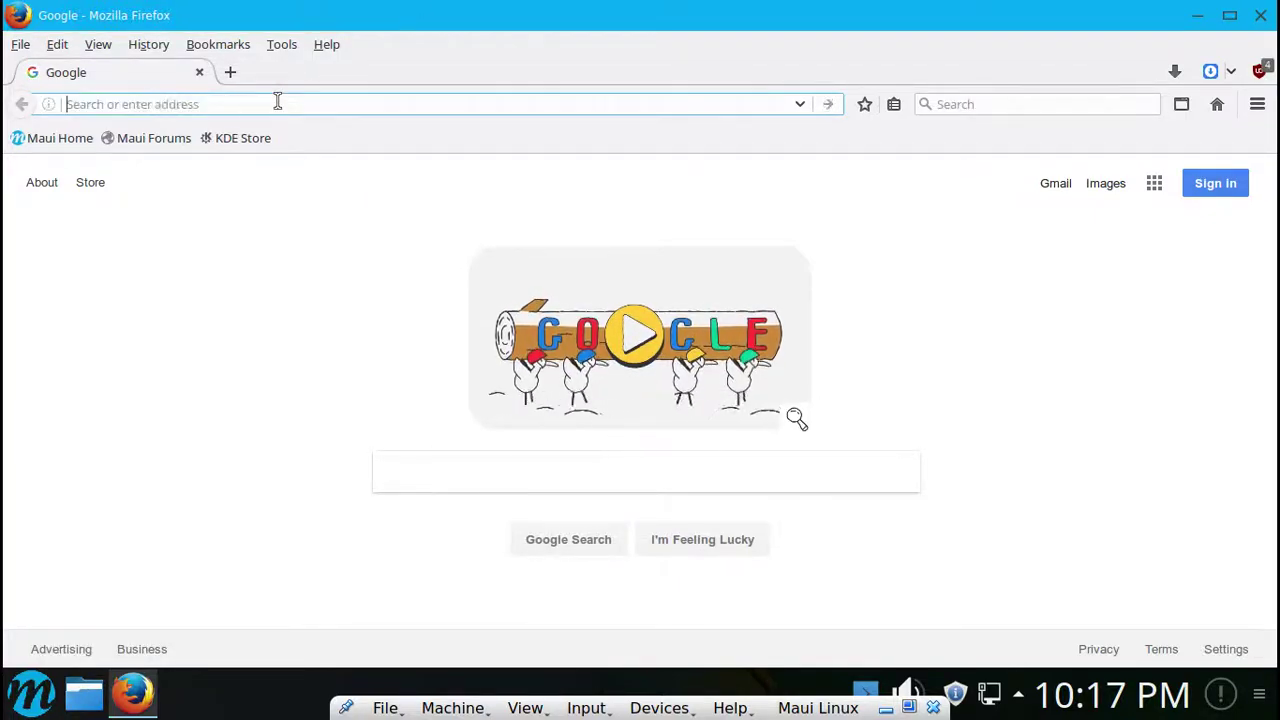
pyautogui.write('duckduckgo.com/')
pyautogui.press('Return')
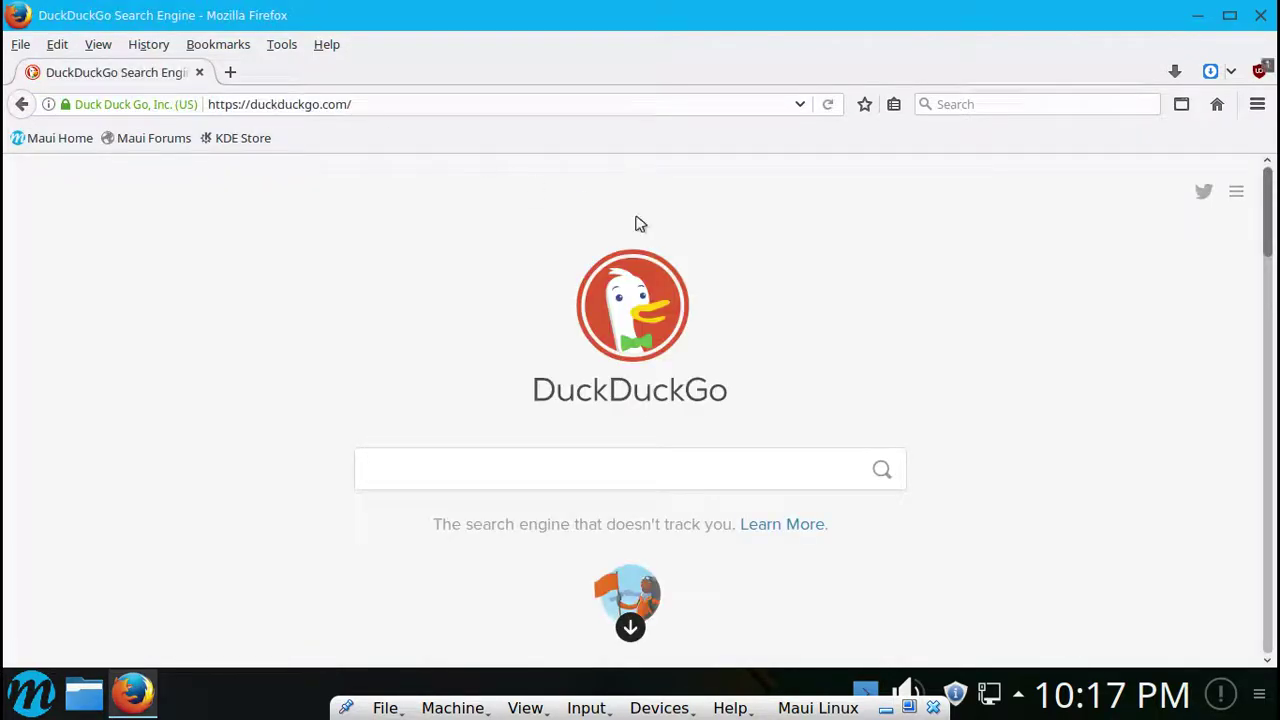
# Search DuckDuckGo for 'techbizmo' and scroll through the results.
pyautogui.write('techbizmo')
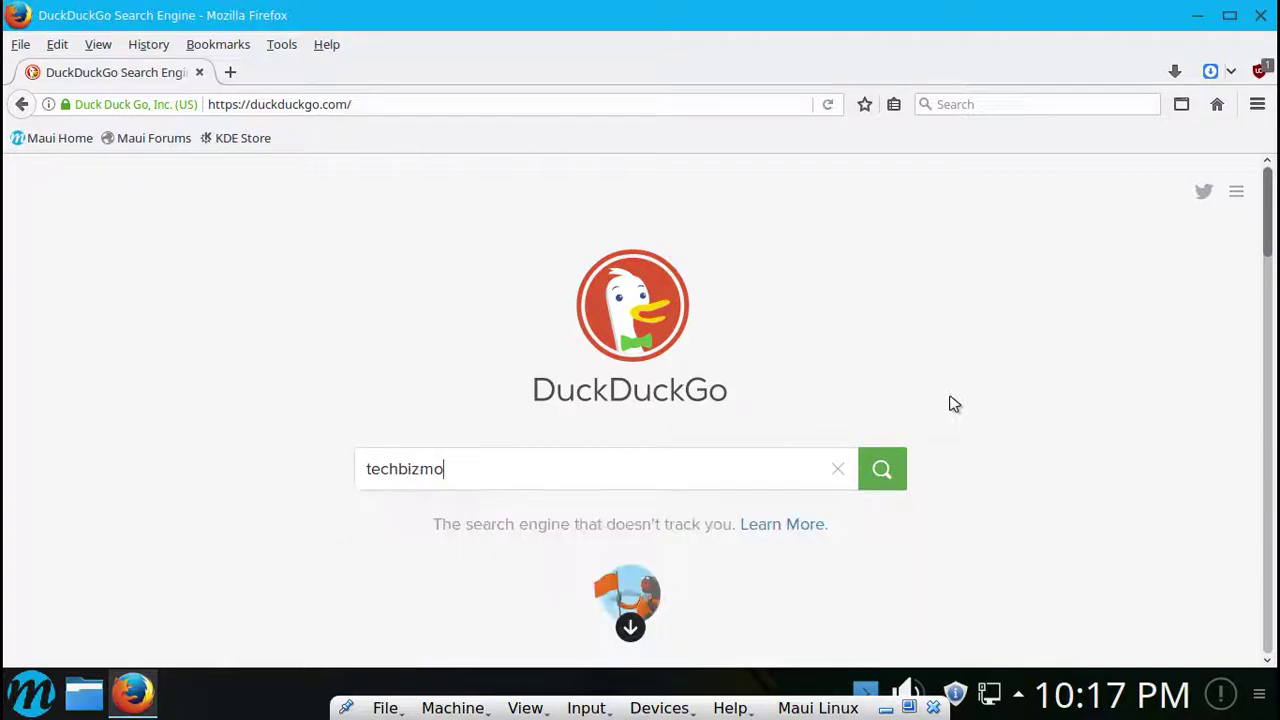
pyautogui.press('Return')
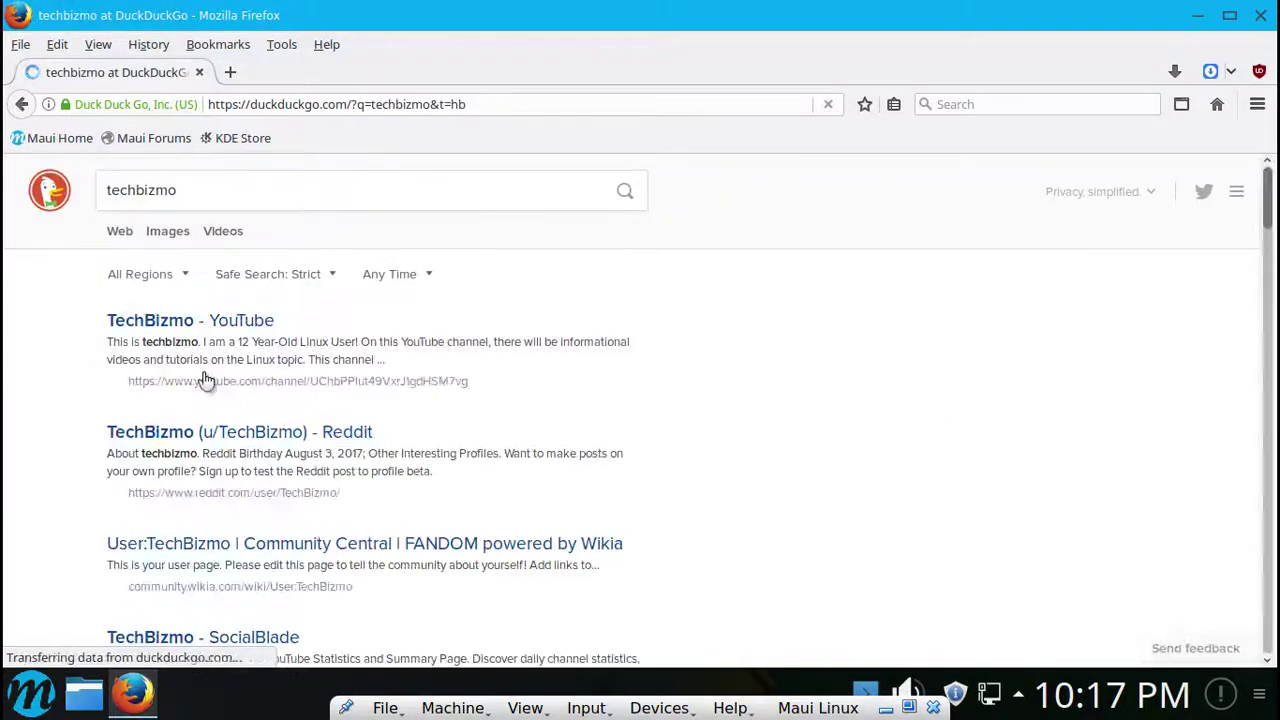
pyautogui.scroll(-5, 268, 408)
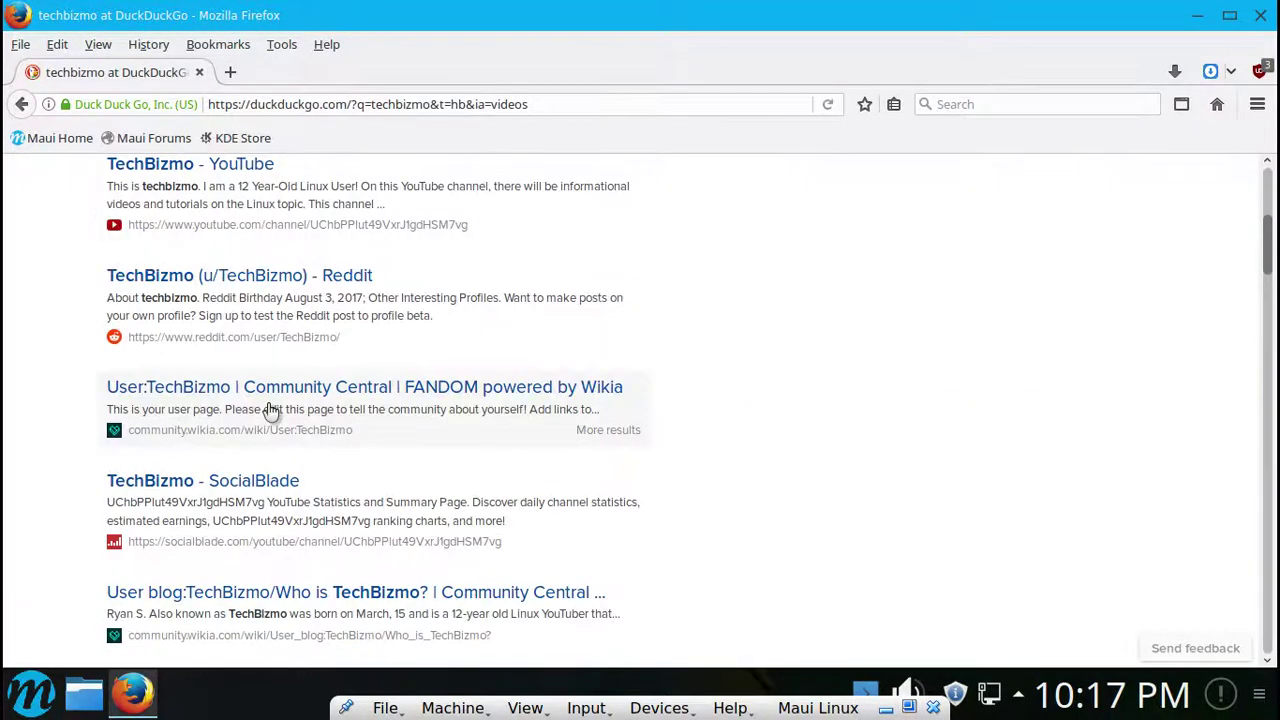
pyautogui.scroll(4, 300, 380)
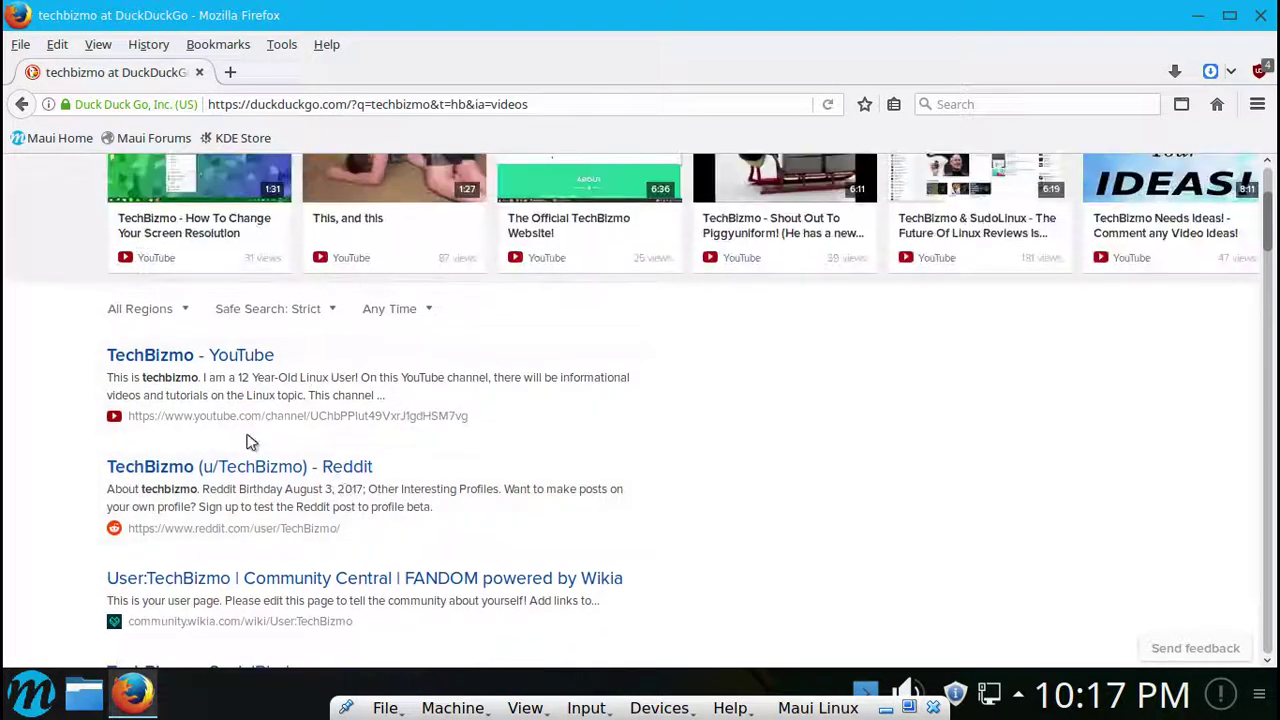
pyautogui.scroll(3, 243, 437)
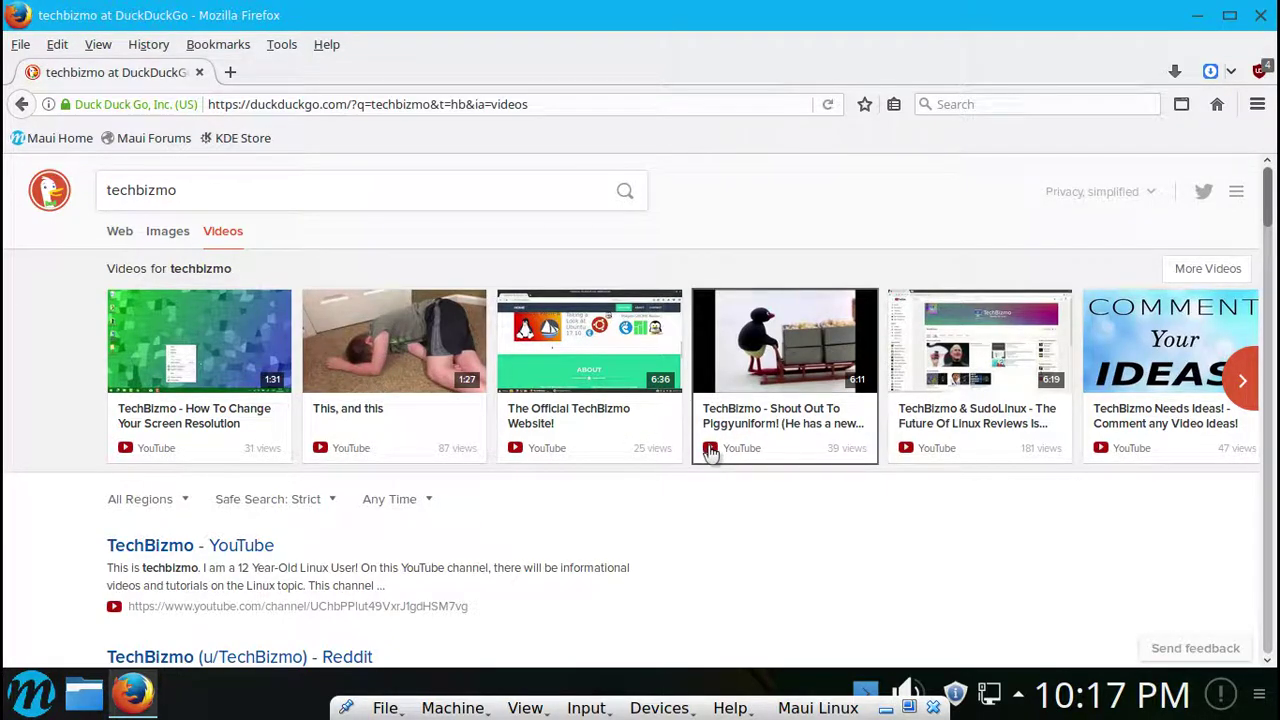
pyautogui.scroll(-4, 710, 452)
pyautogui.scroll(1, 213, 313)
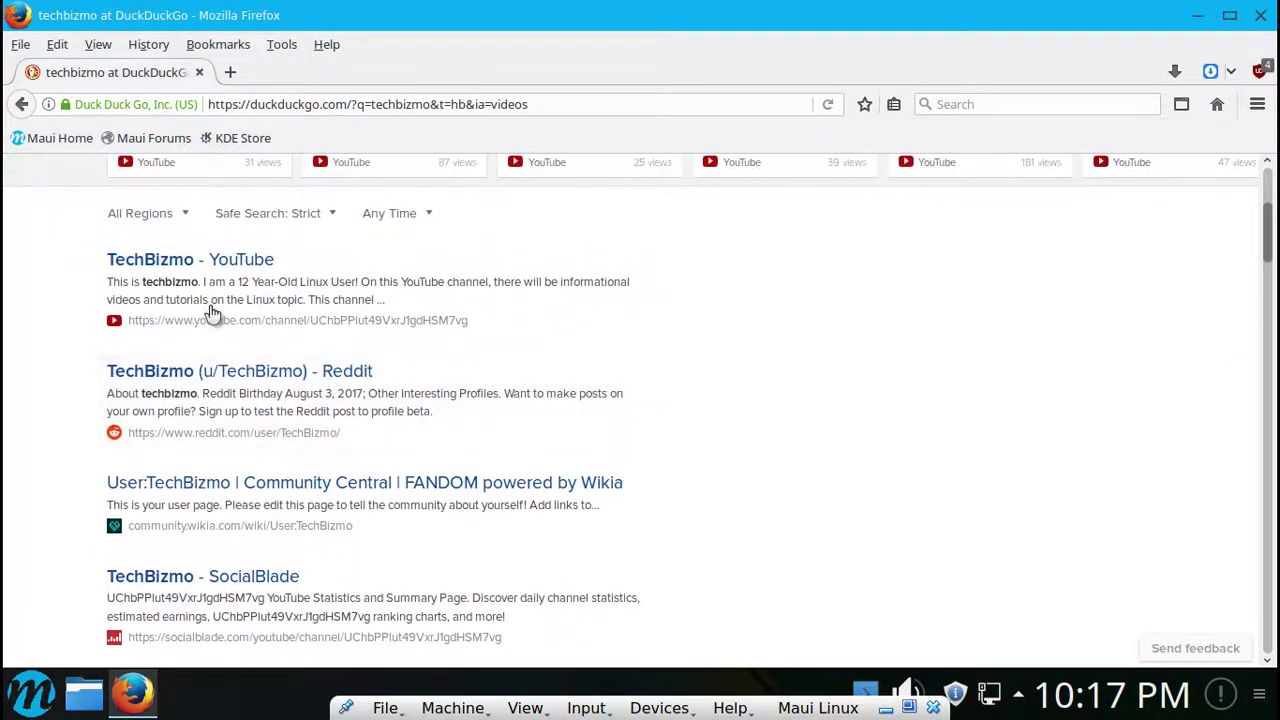
pyautogui.scroll(1, 213, 313)
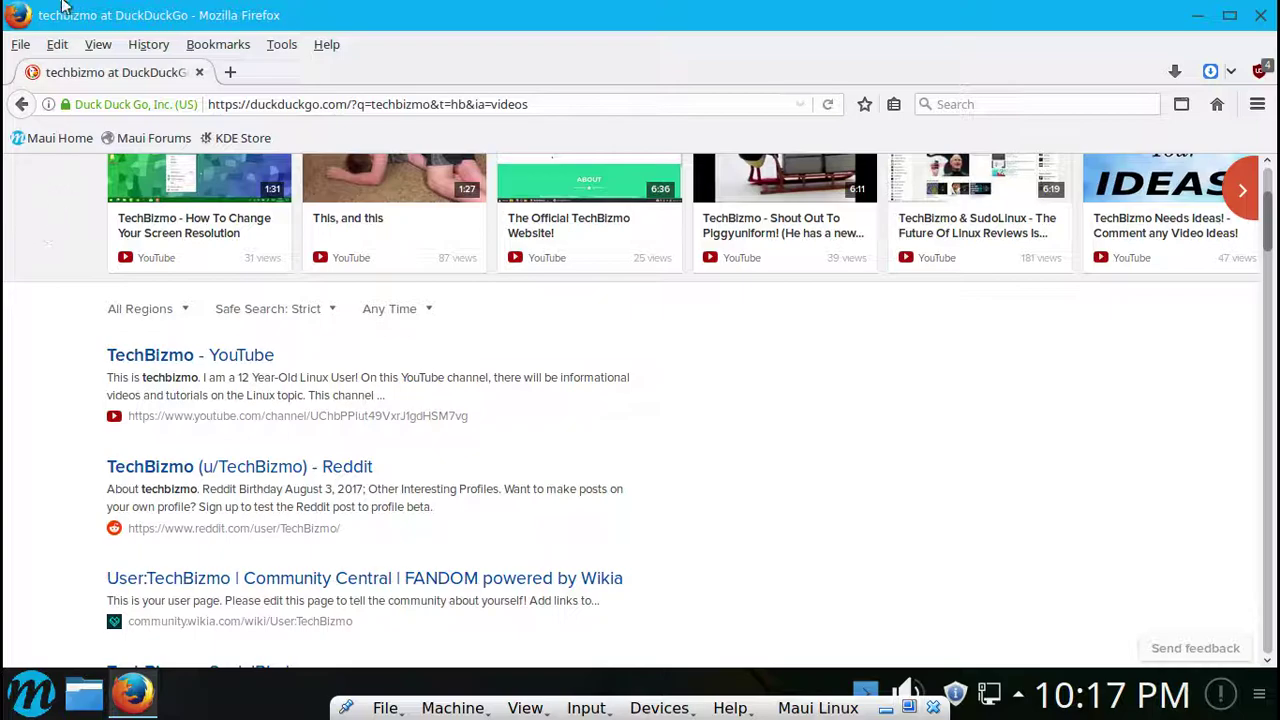
# Open the 'TechBizmo - YouTube' result, then close Firefox.
pyautogui.click(205, 356)
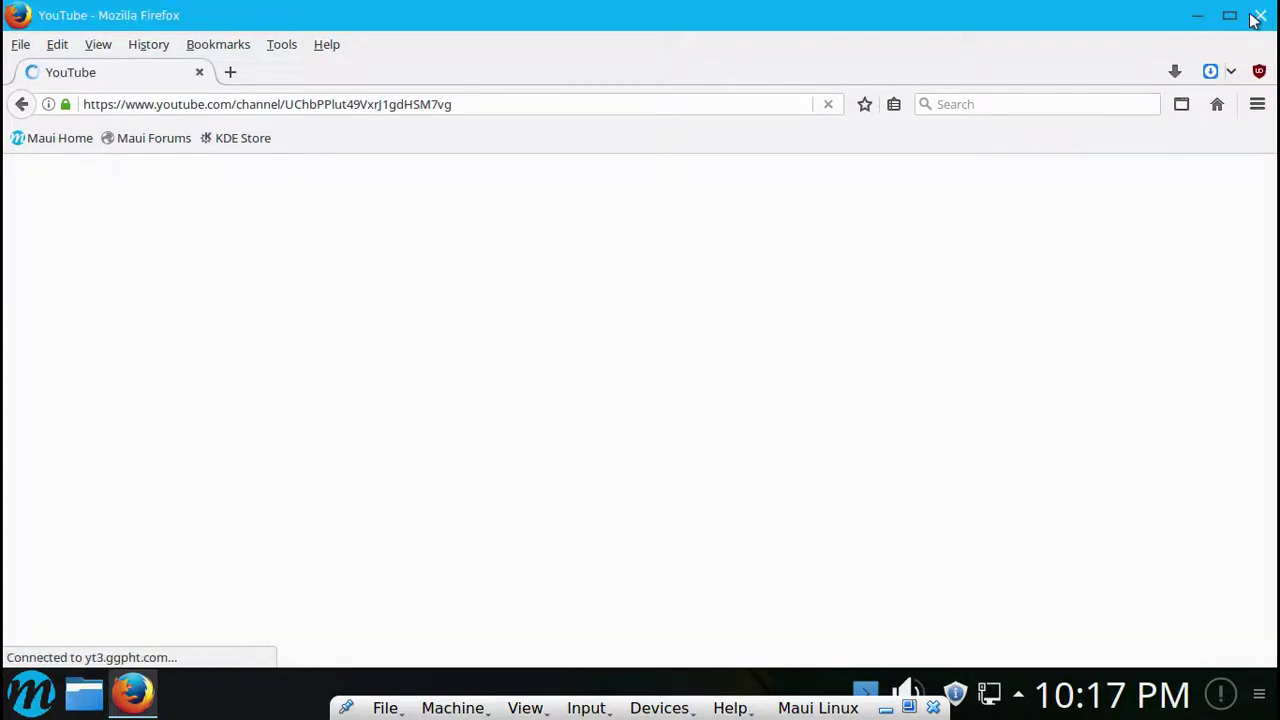
pyautogui.click(1258, 16)
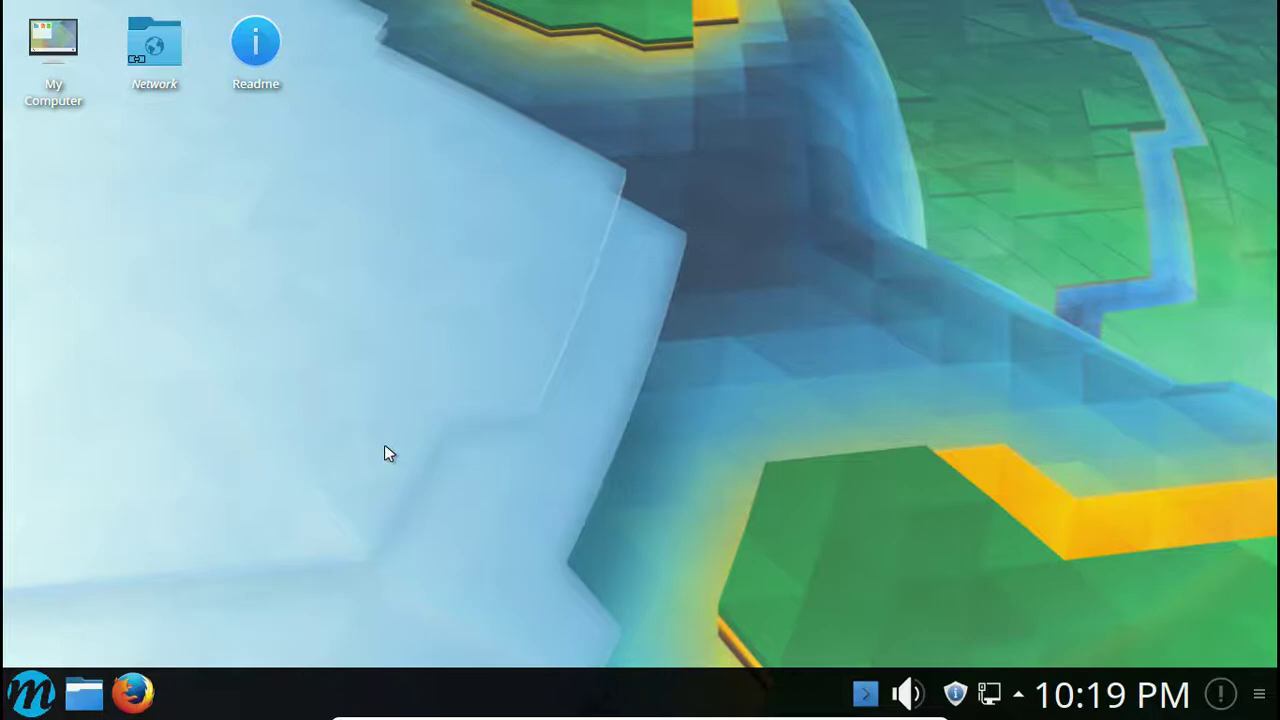
# Power off the Maui Linux VM using the VirtualBox mini toolbar's close button.
pyautogui.click(26, 694)
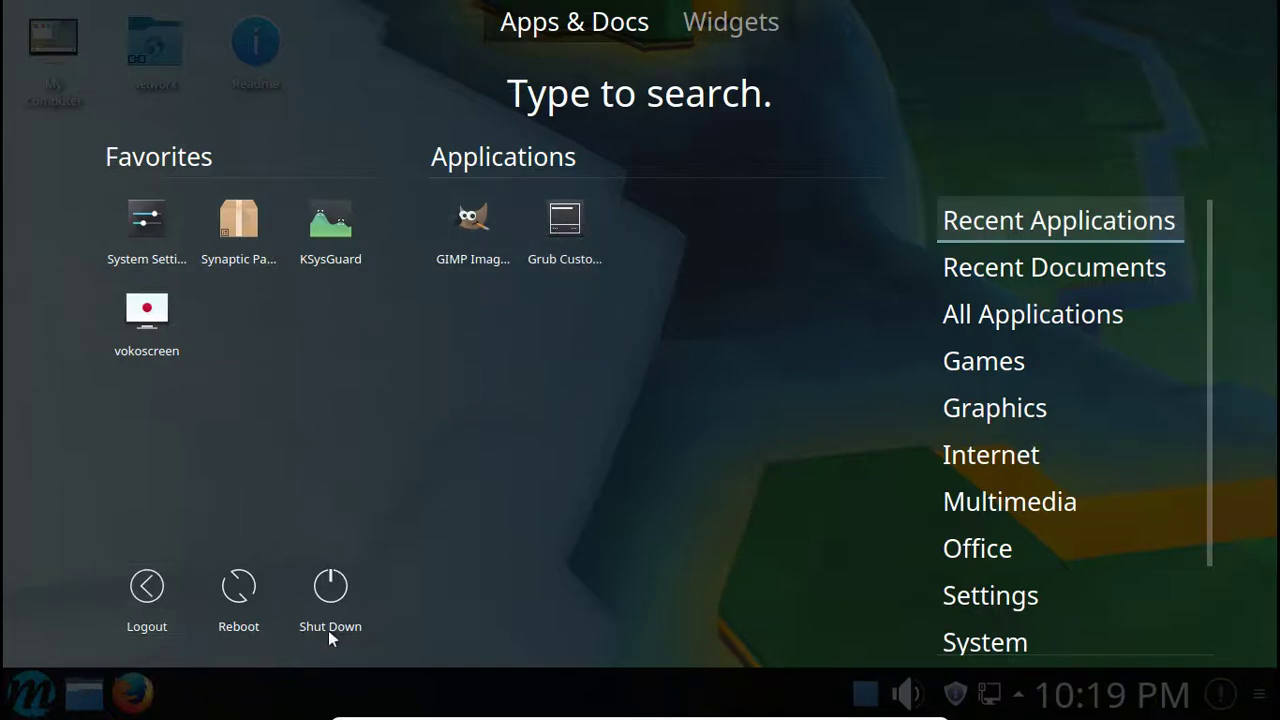
pyautogui.moveTo(535, 716)
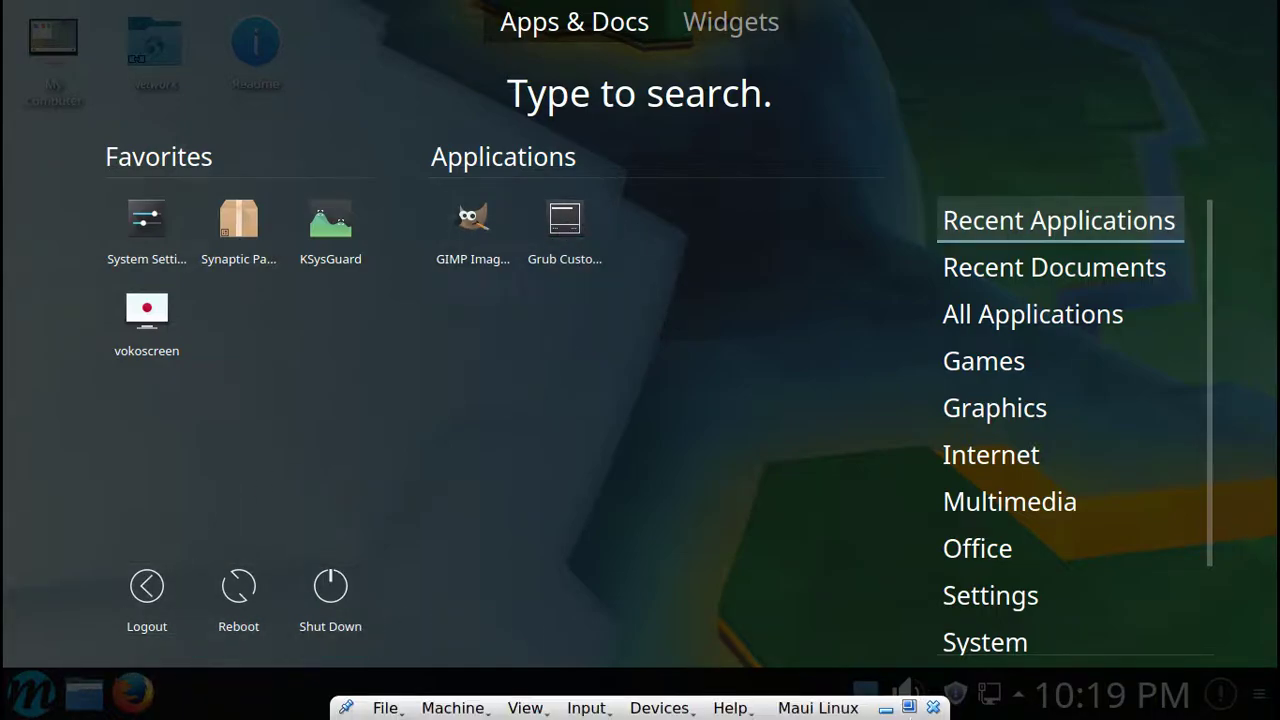
pyautogui.click(933, 707)
pyautogui.click(742, 417)
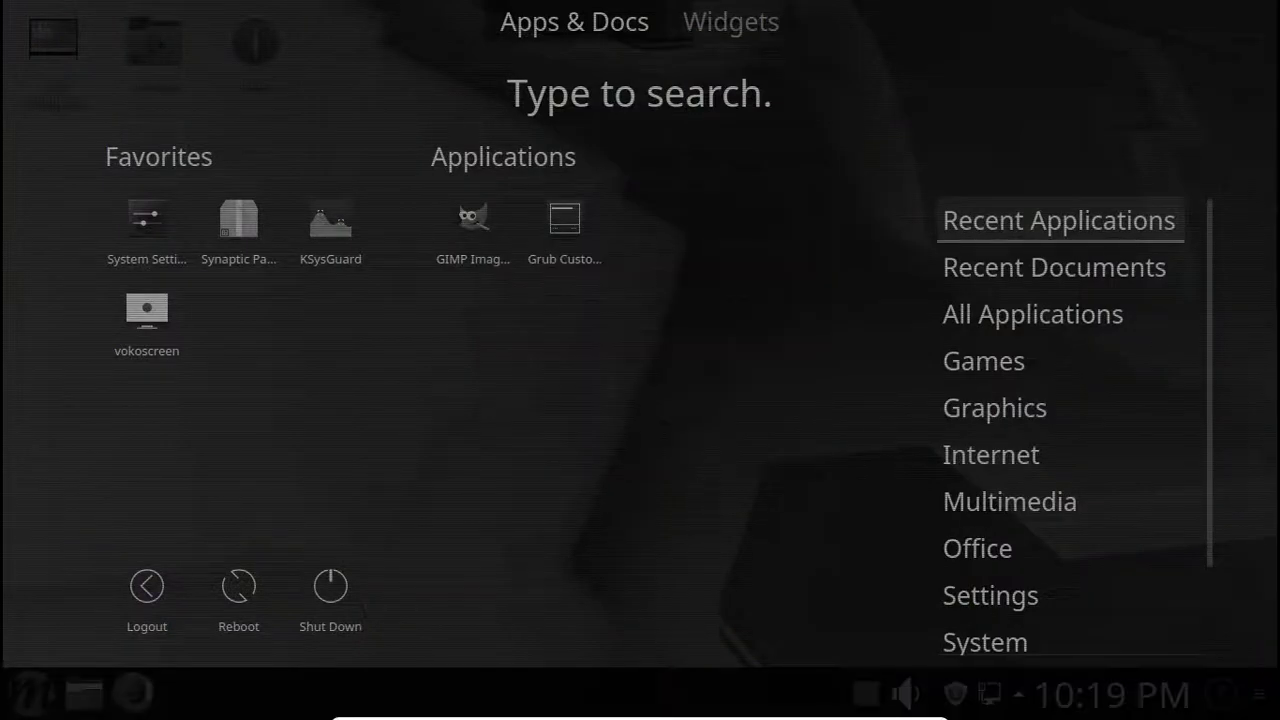
# Quit VirtualBox Manager with Ctrl+Q and close the host's DistroWatch Firefox window.
pyautogui.hotkey('ctrl', 'q')
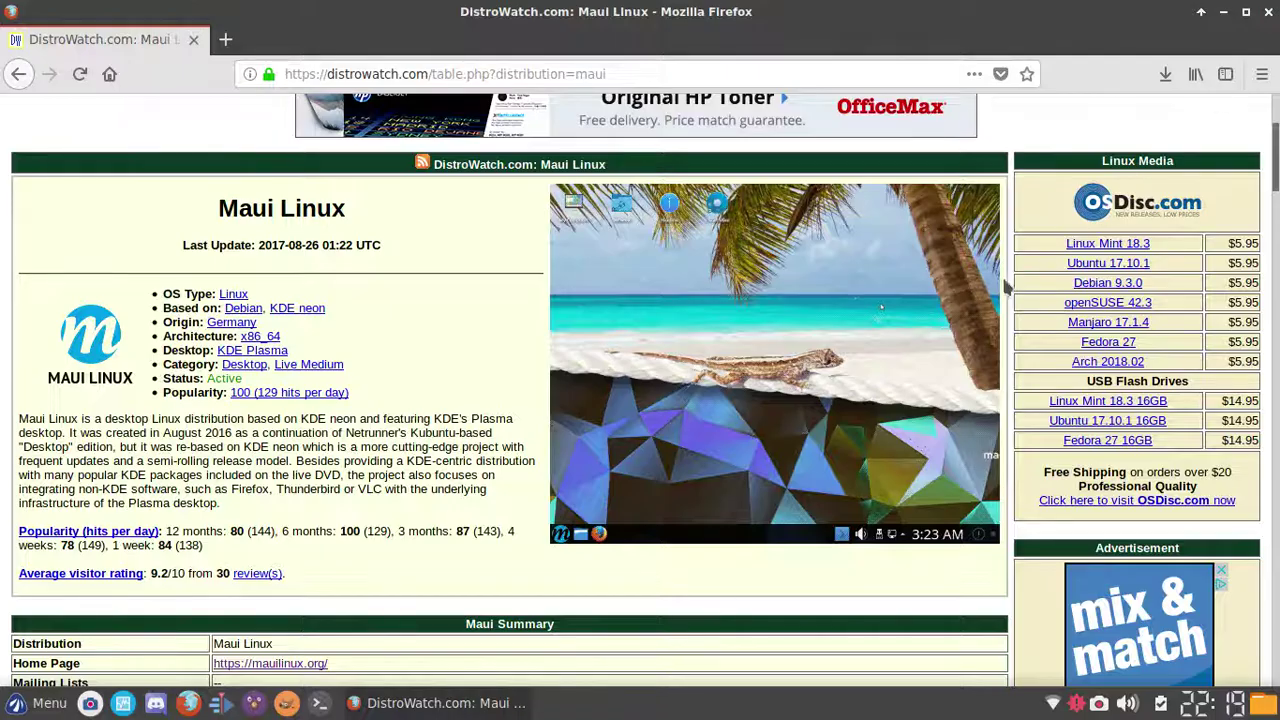
pyautogui.click(1268, 10)
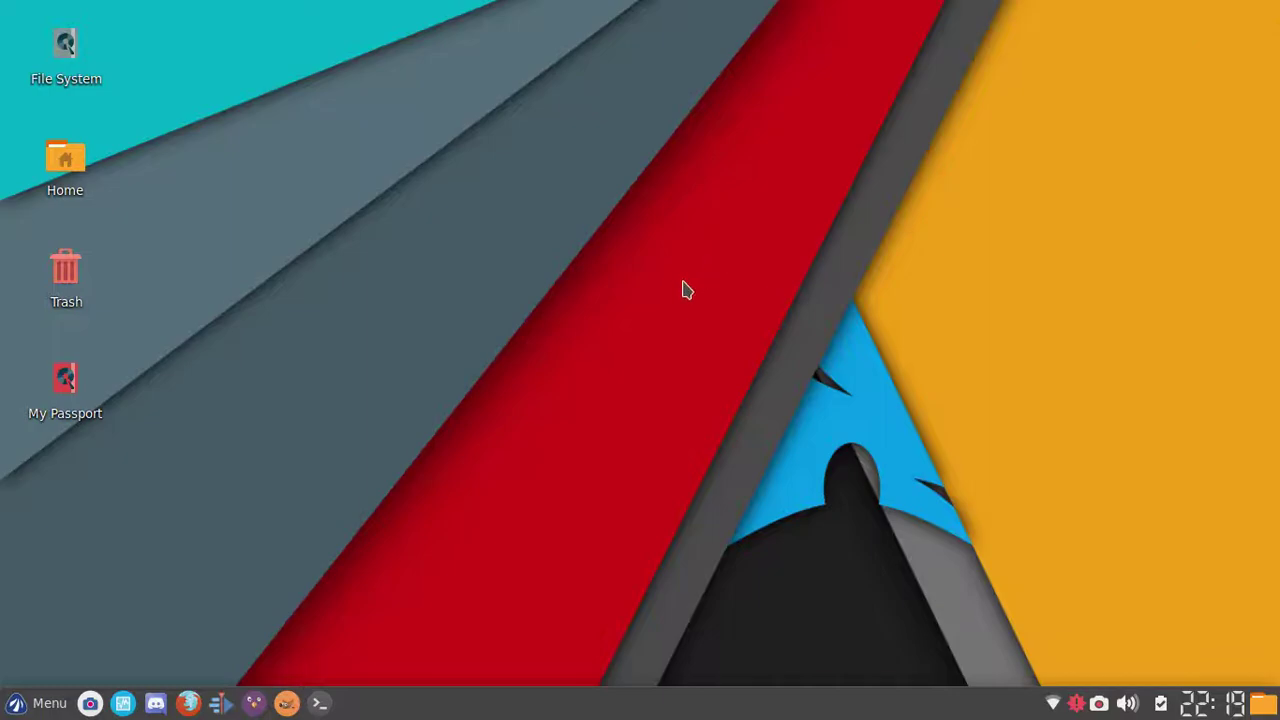